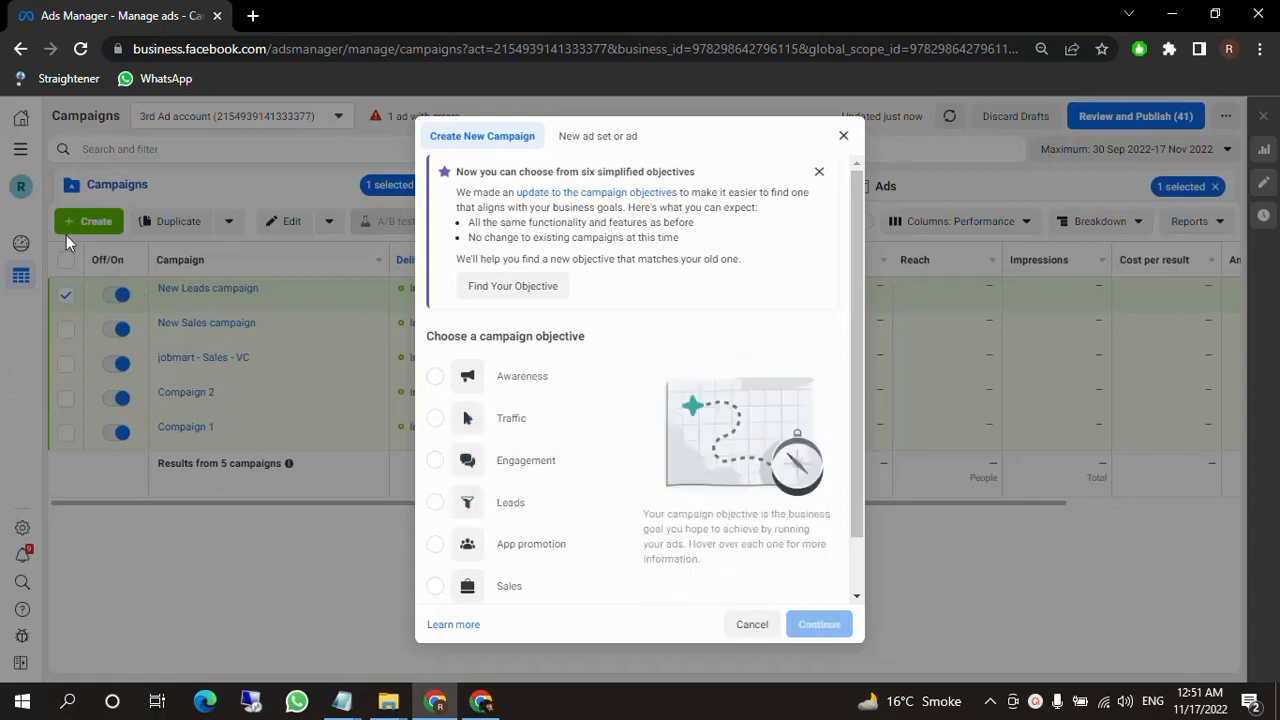
Create a new campaign with the Leads objective, keep its default settings and continue to the ad set.
{"action": "left_click", "coordinate": [463, 502]}
{"action": "left_click", "coordinate": [818, 622]}
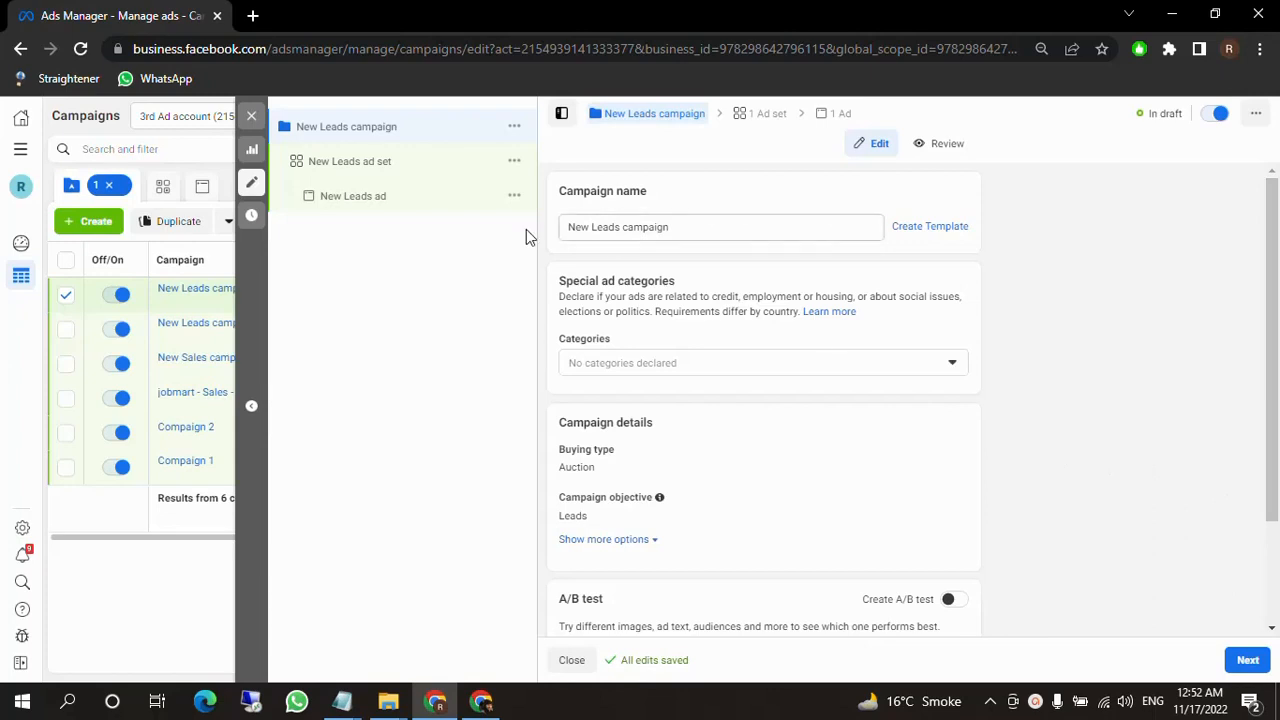
{"action": "left_click_drag", "start_coordinate": [598, 228], "coordinate": [745, 238]}
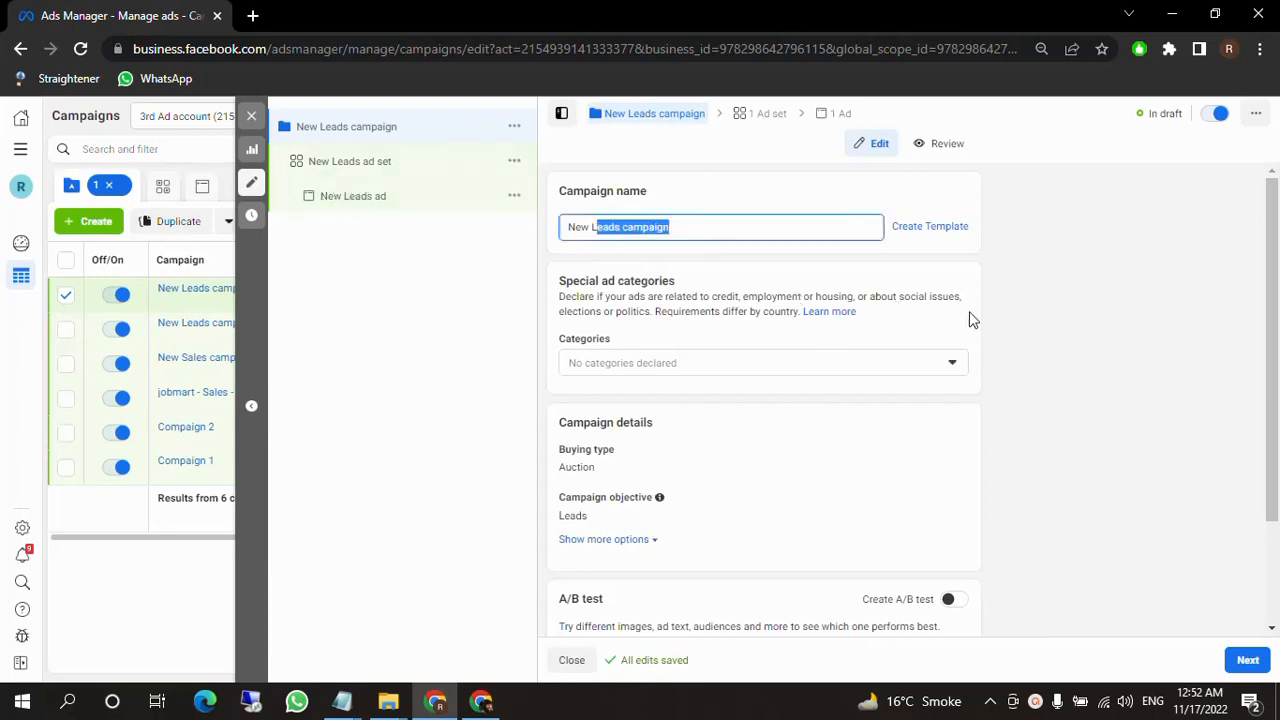
{"action": "left_click", "coordinate": [1063, 313]}
{"action": "scroll", "coordinate": [998, 449], "scroll_direction": "down", "scroll_amount": 2}
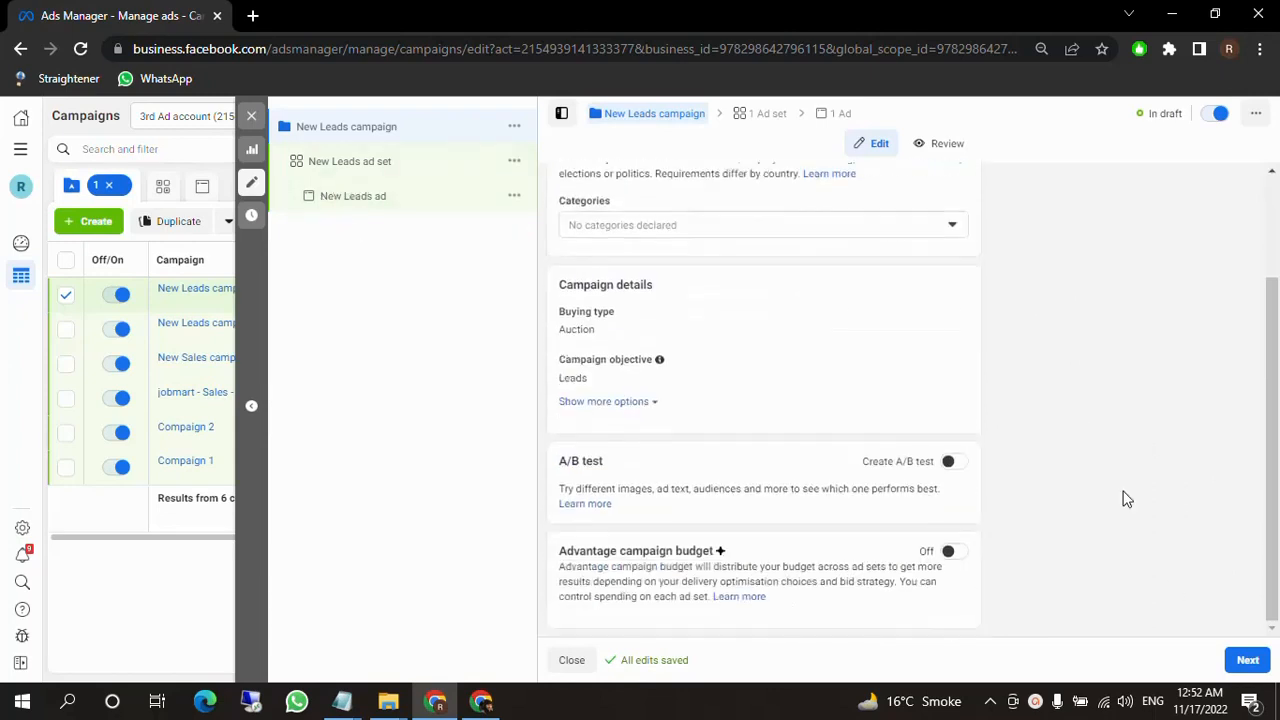
{"action": "left_click", "coordinate": [1236, 668]}
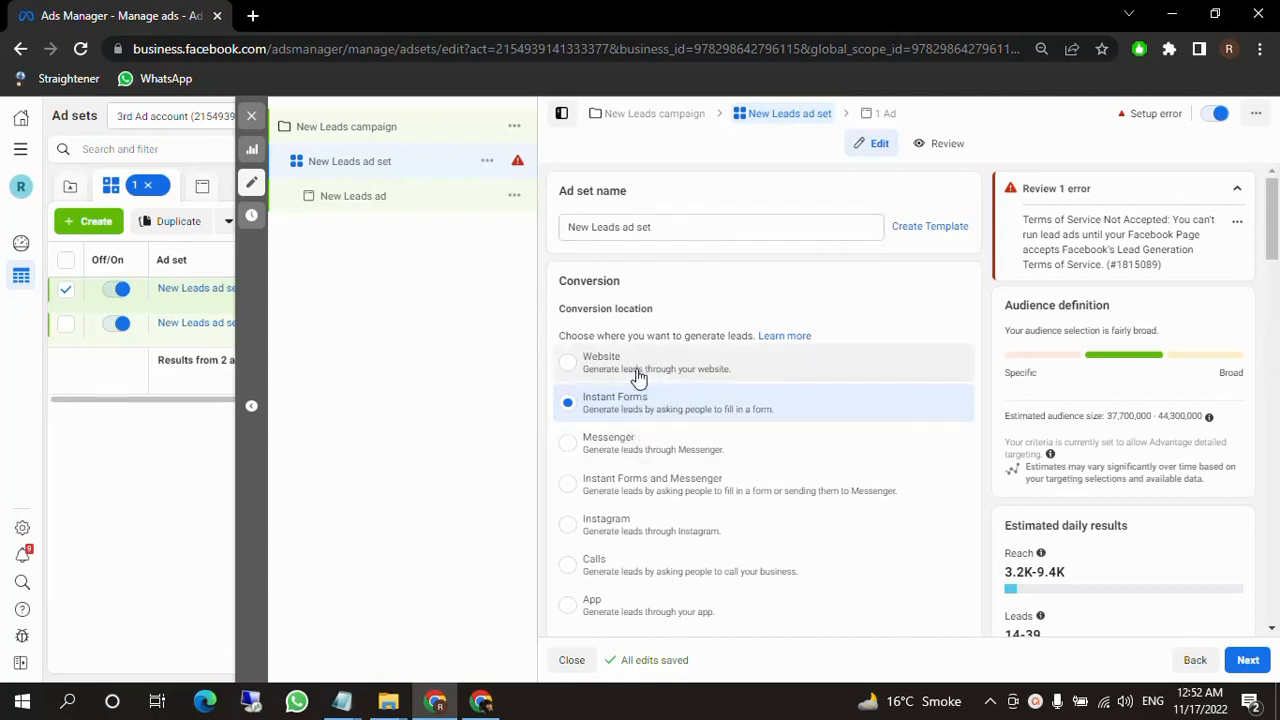
Try Website as the ad set's conversion location and review its Meta pixel requirement.
{"action": "left_click", "coordinate": [662, 376]}
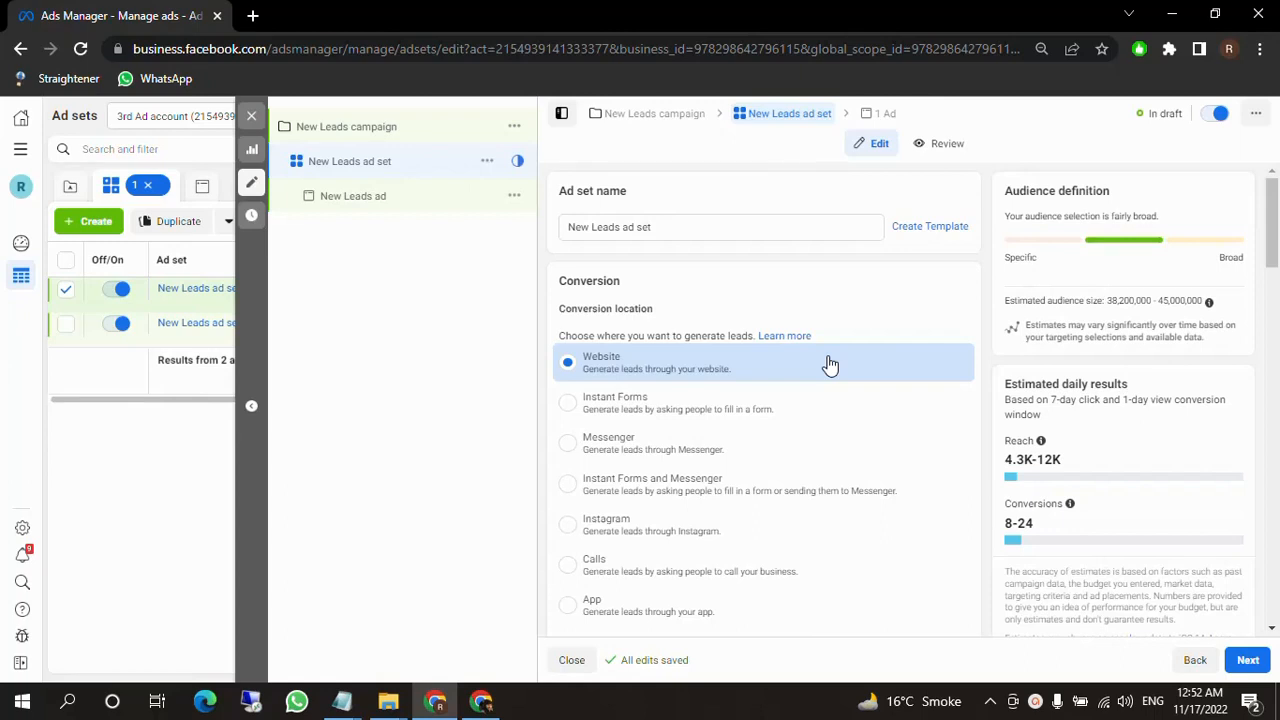
{"action": "scroll", "coordinate": [840, 310], "scroll_direction": "down", "scroll_amount": 3}
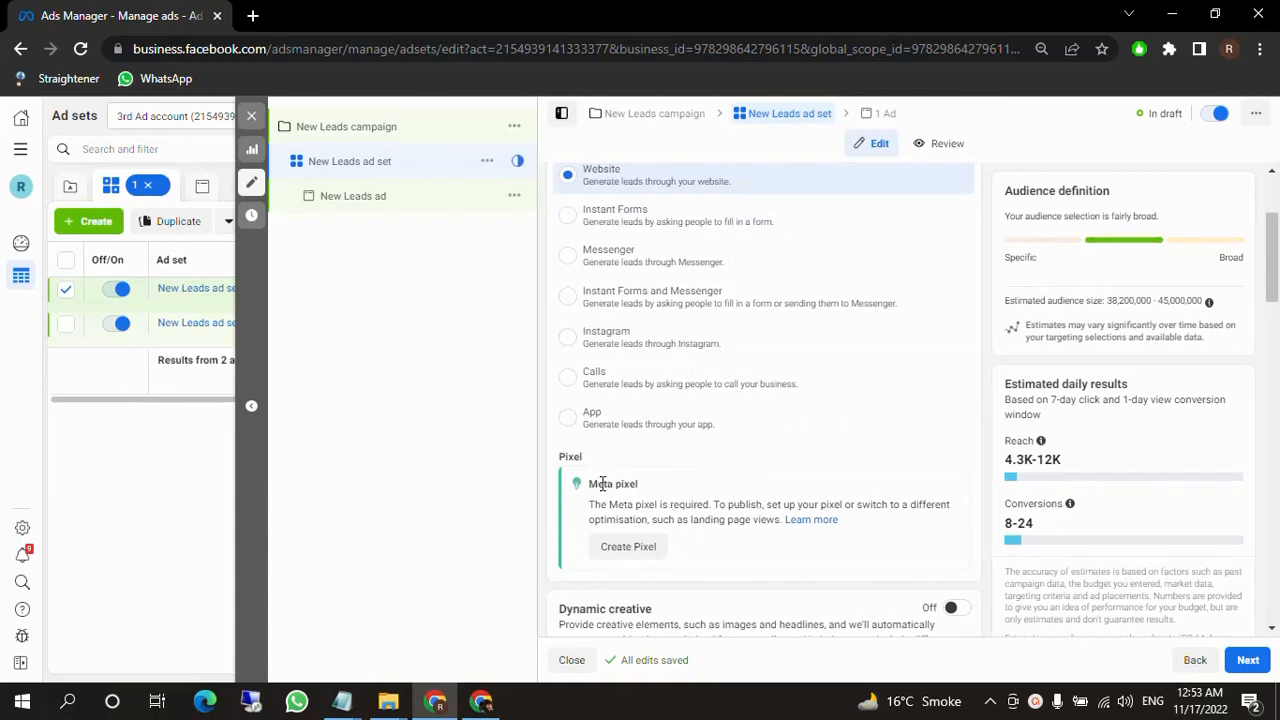
{"action": "left_click_drag", "start_coordinate": [590, 484], "coordinate": [700, 496]}
{"action": "left_click", "coordinate": [700, 497]}
{"action": "left_click_drag", "start_coordinate": [590, 484], "coordinate": [672, 490]}
Set the conversion location to Instant Forms and accept Meta's Lead Ads Terms for the Facebook Page.
{"action": "left_click", "coordinate": [624, 222]}
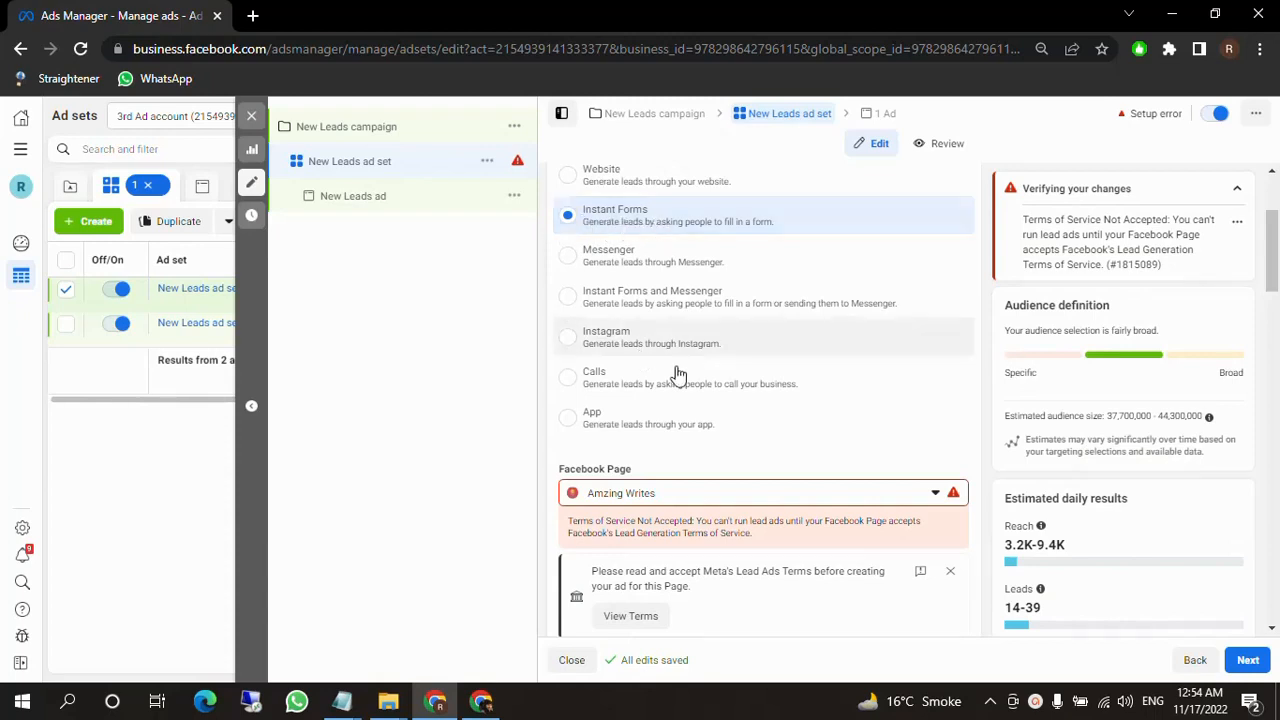
{"action": "left_click_drag", "start_coordinate": [545, 471], "coordinate": [637, 471]}
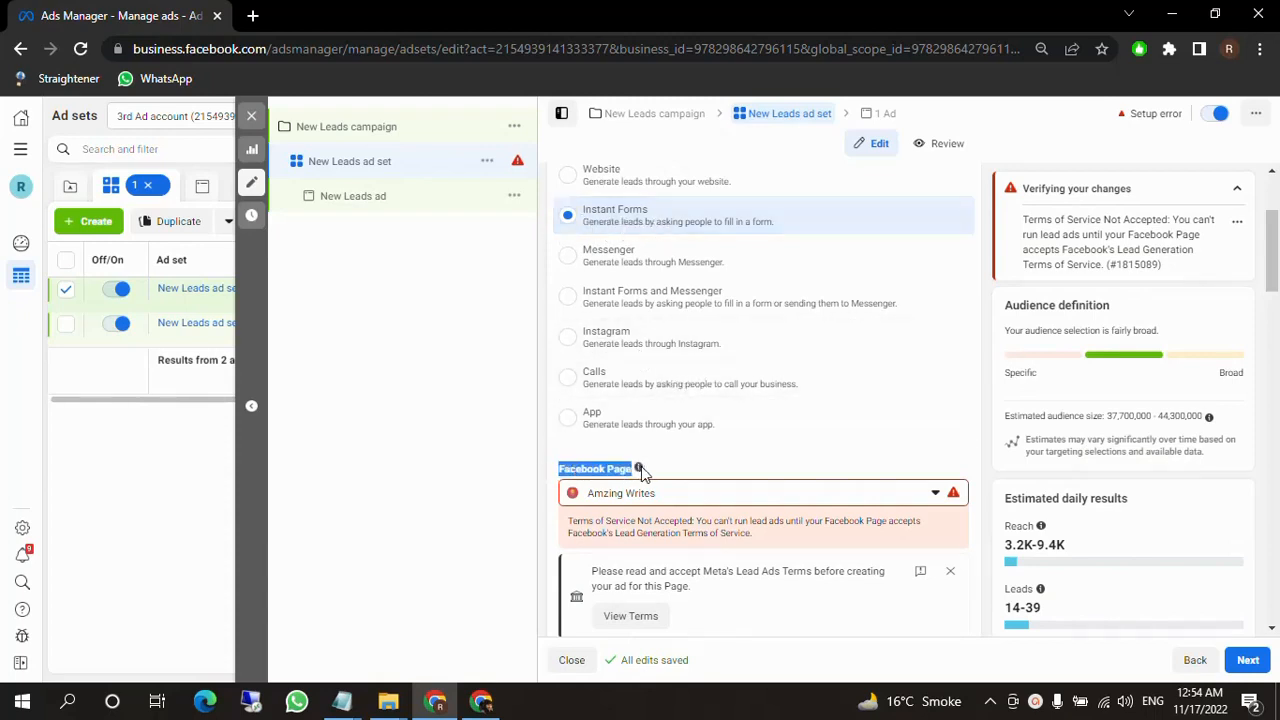
{"action": "left_click", "coordinate": [541, 482]}
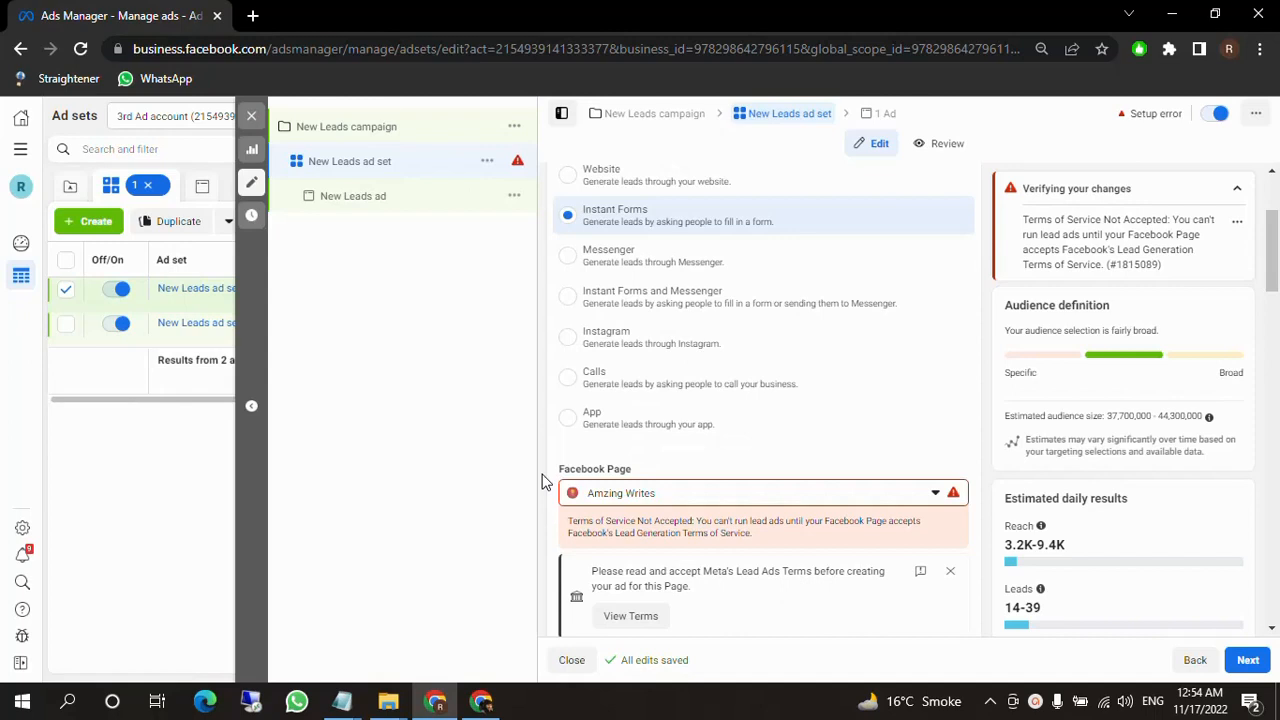
{"action": "scroll", "coordinate": [740, 440], "scroll_direction": "down", "scroll_amount": 2}
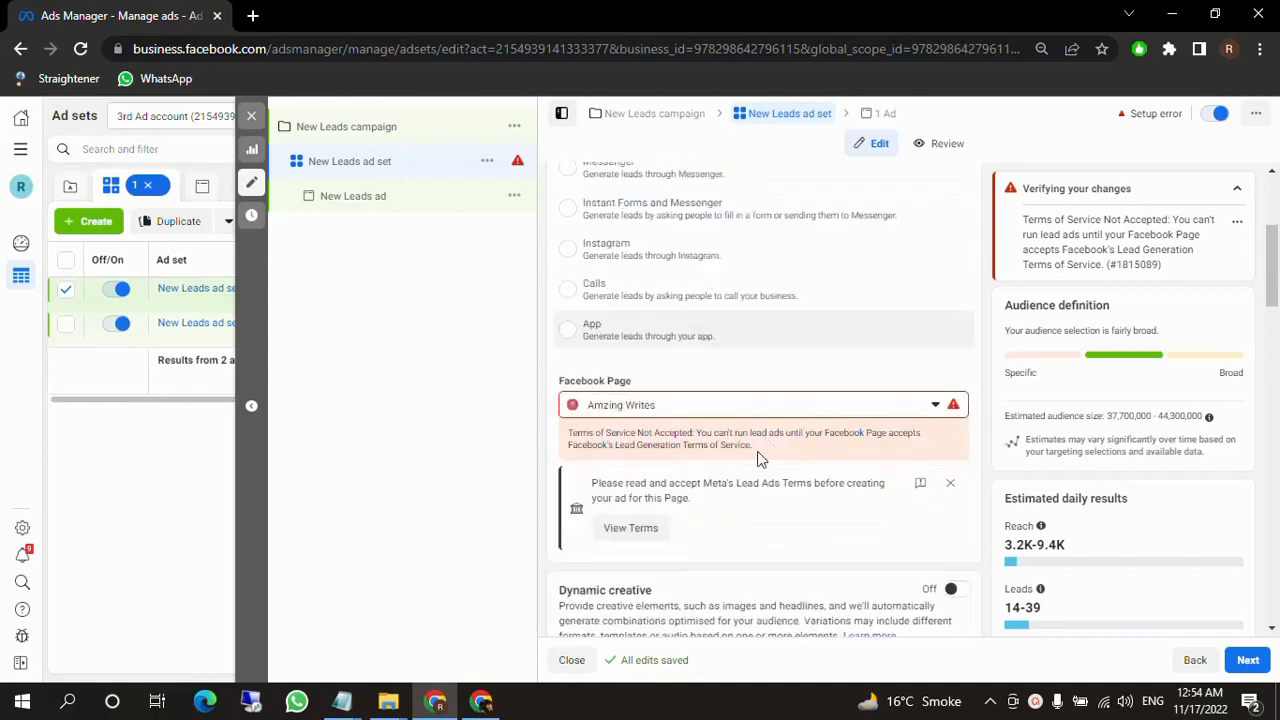
{"action": "left_click_drag", "start_coordinate": [568, 334], "coordinate": [605, 336]}
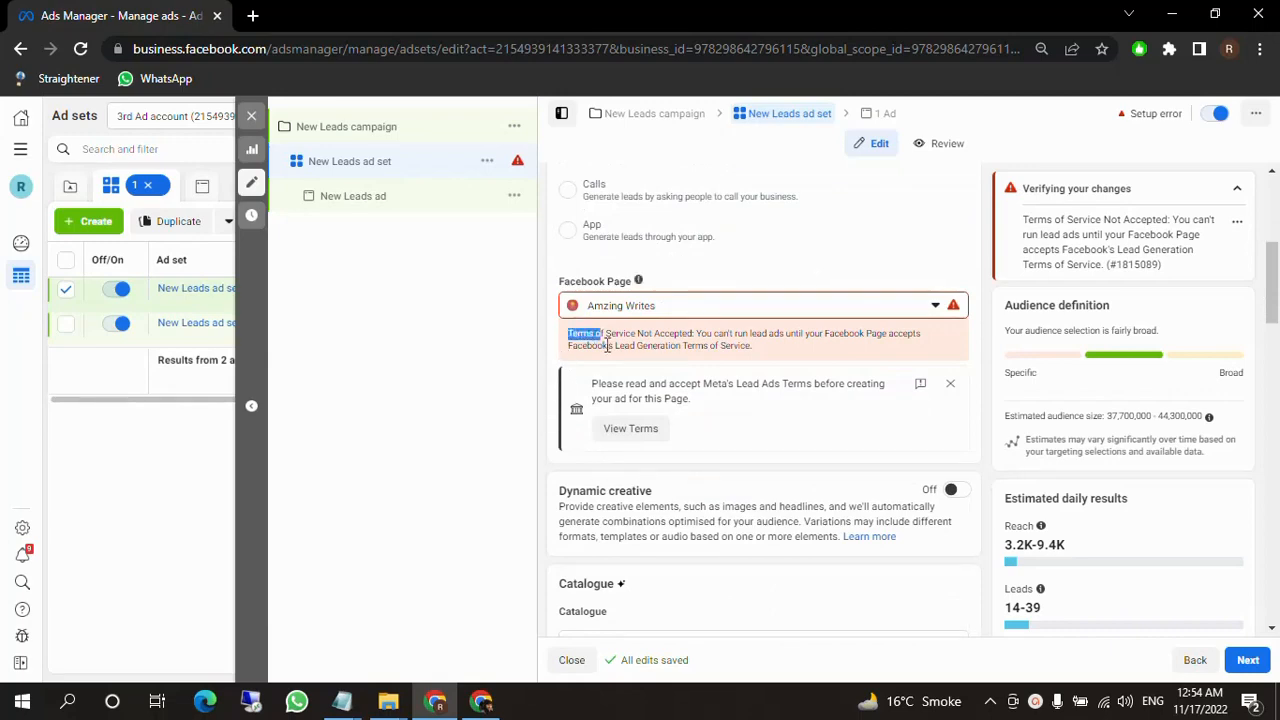
{"action": "left_click", "coordinate": [630, 430]}
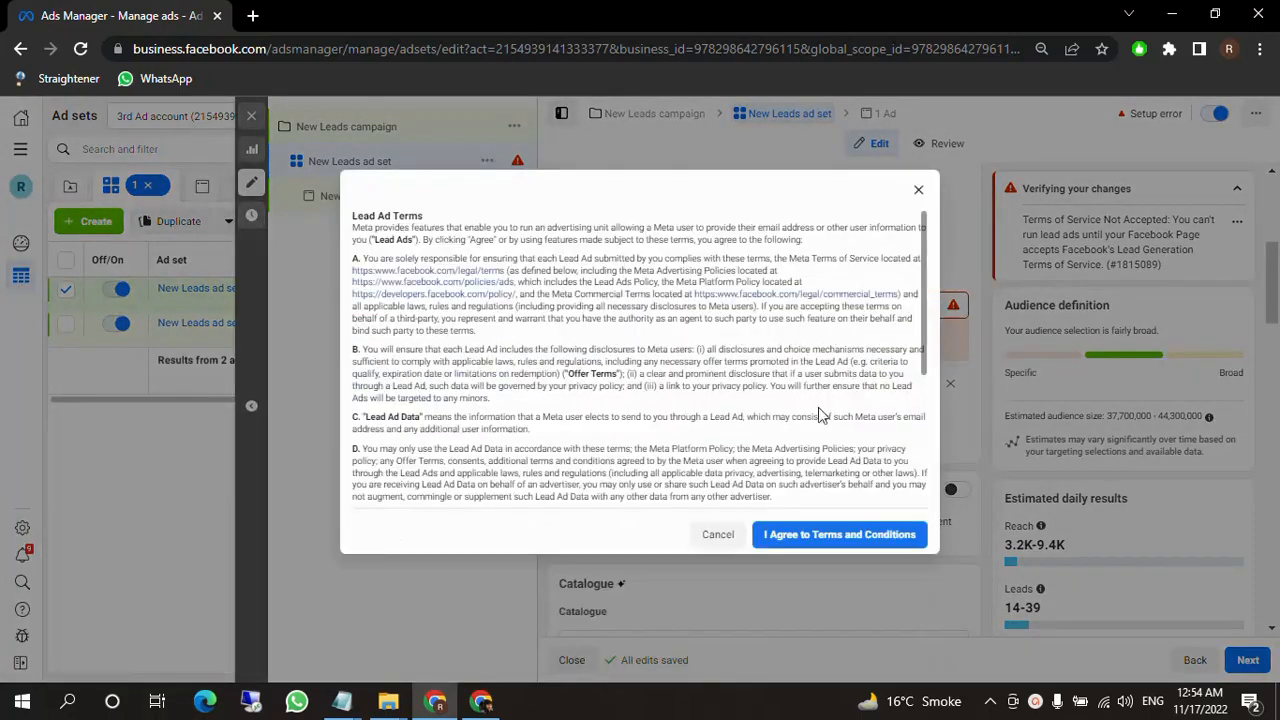
{"action": "left_click", "coordinate": [855, 536]}
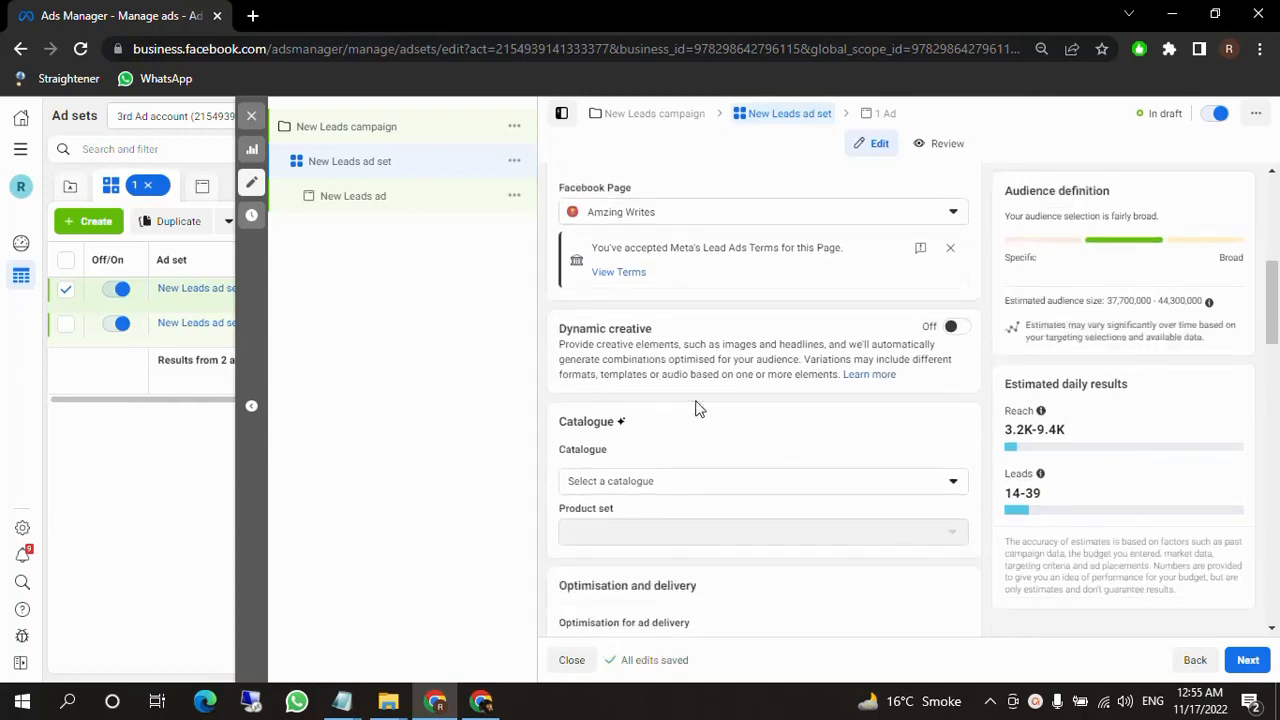
Examine the ad set's catalogue, delivery optimisation, budget, schedule, audience, detailed targeting and placement settings.
{"action": "scroll", "coordinate": [698, 408], "scroll_direction": "down", "scroll_amount": 1}
{"action": "left_click_drag", "start_coordinate": [543, 330], "coordinate": [622, 331]}
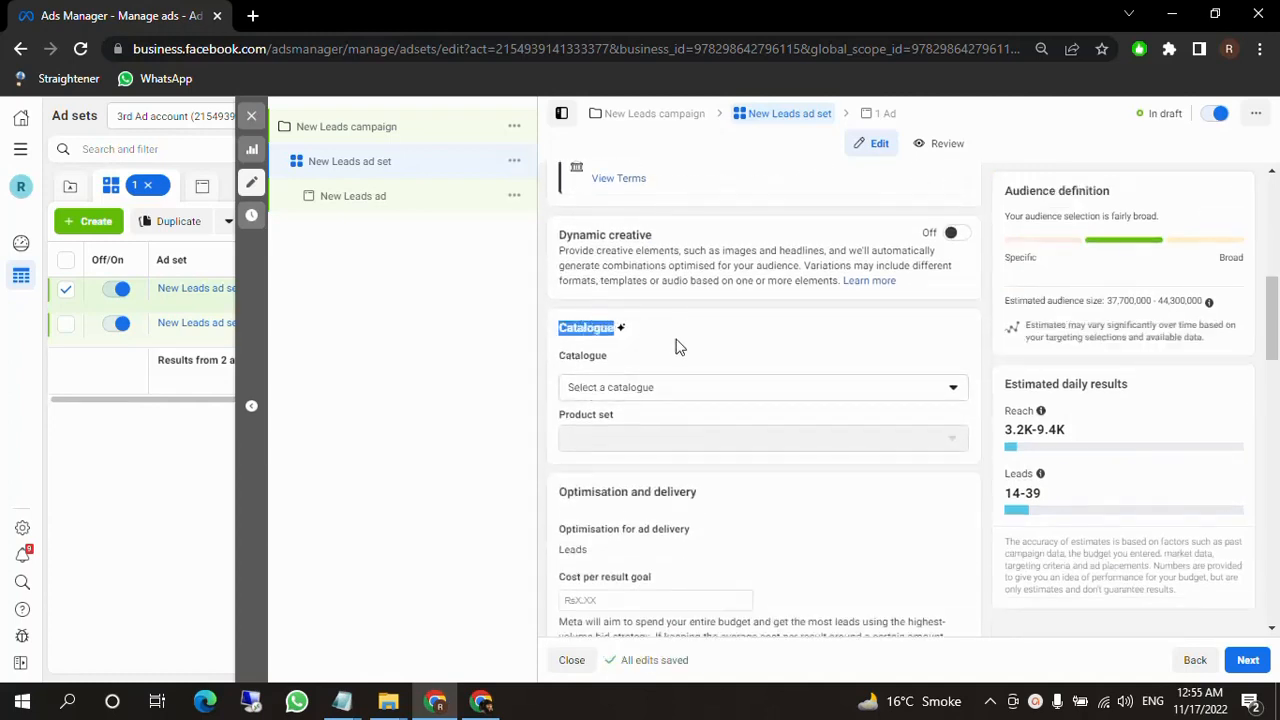
{"action": "scroll", "coordinate": [680, 352], "scroll_direction": "down", "scroll_amount": 1}
{"action": "scroll", "coordinate": [645, 455], "scroll_direction": "down", "scroll_amount": 2}
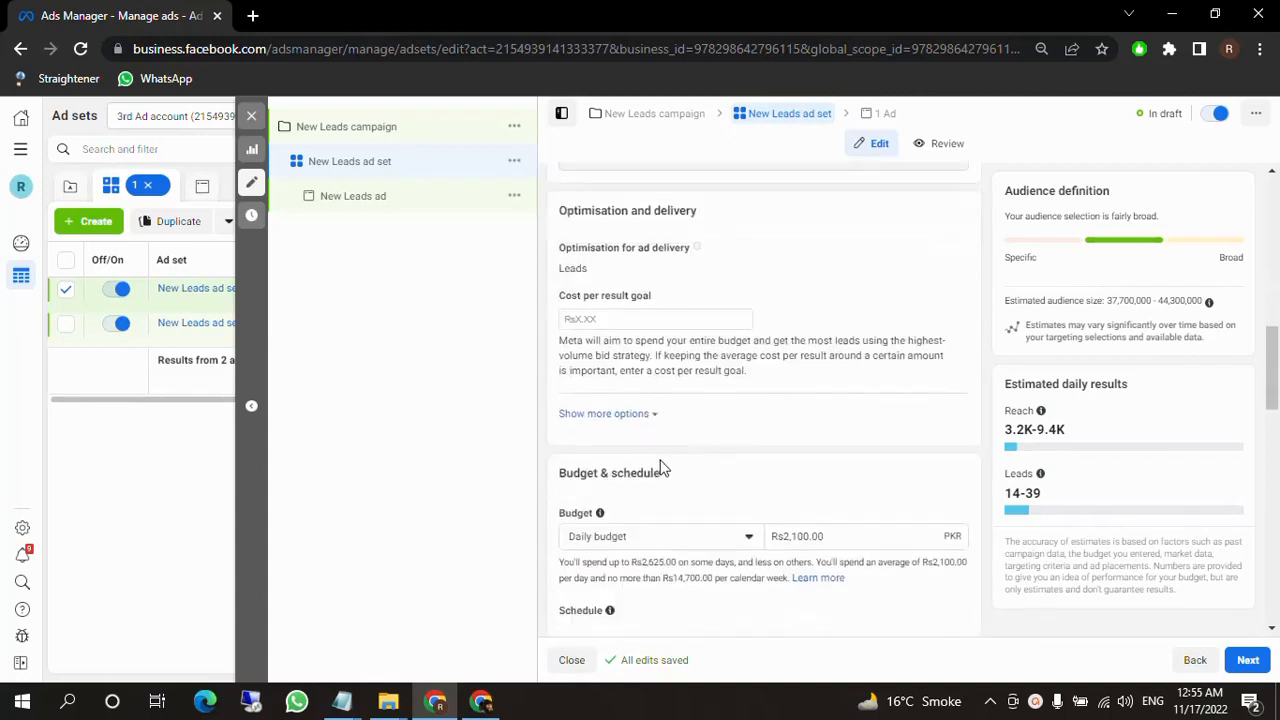
{"action": "scroll", "coordinate": [690, 455], "scroll_direction": "down", "scroll_amount": 1}
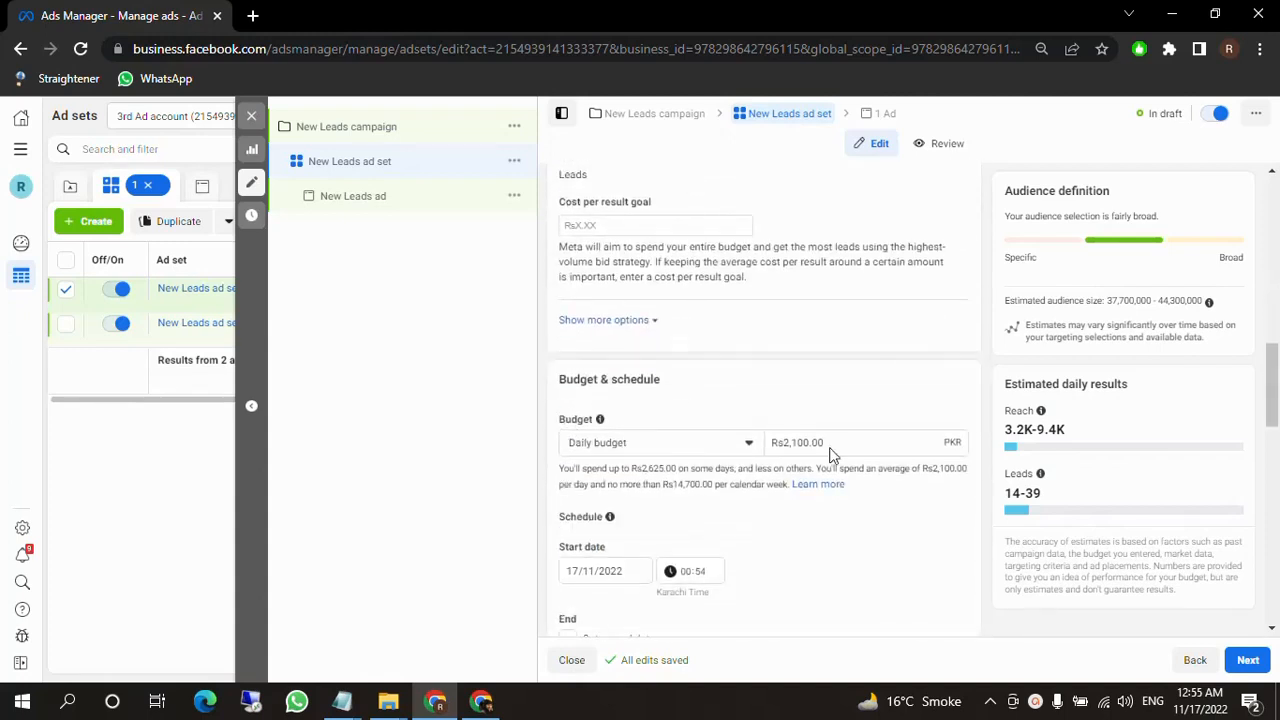
{"action": "scroll", "coordinate": [800, 445], "scroll_direction": "down", "scroll_amount": 1}
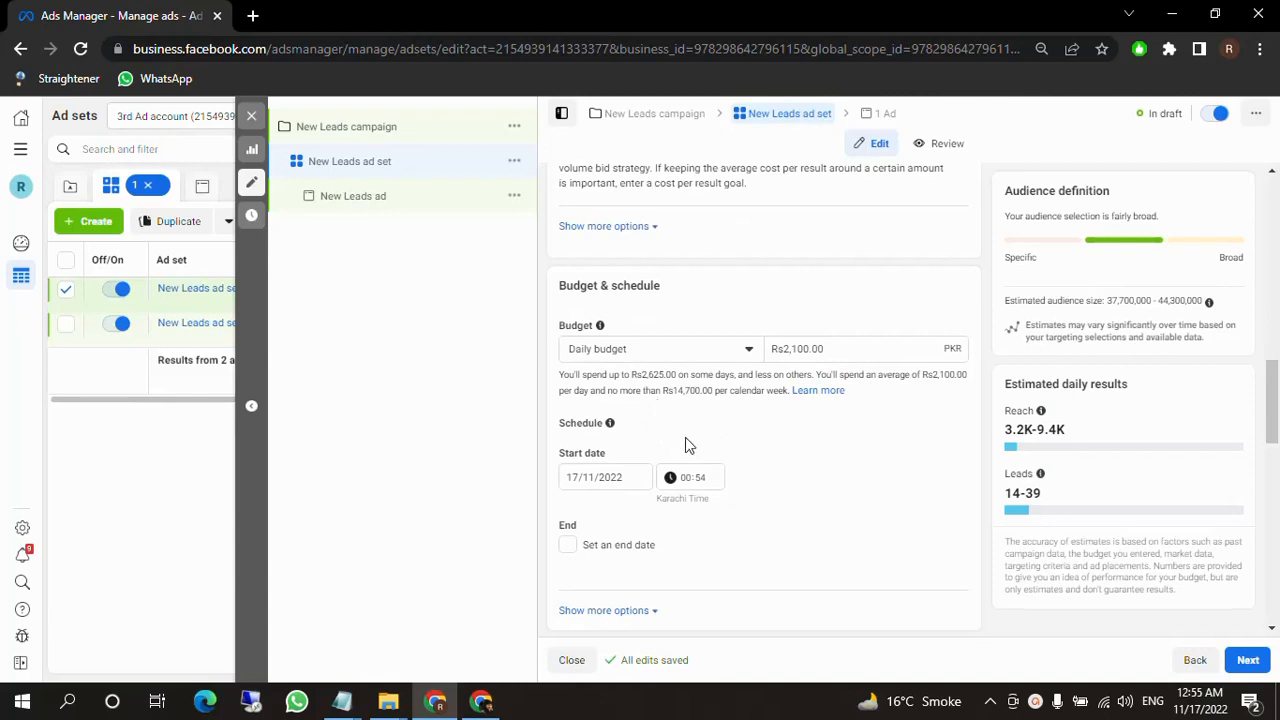
{"action": "scroll", "coordinate": [685, 450], "scroll_direction": "down", "scroll_amount": 2}
{"action": "scroll", "coordinate": [652, 462], "scroll_direction": "down", "scroll_amount": 2}
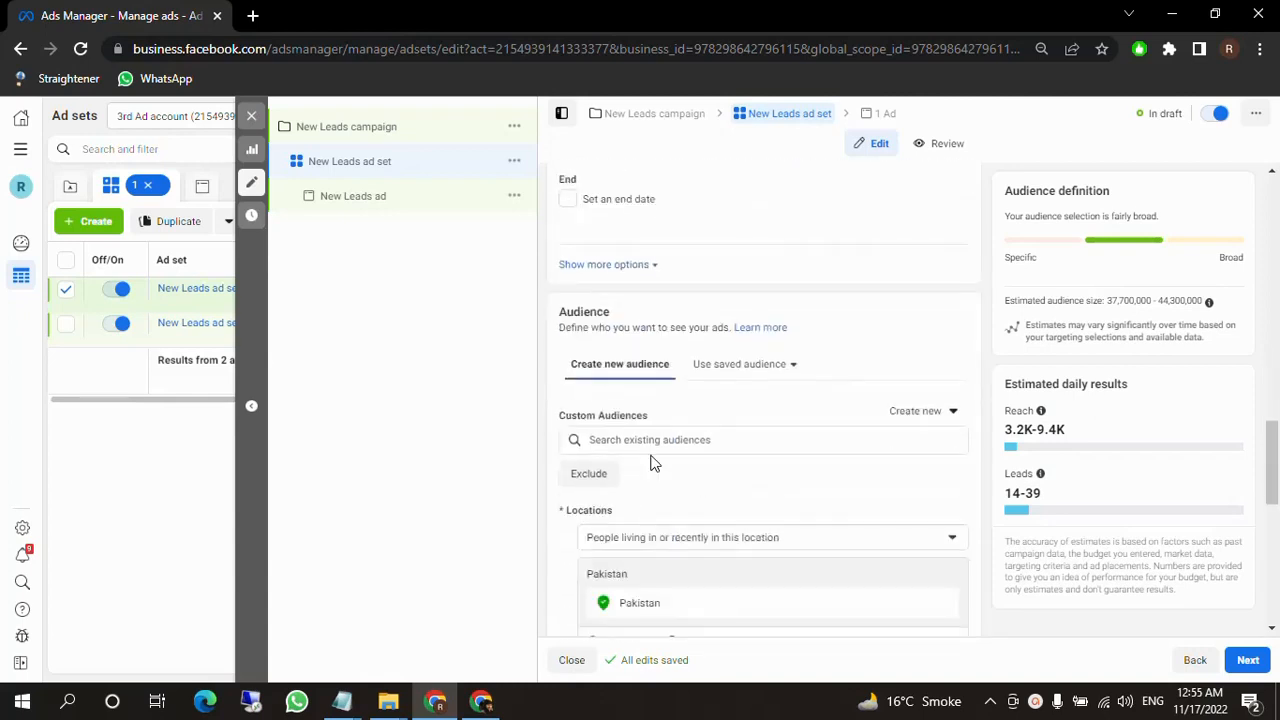
{"action": "scroll", "coordinate": [660, 440], "scroll_direction": "down", "scroll_amount": 2}
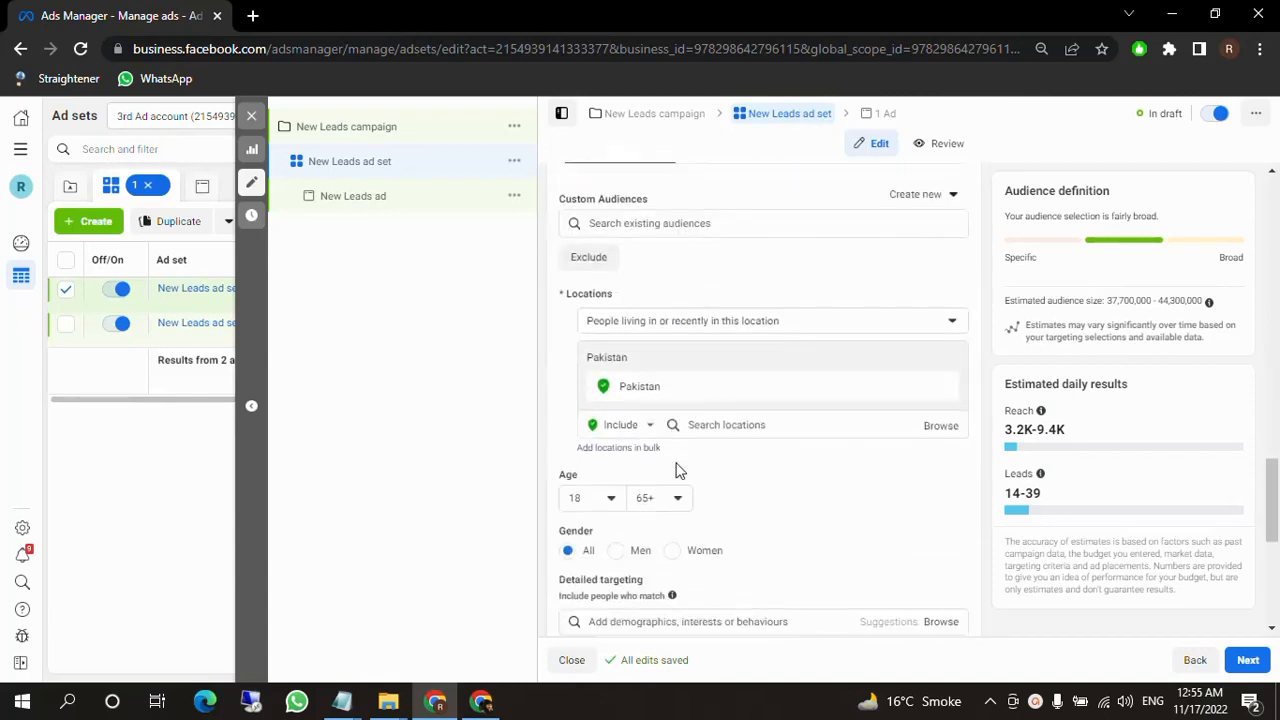
{"action": "scroll", "coordinate": [677, 470], "scroll_direction": "down", "scroll_amount": 2}
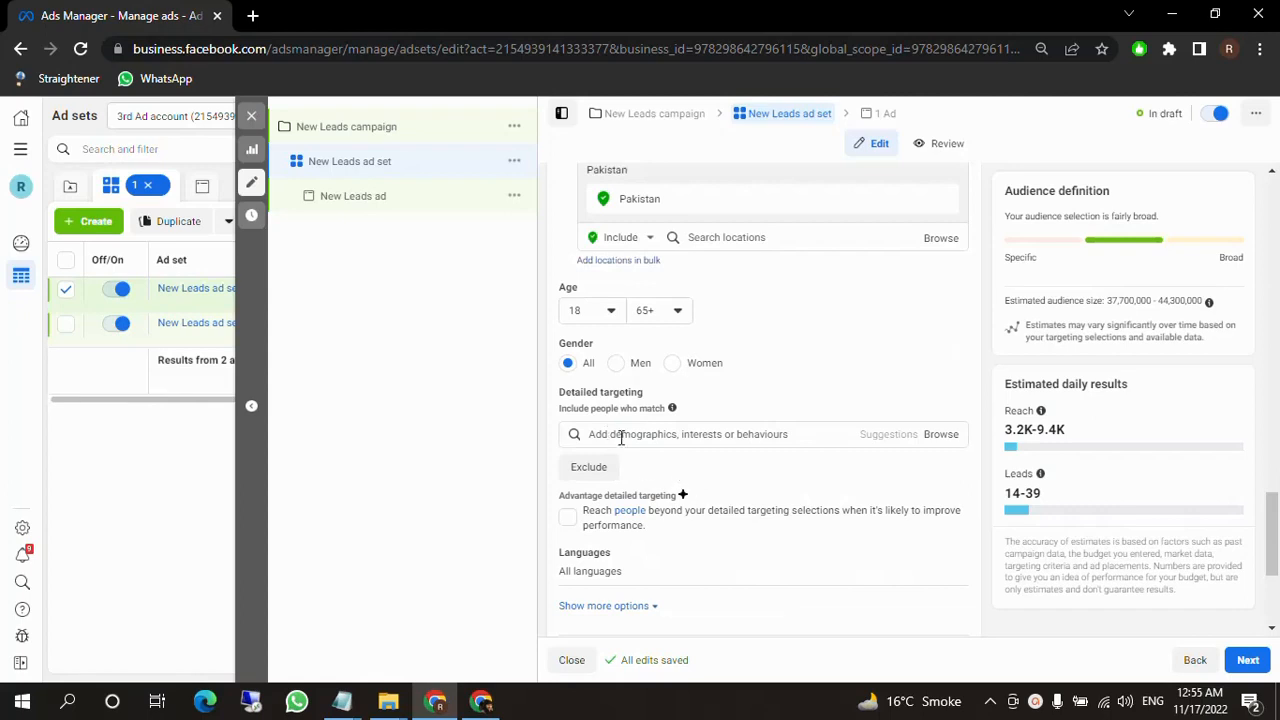
{"action": "scroll", "coordinate": [780, 484], "scroll_direction": "down", "scroll_amount": 2}
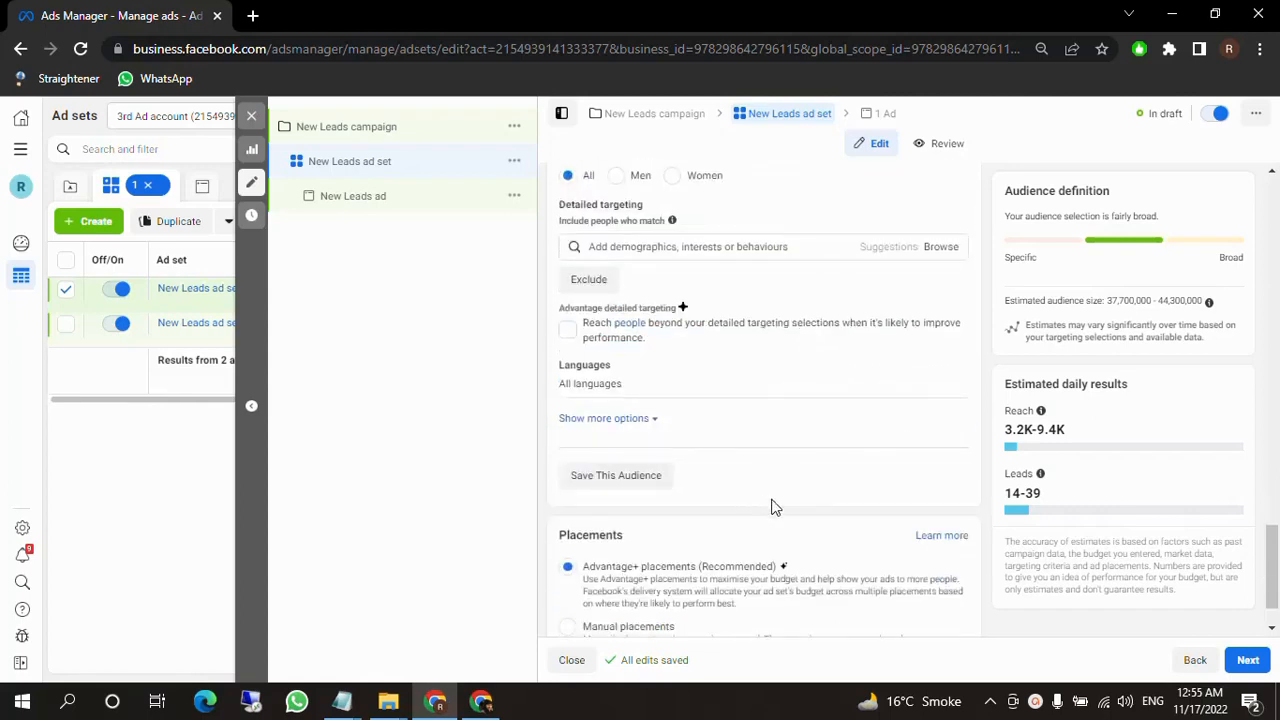
{"action": "scroll", "coordinate": [786, 497], "scroll_direction": "down", "scroll_amount": 1}
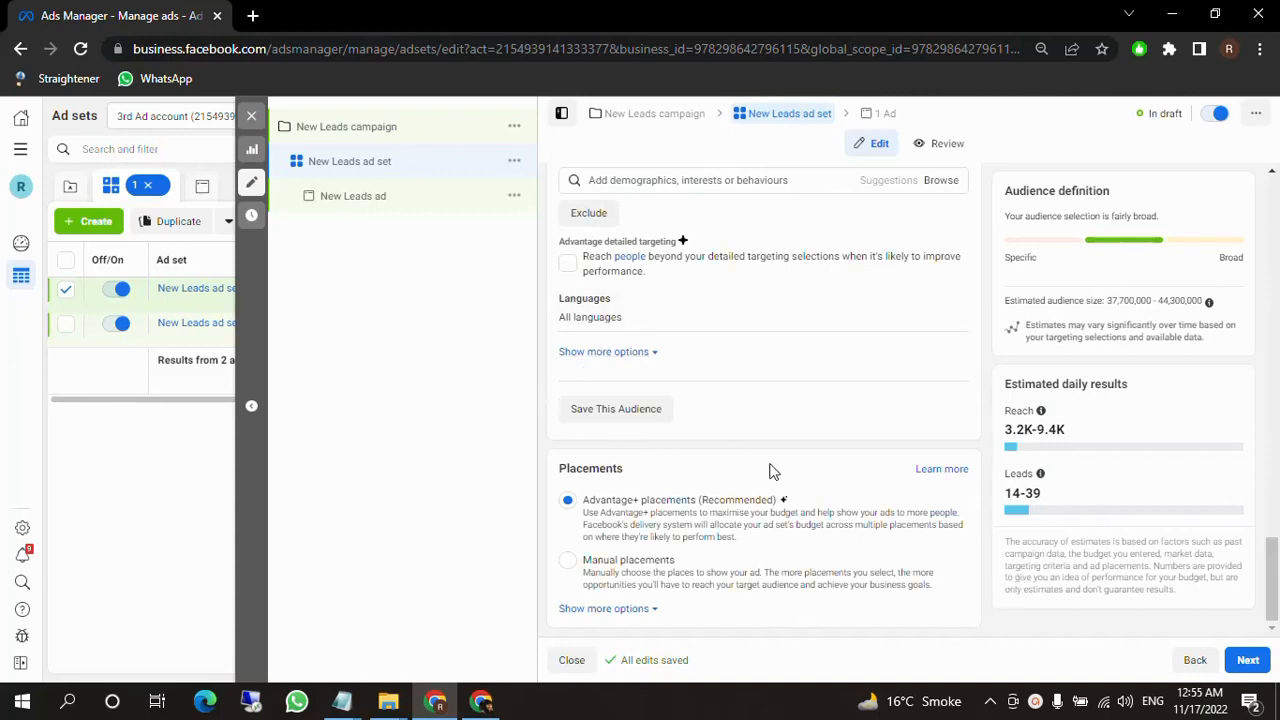
{"action": "scroll", "coordinate": [758, 509], "scroll_direction": "up", "scroll_amount": 3}
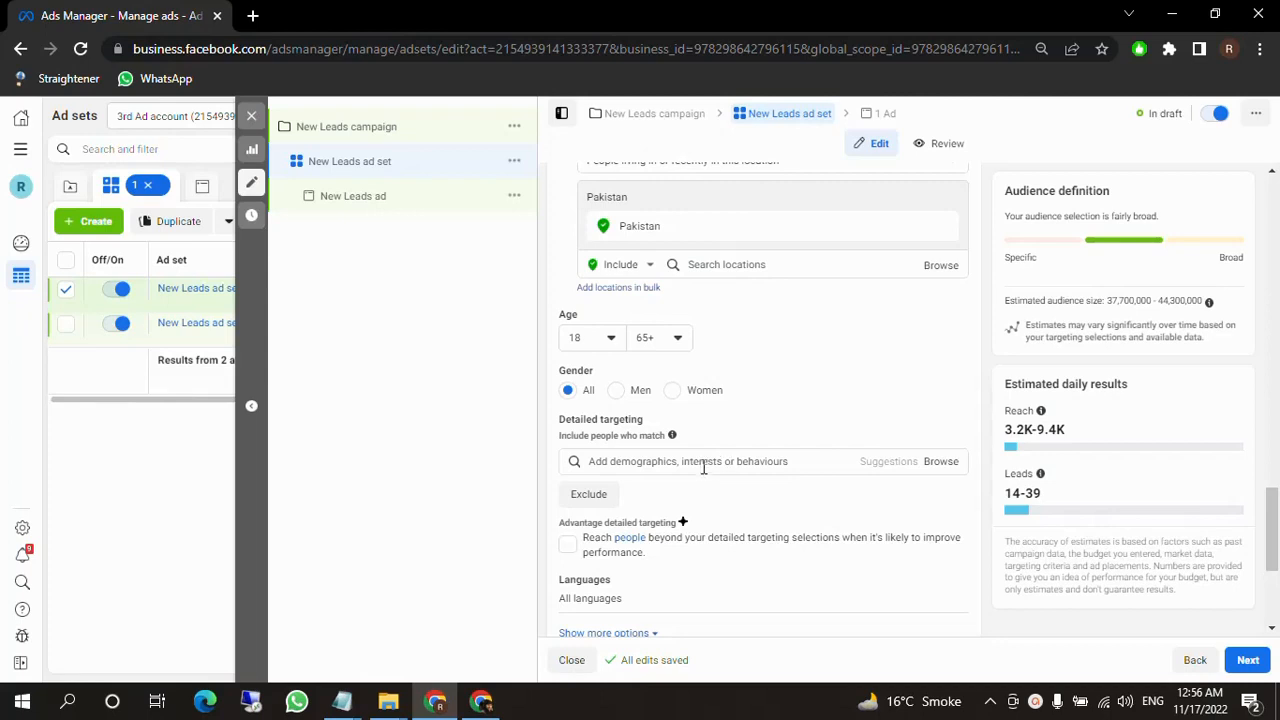
{"action": "mouse_move", "coordinate": [672, 435]}
Switch the ad set to manual placements and continue to the ad settings.
{"action": "scroll", "coordinate": [728, 533], "scroll_direction": "down", "scroll_amount": 2}
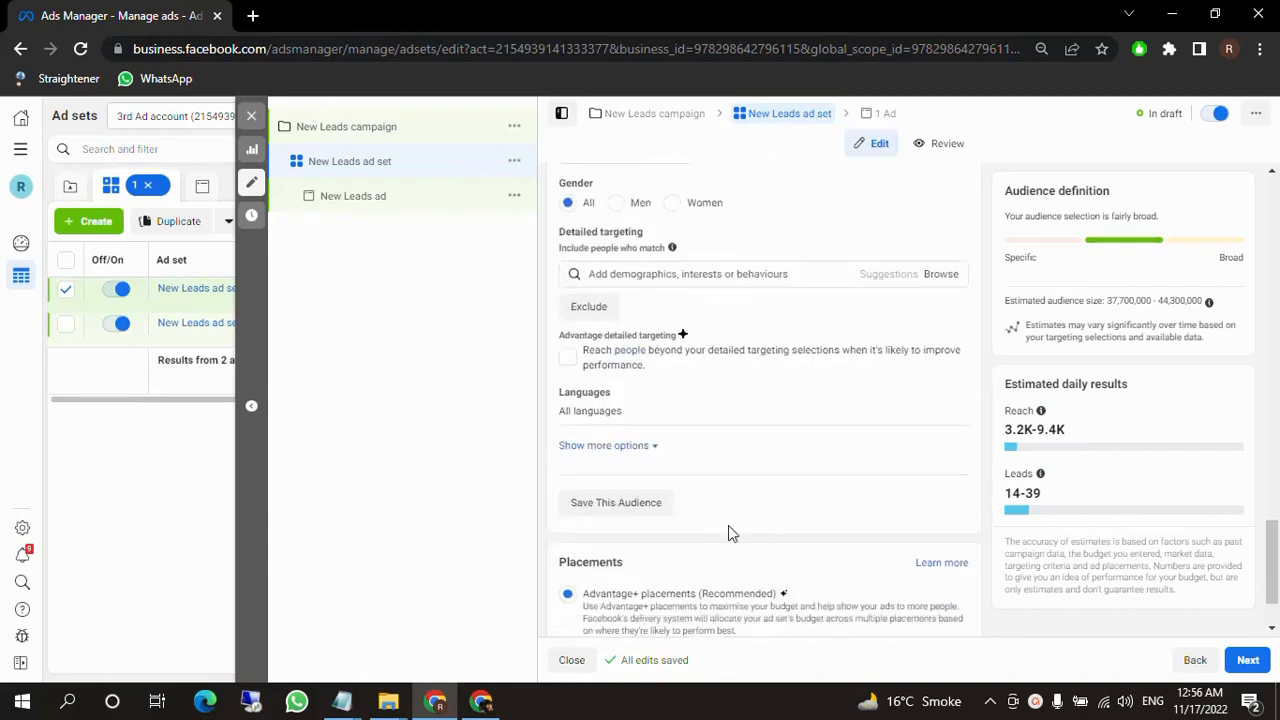
{"action": "scroll", "coordinate": [728, 533], "scroll_direction": "down", "scroll_amount": 1}
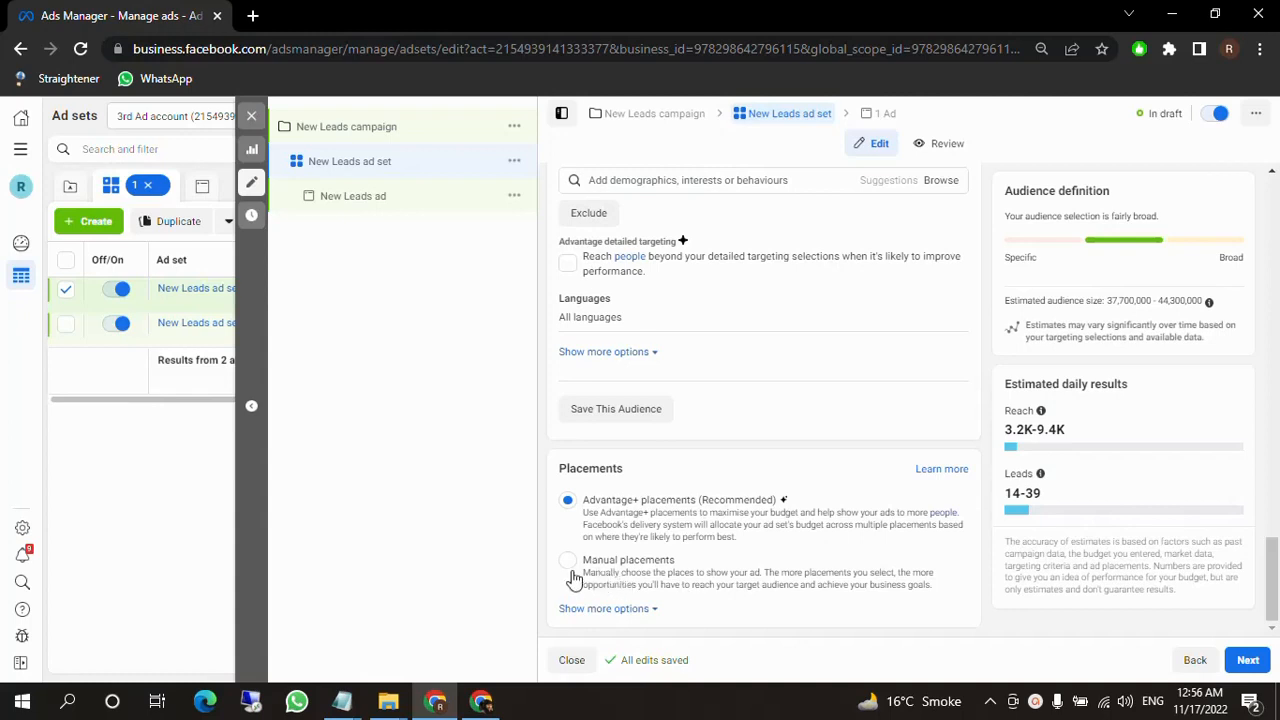
{"action": "left_click", "coordinate": [843, 568]}
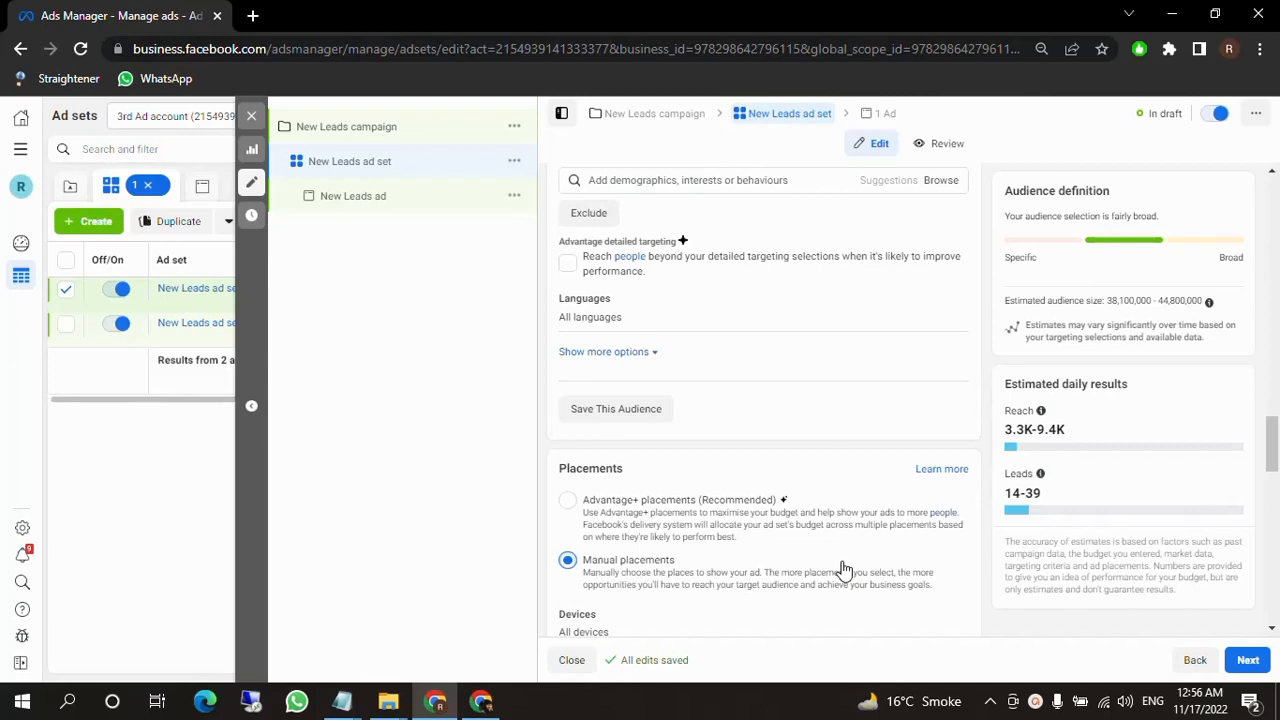
{"action": "scroll", "coordinate": [880, 550], "scroll_direction": "down", "scroll_amount": 3}
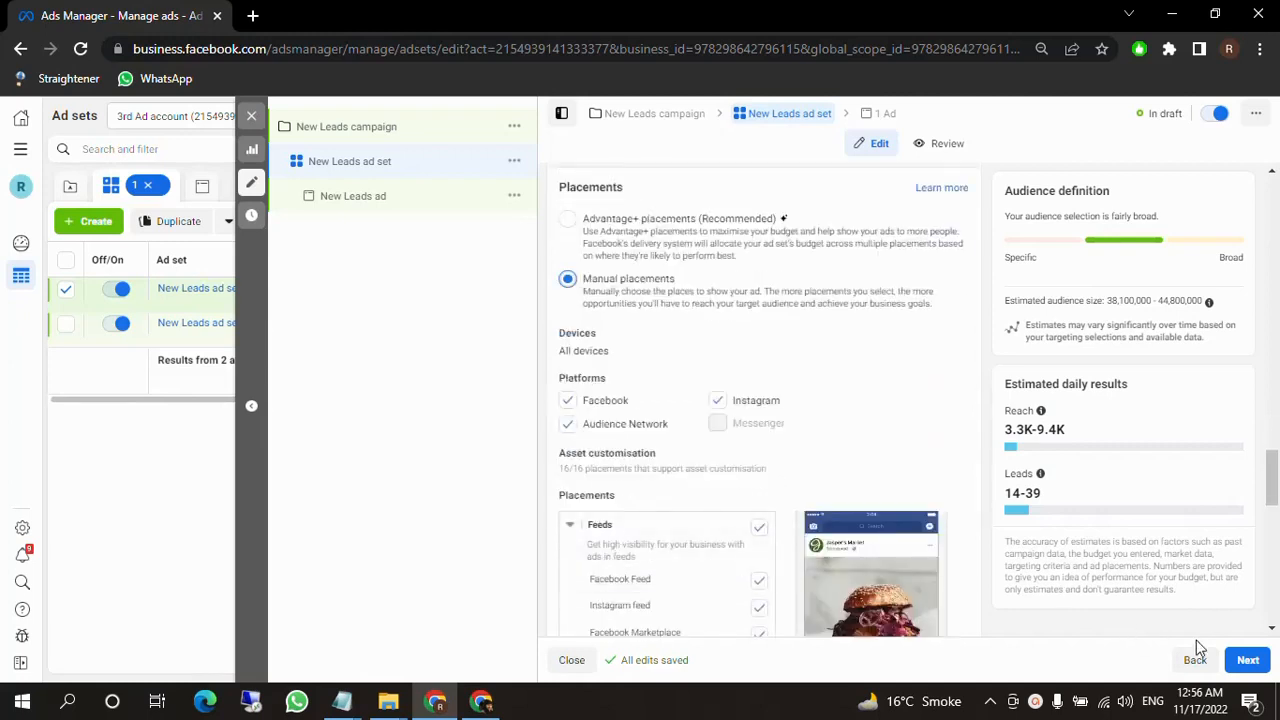
{"action": "left_click", "coordinate": [1245, 658]}
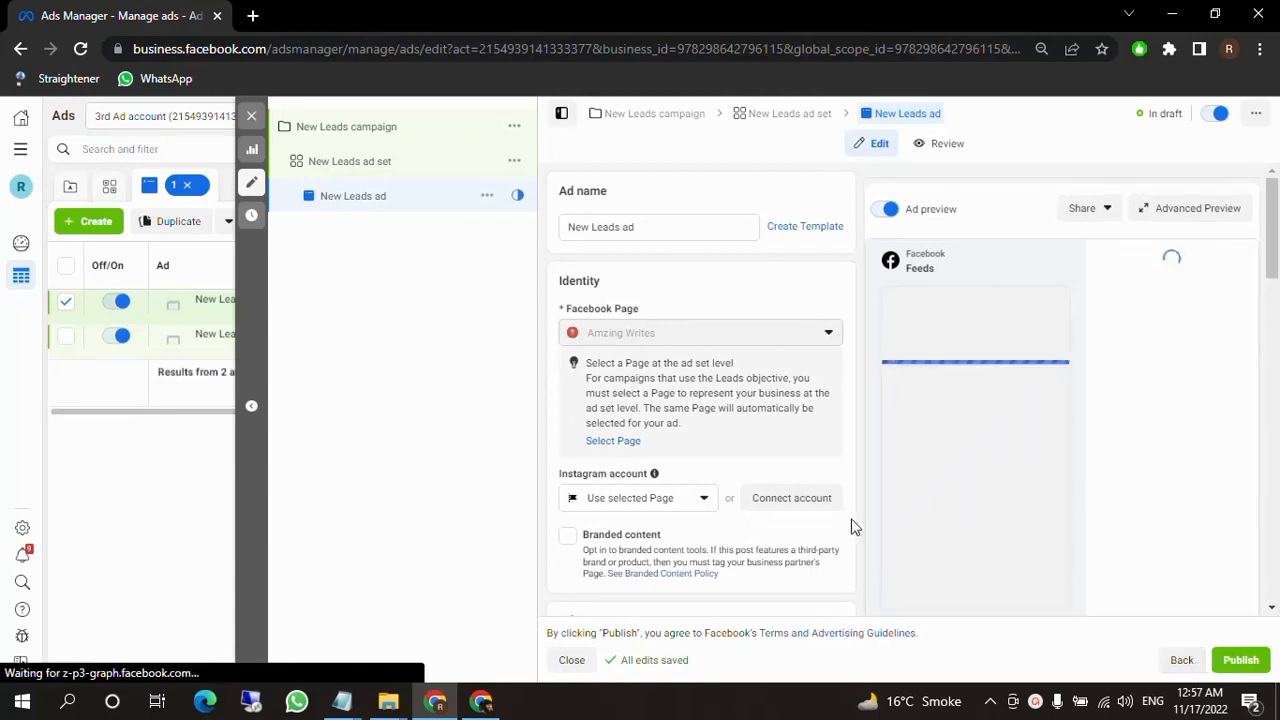
Examine the ad's identity, format, enhancement, media, primary text, headline, description and call-to-action settings.
{"action": "scroll", "coordinate": [676, 513], "scroll_direction": "down", "scroll_amount": 2}
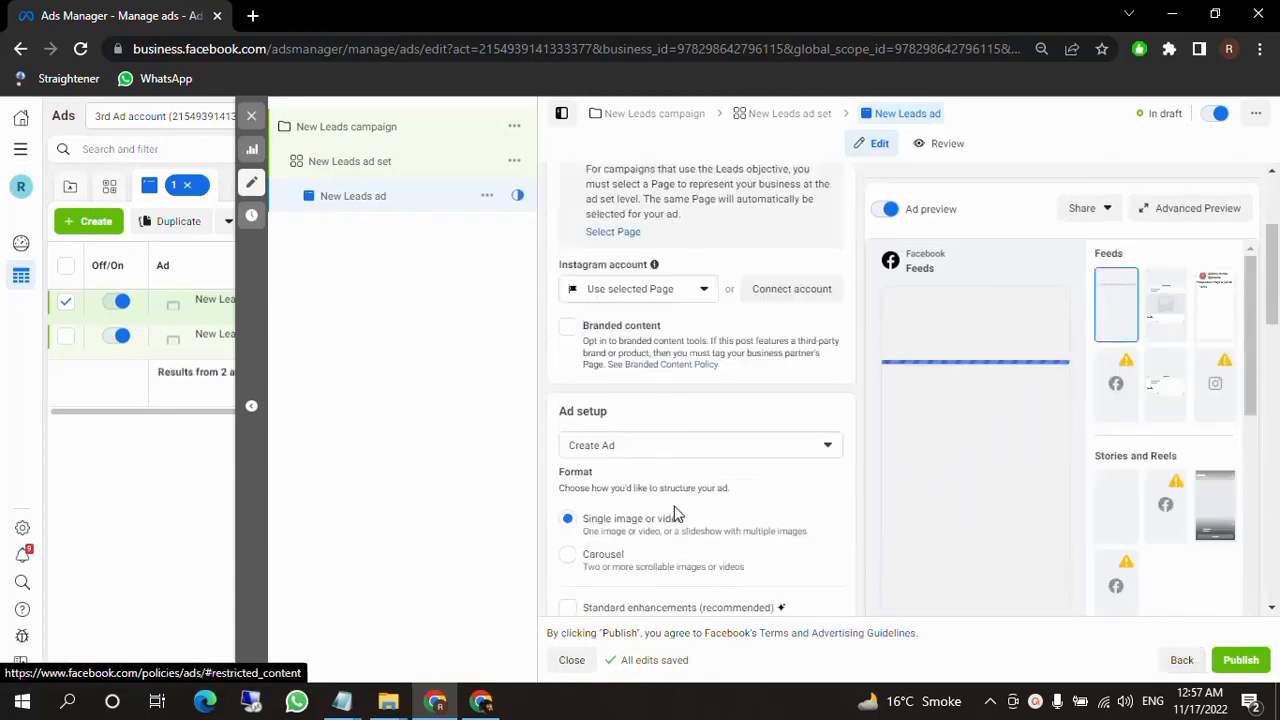
{"action": "scroll", "coordinate": [676, 513], "scroll_direction": "down", "scroll_amount": 4}
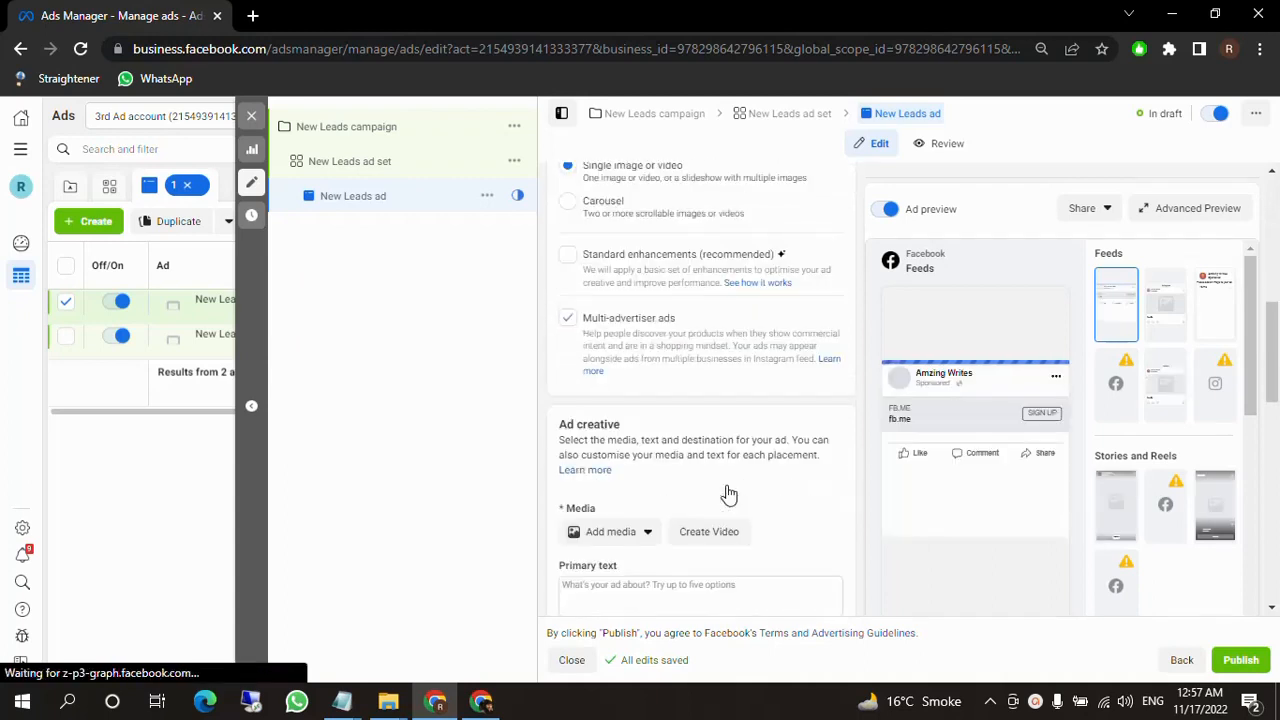
{"action": "scroll", "coordinate": [704, 512], "scroll_direction": "up", "scroll_amount": 1}
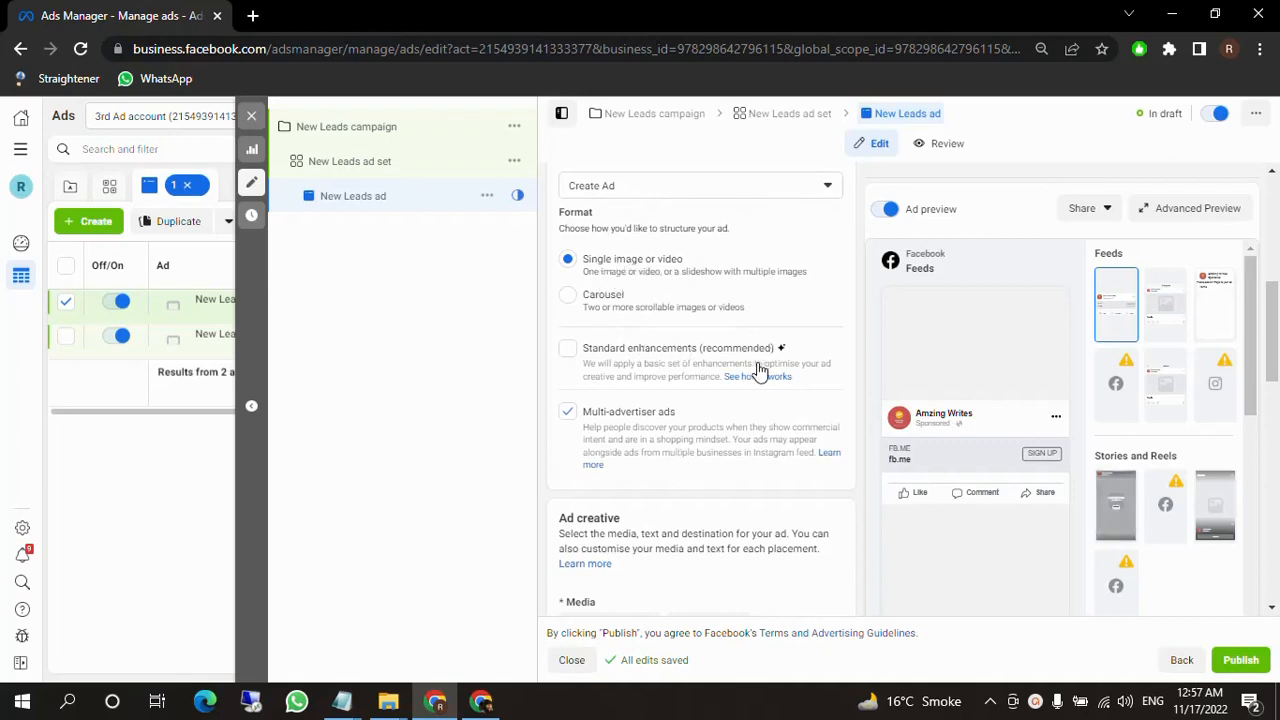
{"action": "scroll", "coordinate": [628, 290], "scroll_direction": "down", "scroll_amount": 3}
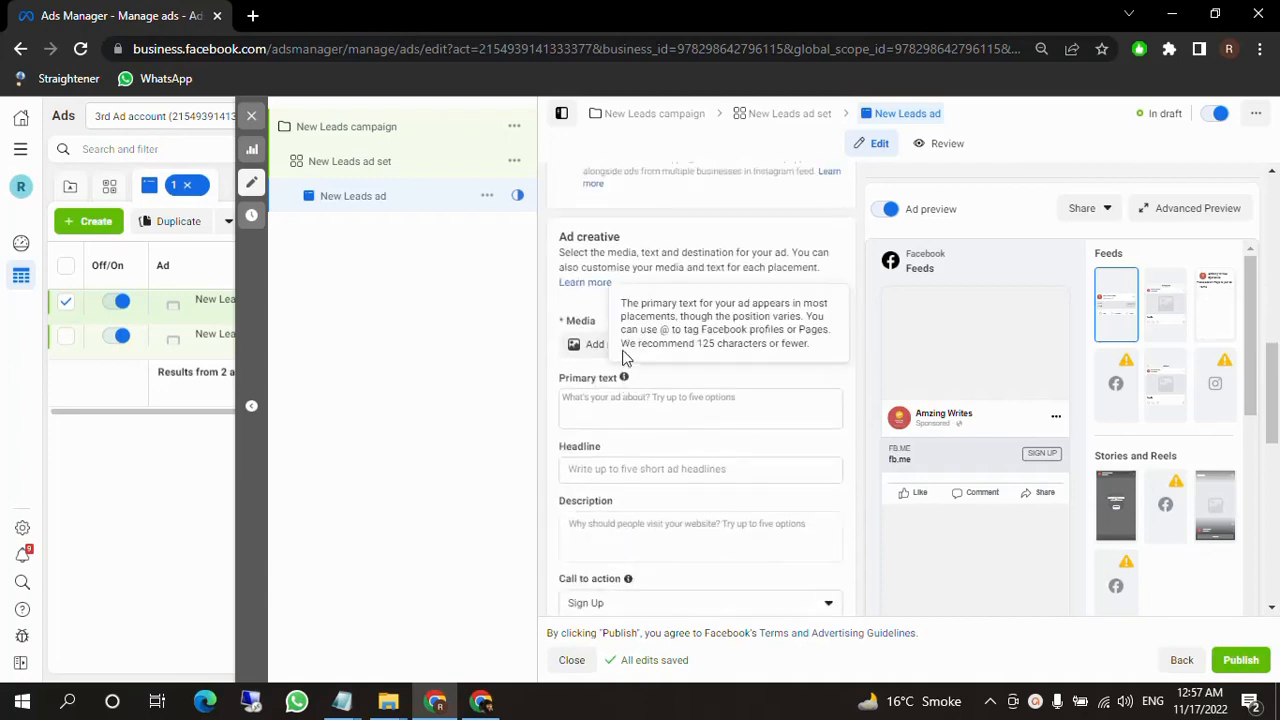
{"action": "left_click", "coordinate": [596, 347]}
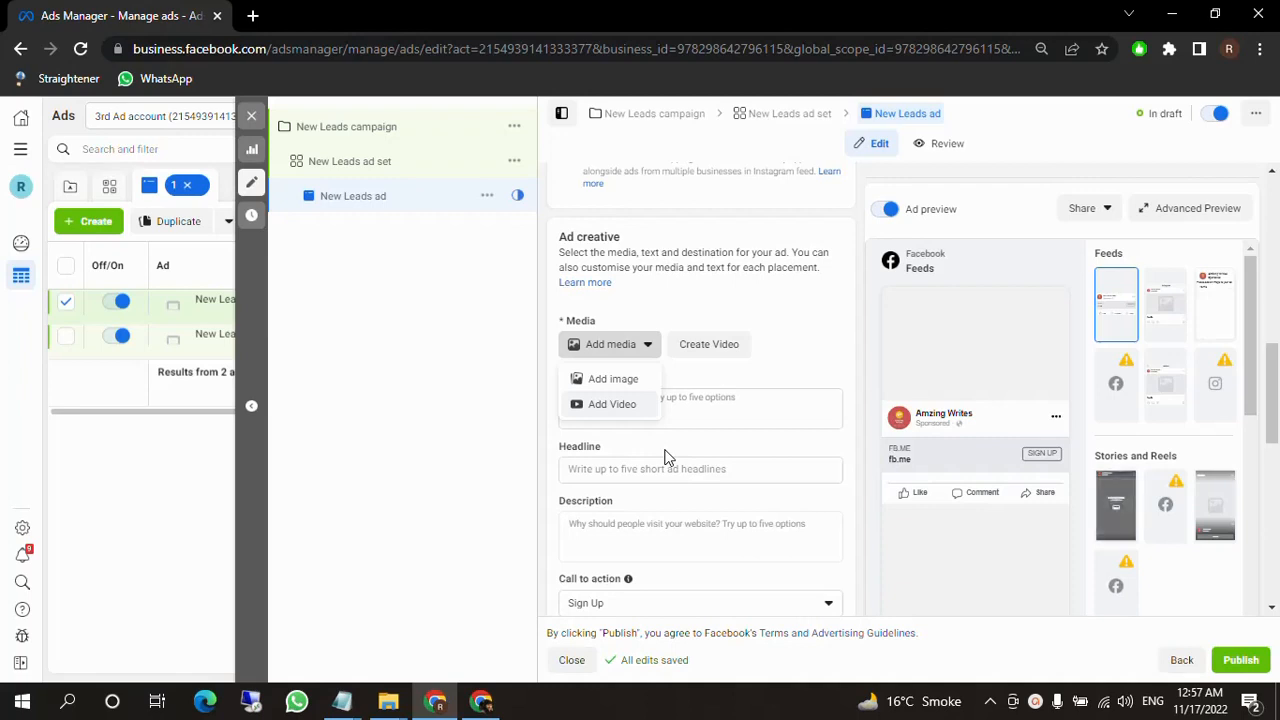
{"action": "scroll", "coordinate": [674, 514], "scroll_direction": "down", "scroll_amount": 1}
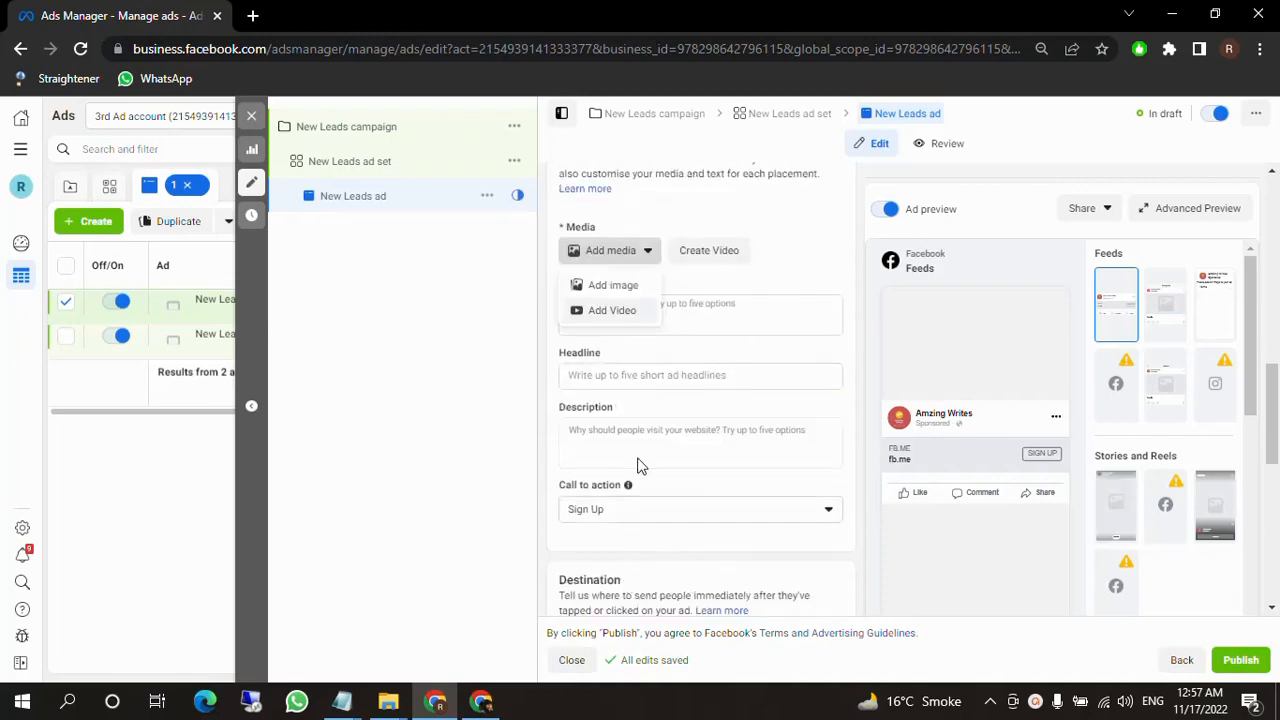
{"action": "left_click", "coordinate": [550, 411]}
{"action": "left_click", "coordinate": [664, 316]}
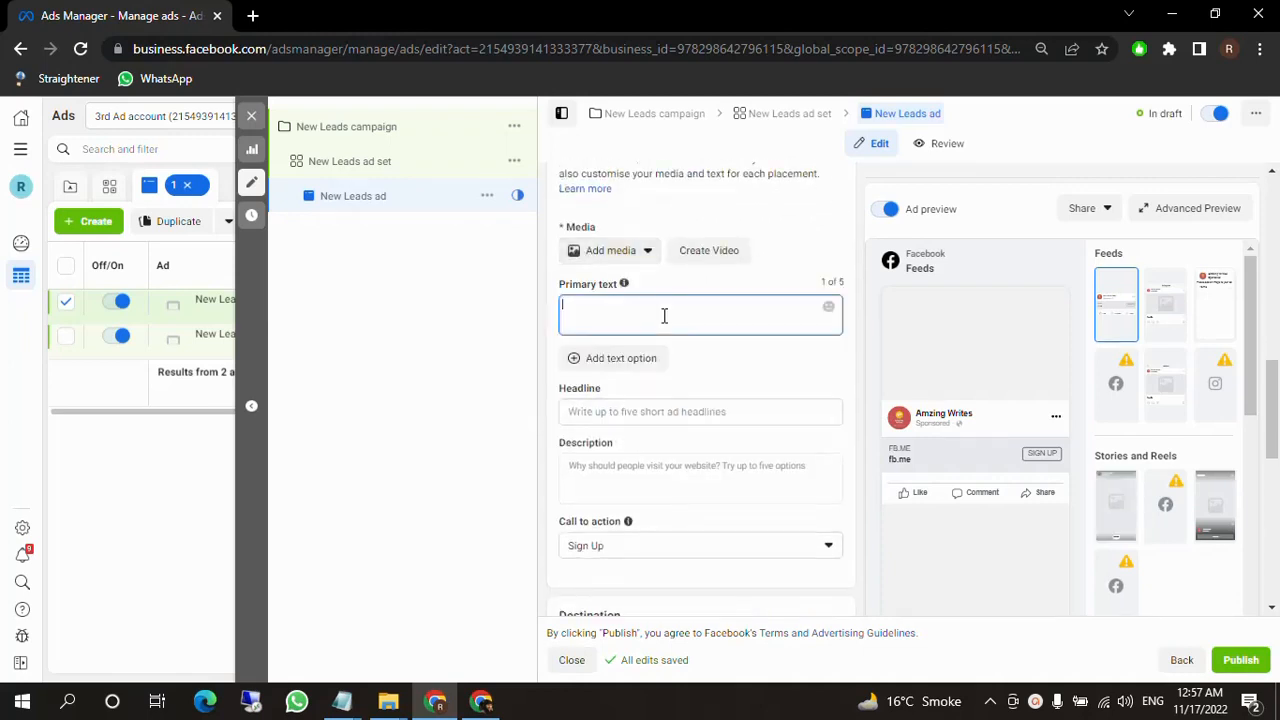
{"action": "left_click", "coordinate": [540, 411]}
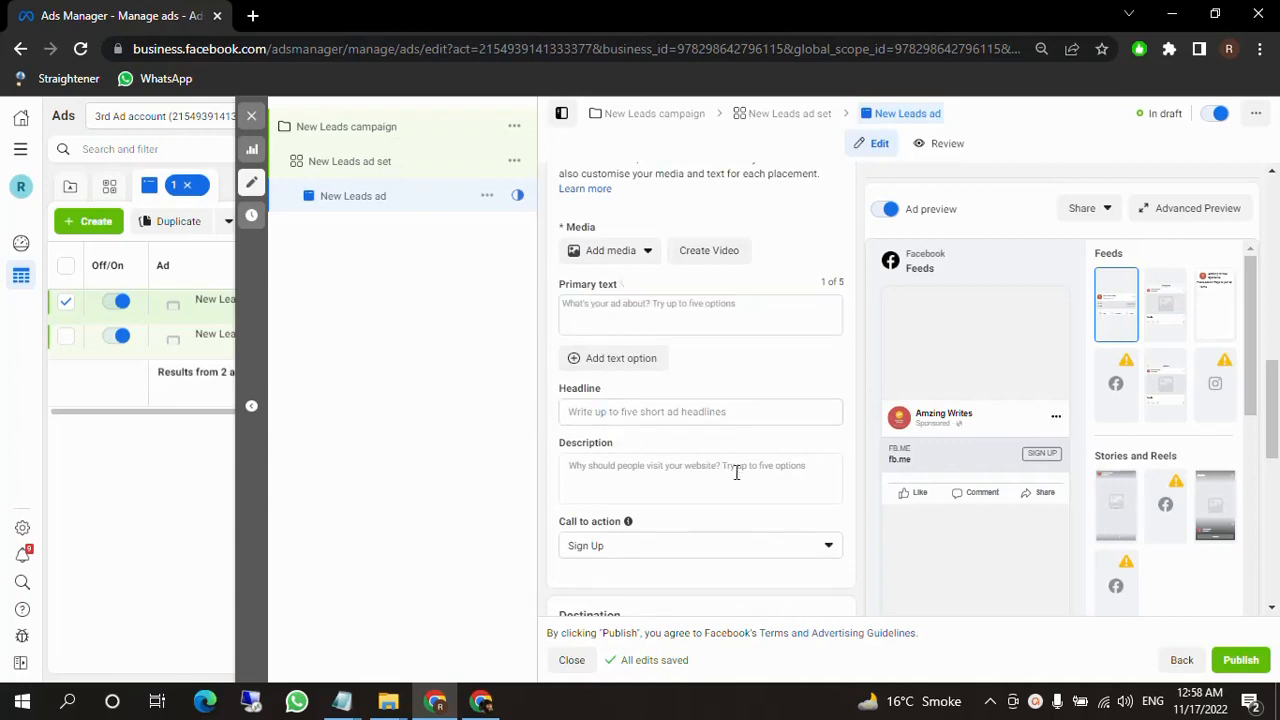
Start creating a new instant form as the ad's destination.
{"action": "scroll", "coordinate": [736, 472], "scroll_direction": "down", "scroll_amount": 1}
{"action": "scroll", "coordinate": [736, 472], "scroll_direction": "down", "scroll_amount": 2}
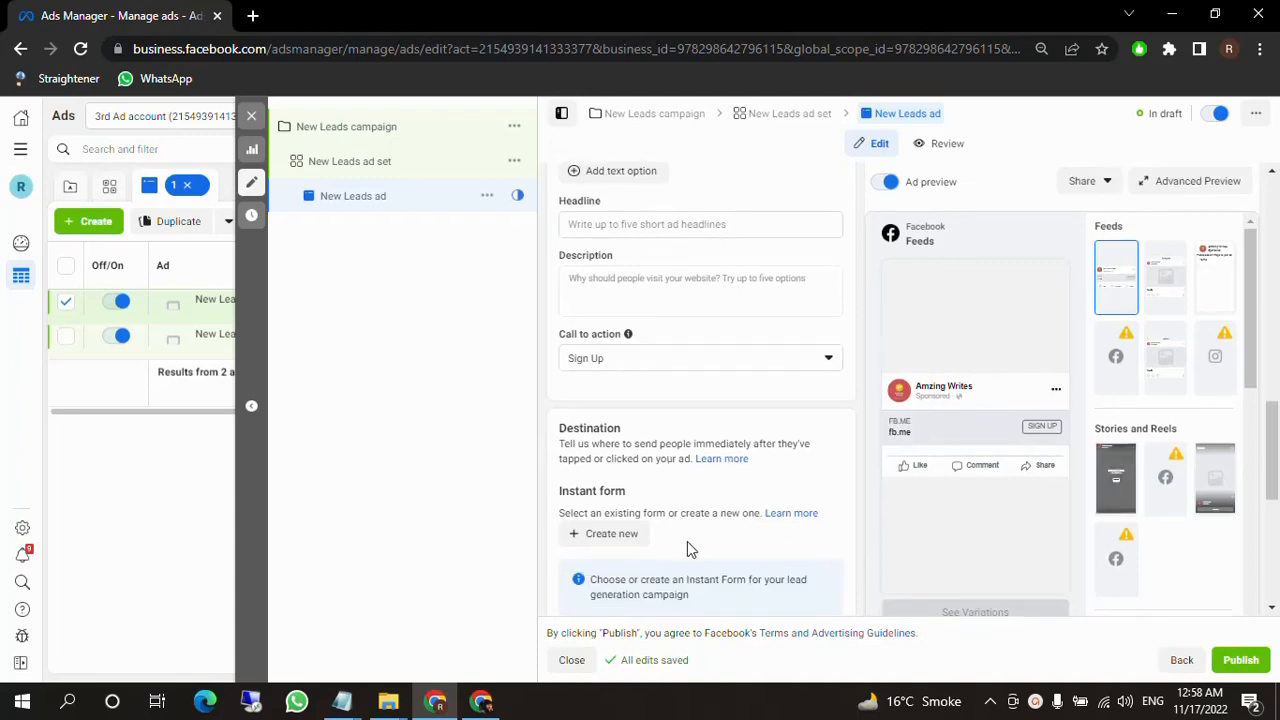
{"action": "scroll", "coordinate": [583, 490], "scroll_direction": "down", "scroll_amount": 1}
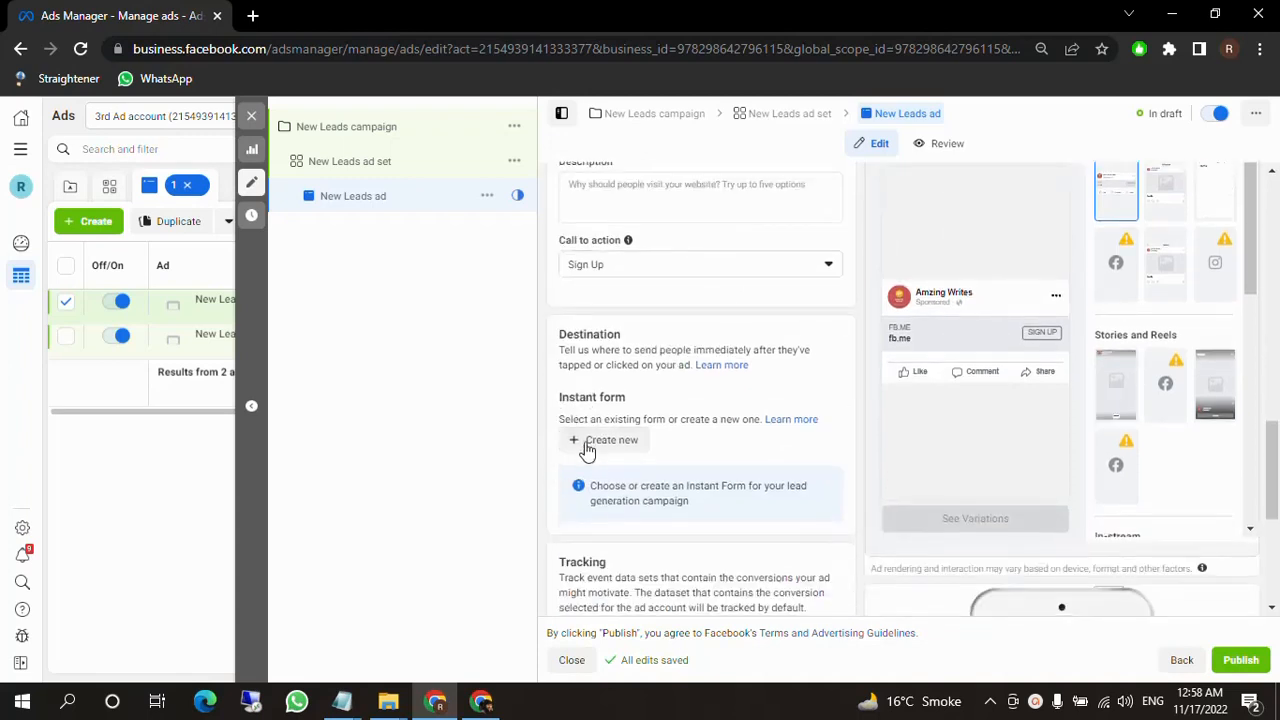
{"action": "left_click", "coordinate": [590, 445]}
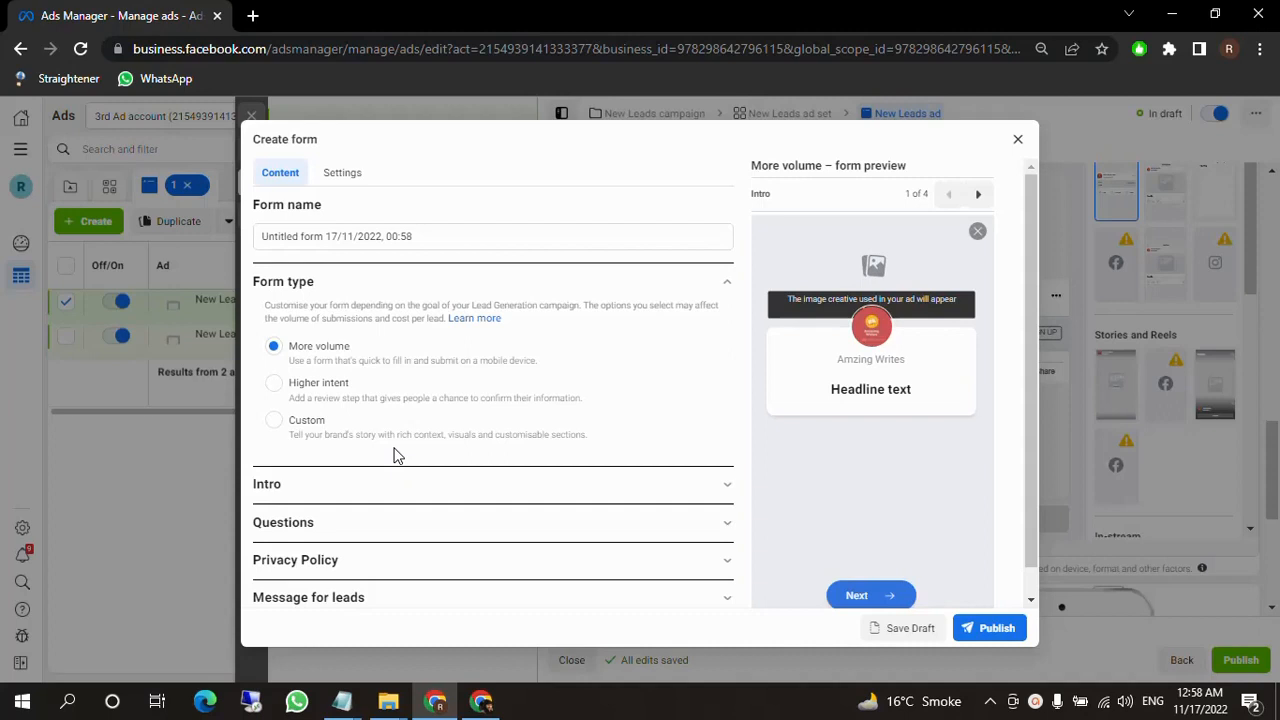
{"action": "left_click", "coordinate": [443, 236]}
{"action": "left_click_drag", "start_coordinate": [489, 236], "coordinate": [301, 236]}
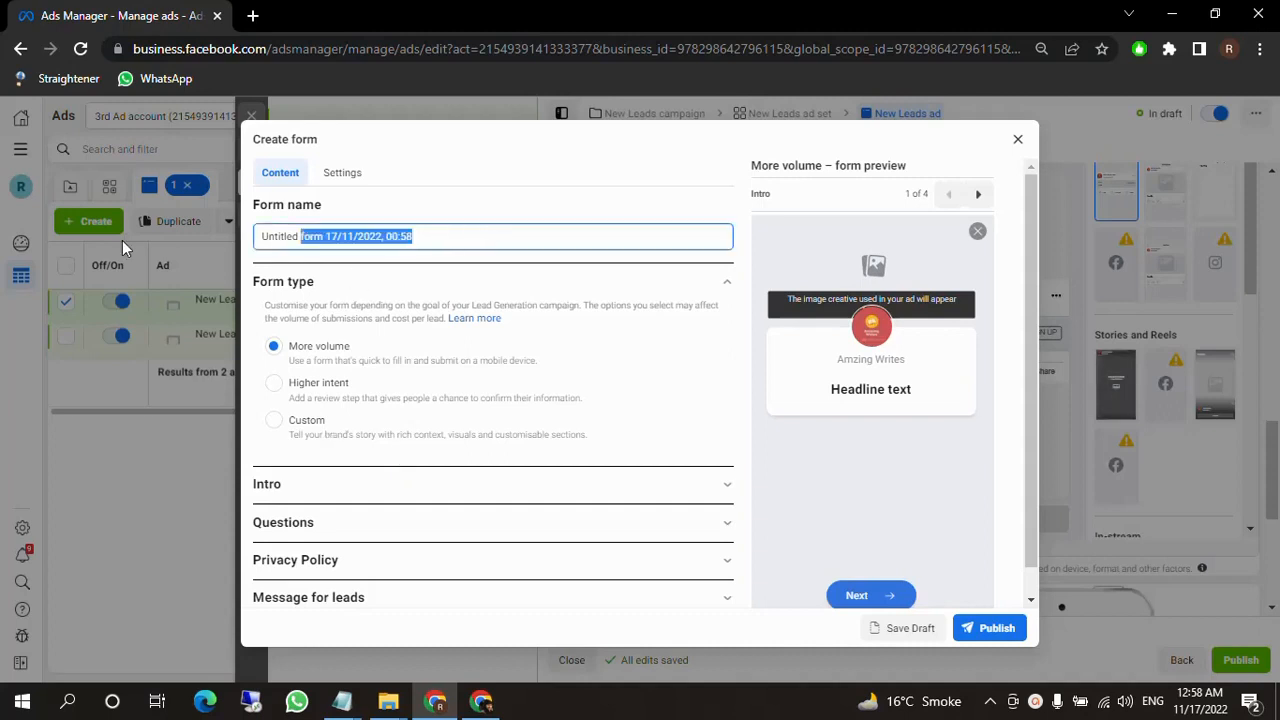
{"action": "key", "text": "ctrl+a"}
{"action": "left_click", "coordinate": [511, 231]}
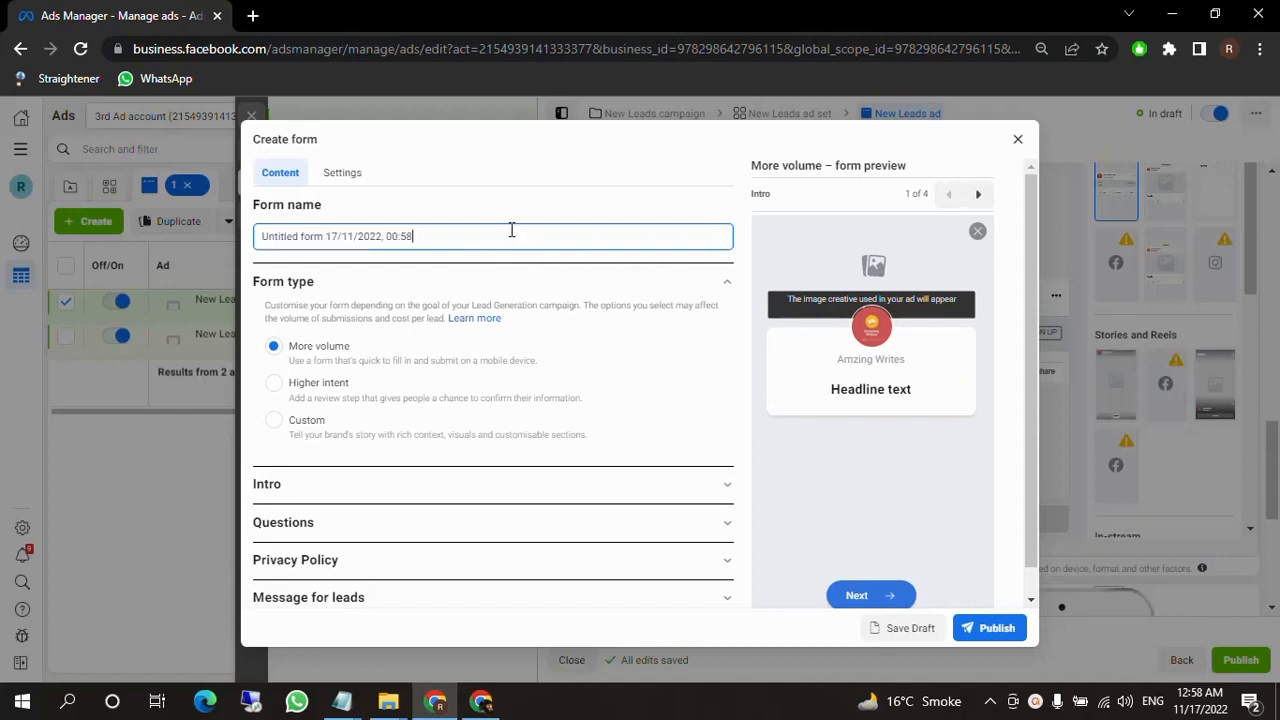
{"action": "left_click_drag", "start_coordinate": [519, 236], "coordinate": [239, 241]}
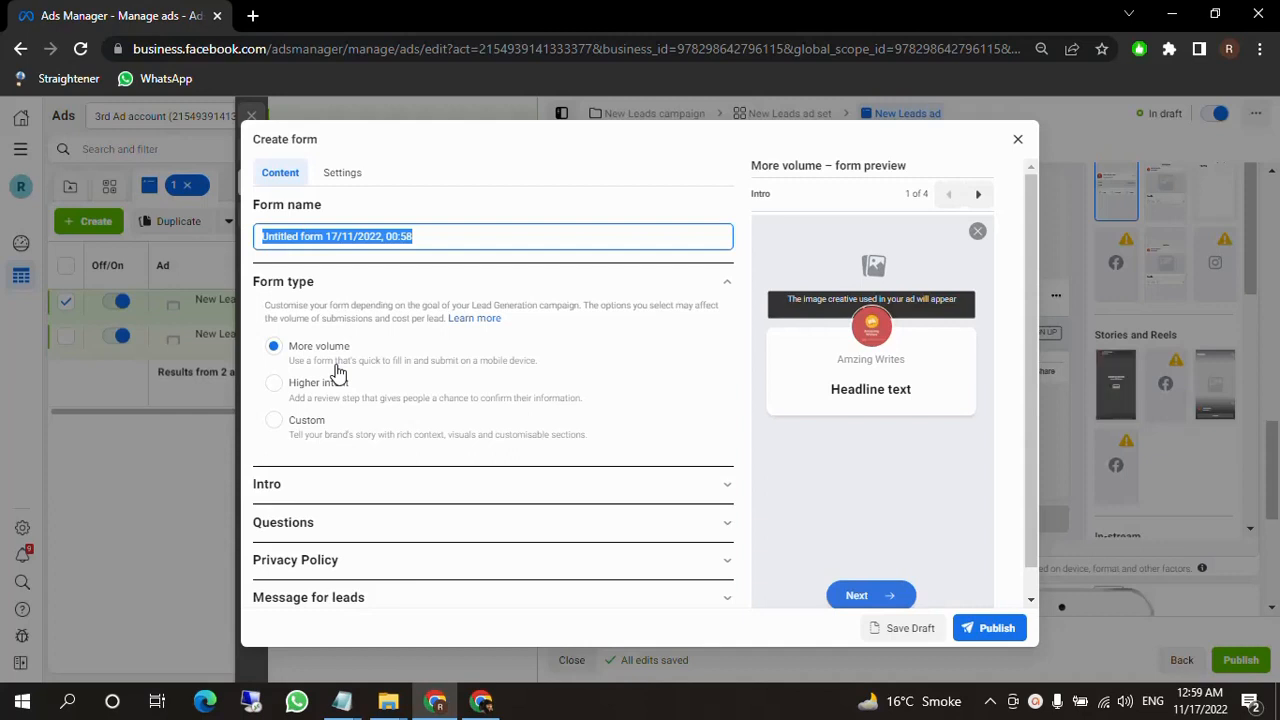
Compare the Higher intent and Custom form types in the form preview, returning the form type to More volume.
{"action": "left_click", "coordinate": [274, 384]}
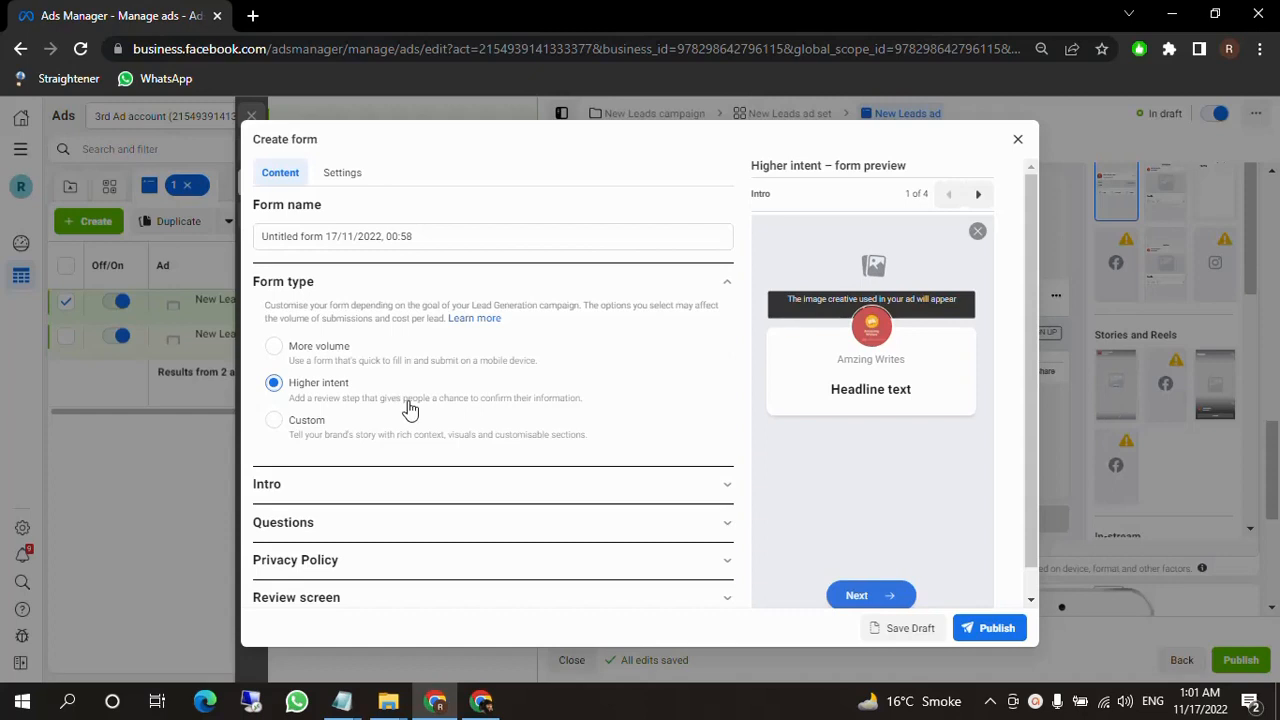
{"action": "left_click", "coordinate": [280, 350]}
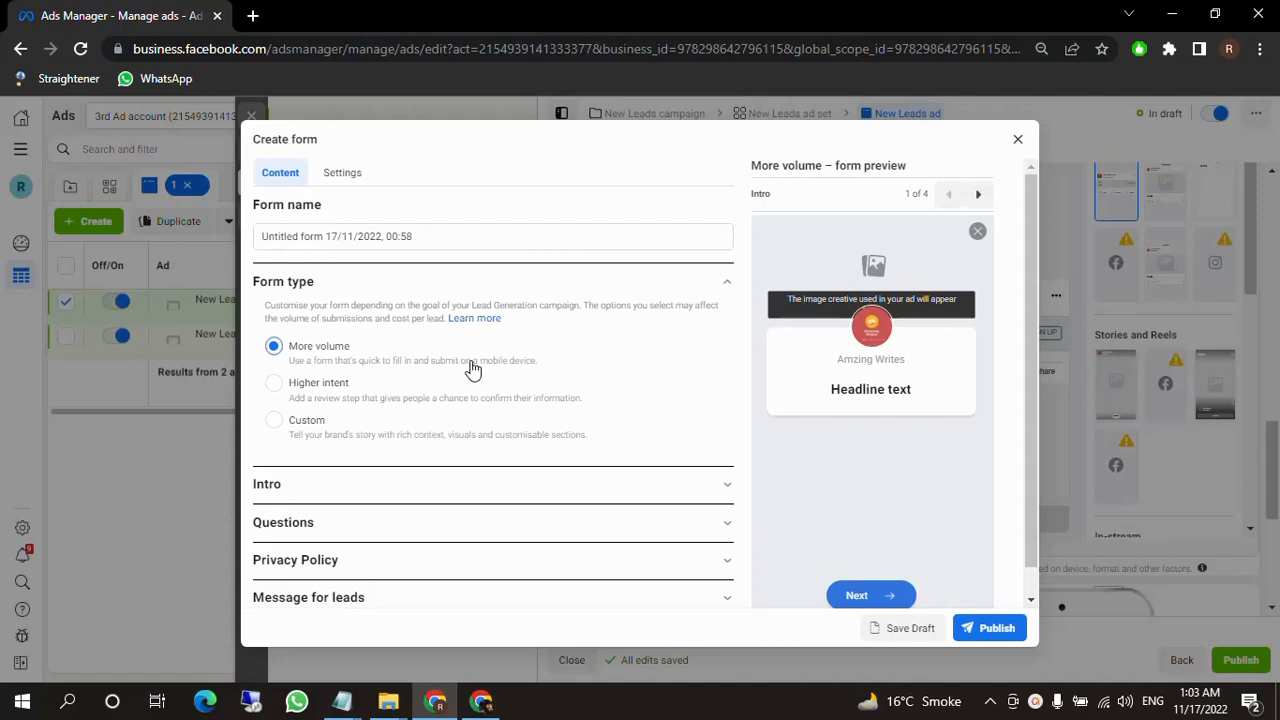
{"action": "left_click", "coordinate": [337, 389]}
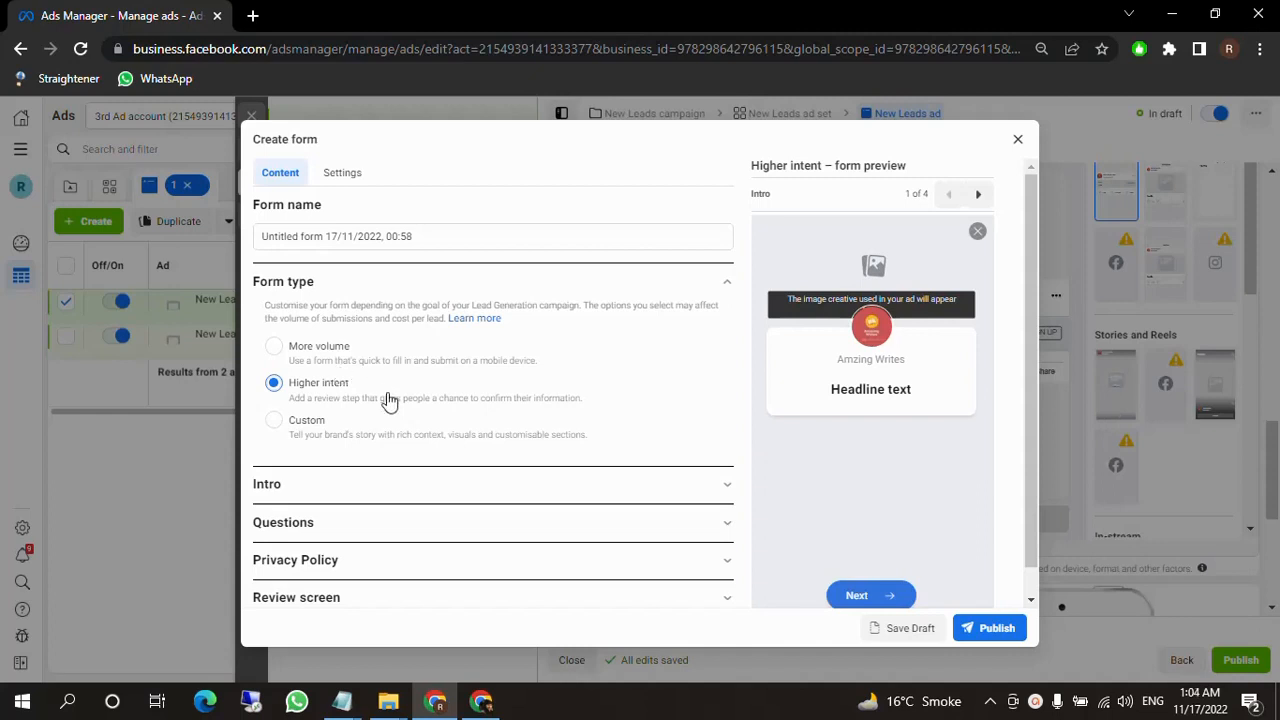
{"action": "left_click", "coordinate": [274, 421]}
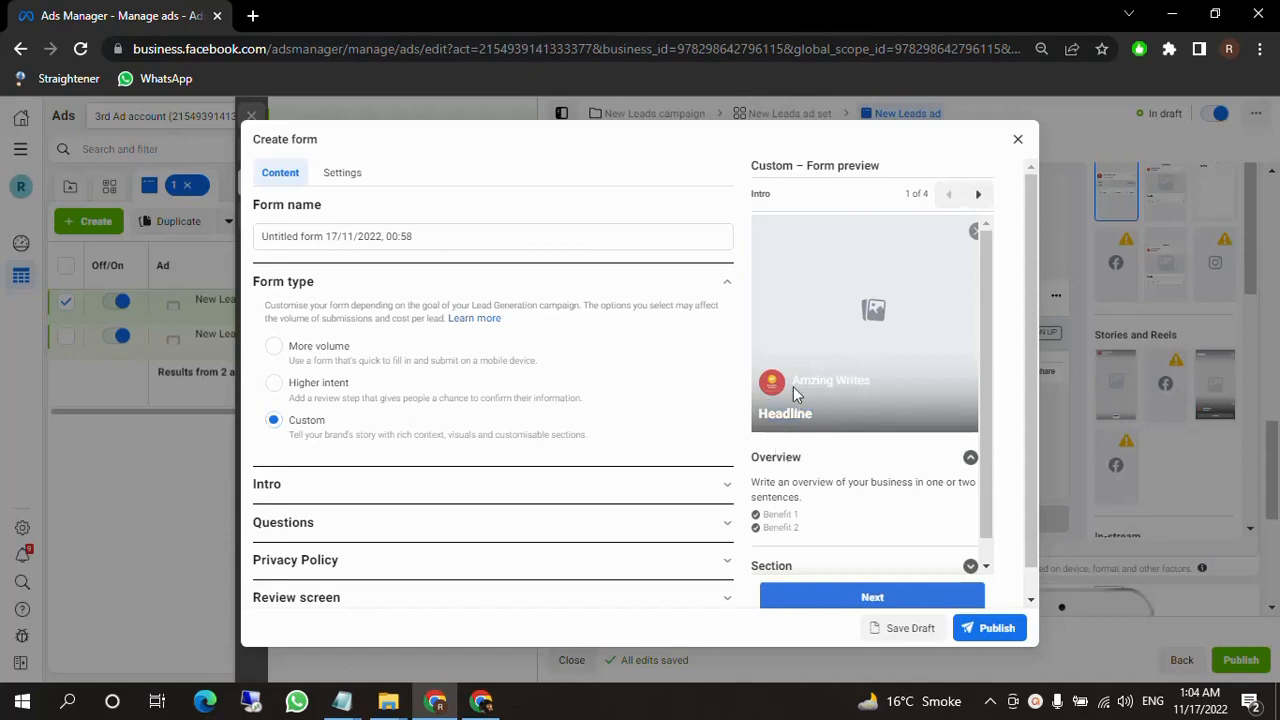
{"action": "left_click_drag", "start_coordinate": [751, 460], "coordinate": [828, 534]}
{"action": "left_click", "coordinate": [279, 347]}
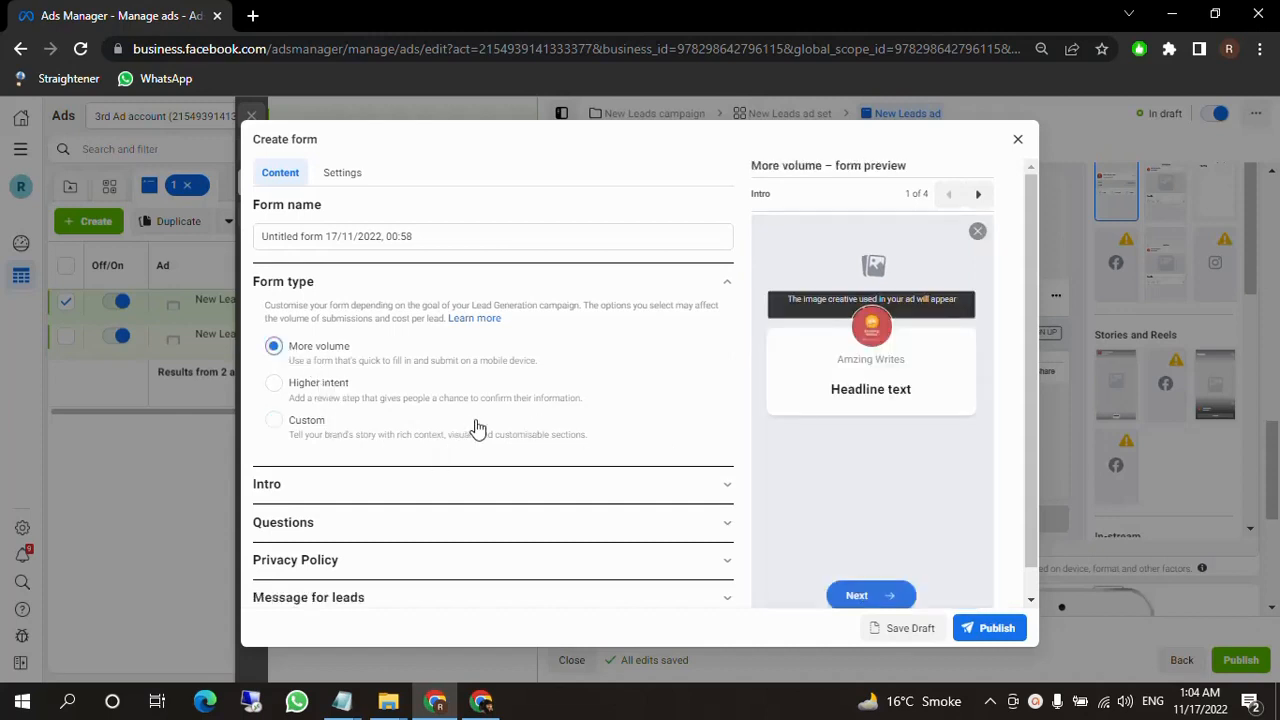
{"action": "scroll", "coordinate": [477, 428], "scroll_direction": "down", "scroll_amount": 1}
{"action": "left_click", "coordinate": [485, 206]}
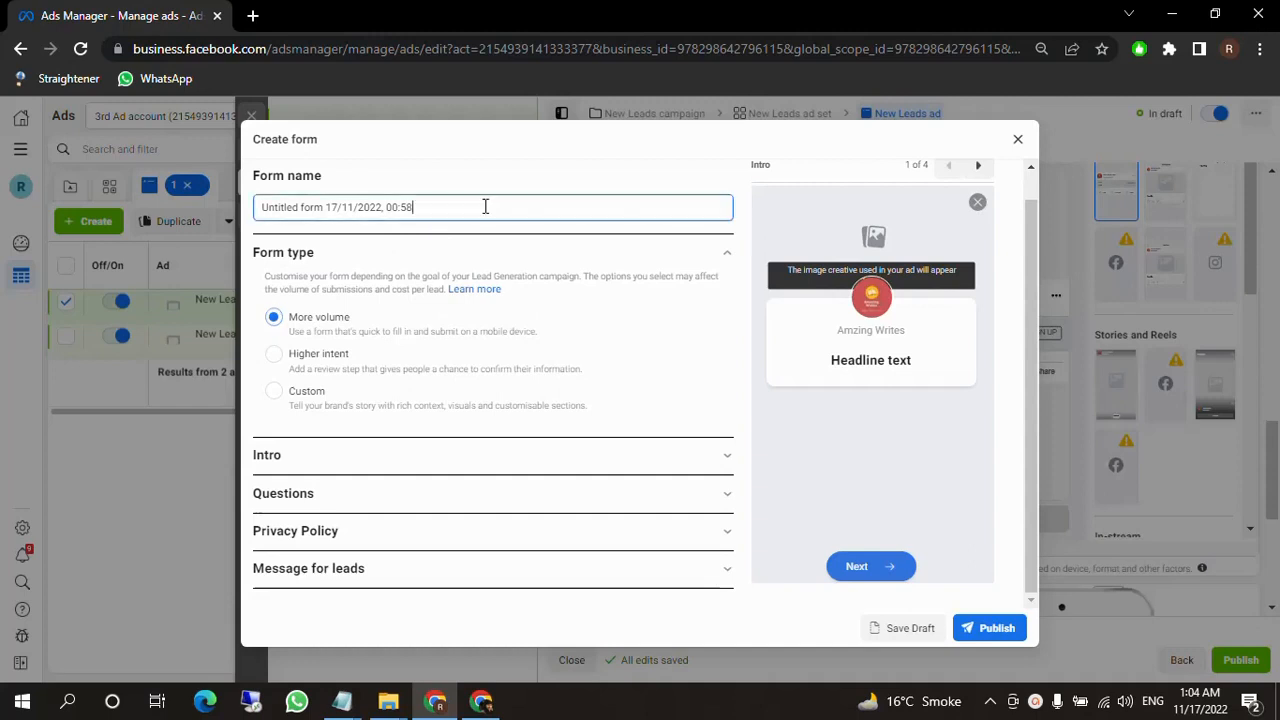
{"action": "left_click_drag", "start_coordinate": [485, 206], "coordinate": [330, 168]}
{"action": "scroll", "coordinate": [425, 318], "scroll_direction": "up", "scroll_amount": 1}
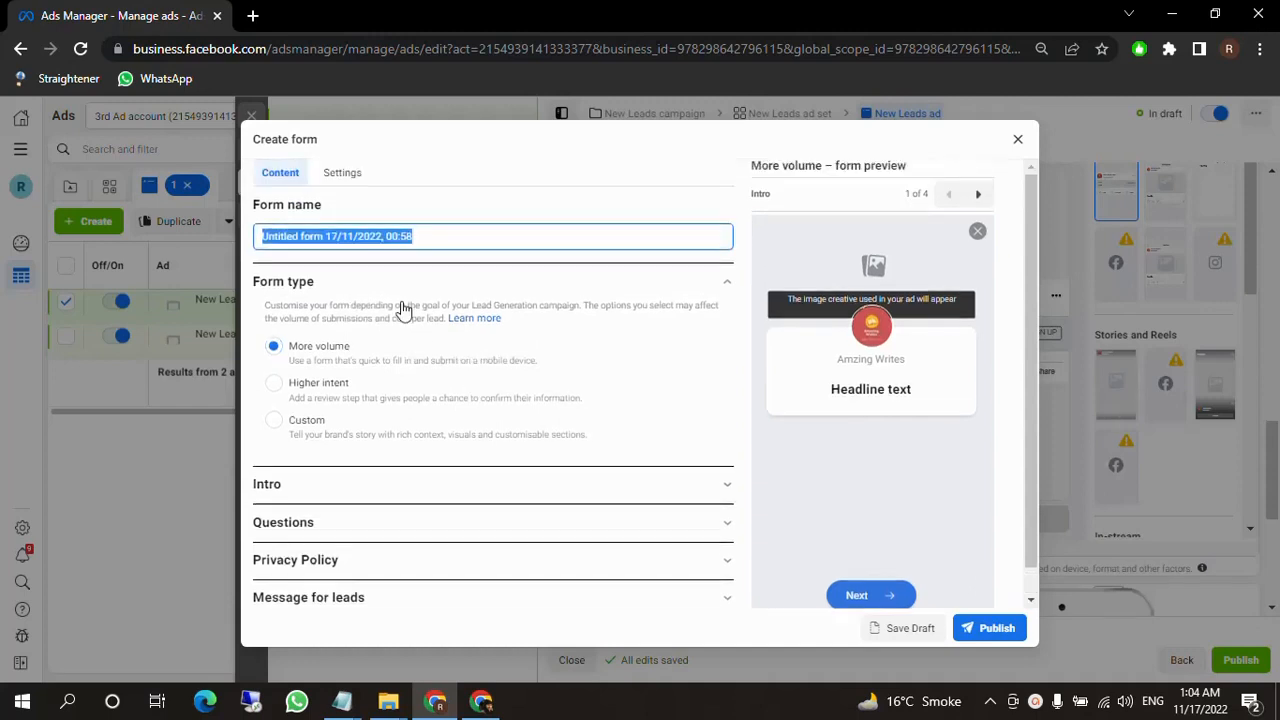
Set the form's sharing option to Open in the form configuration, after comparing it with Restricted.
{"action": "left_click", "coordinate": [352, 172]}
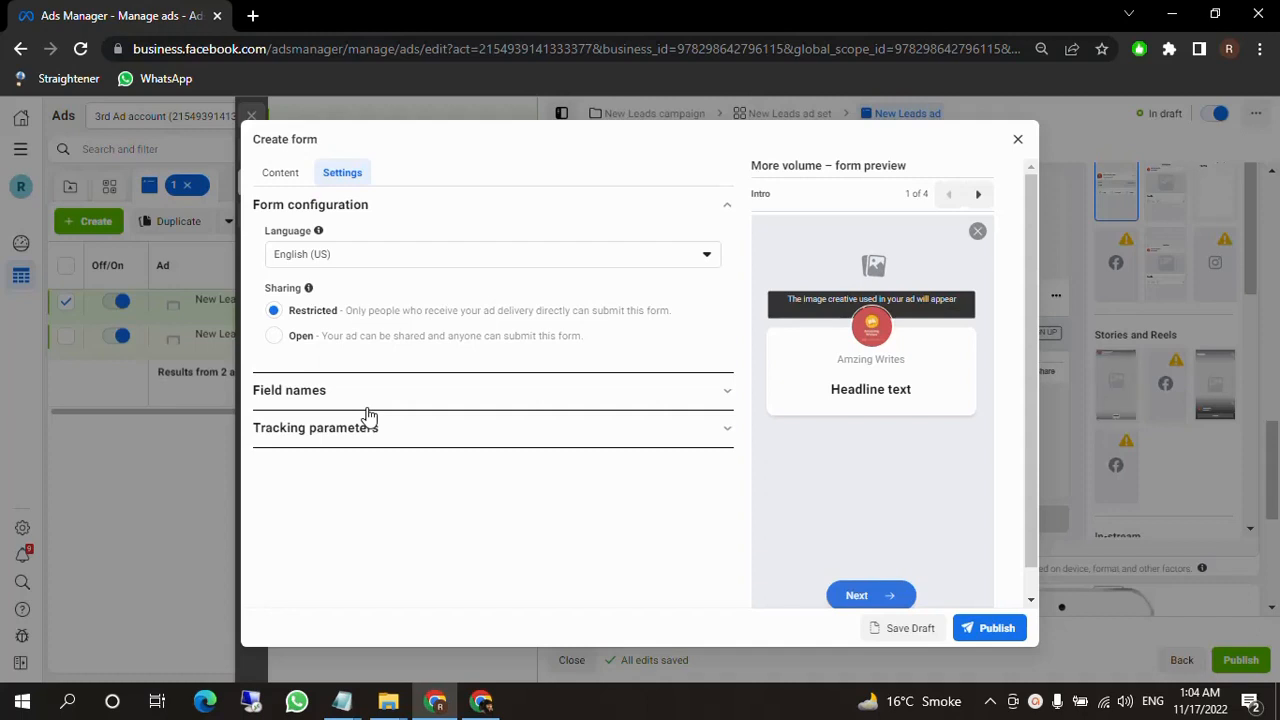
{"action": "left_click", "coordinate": [279, 342]}
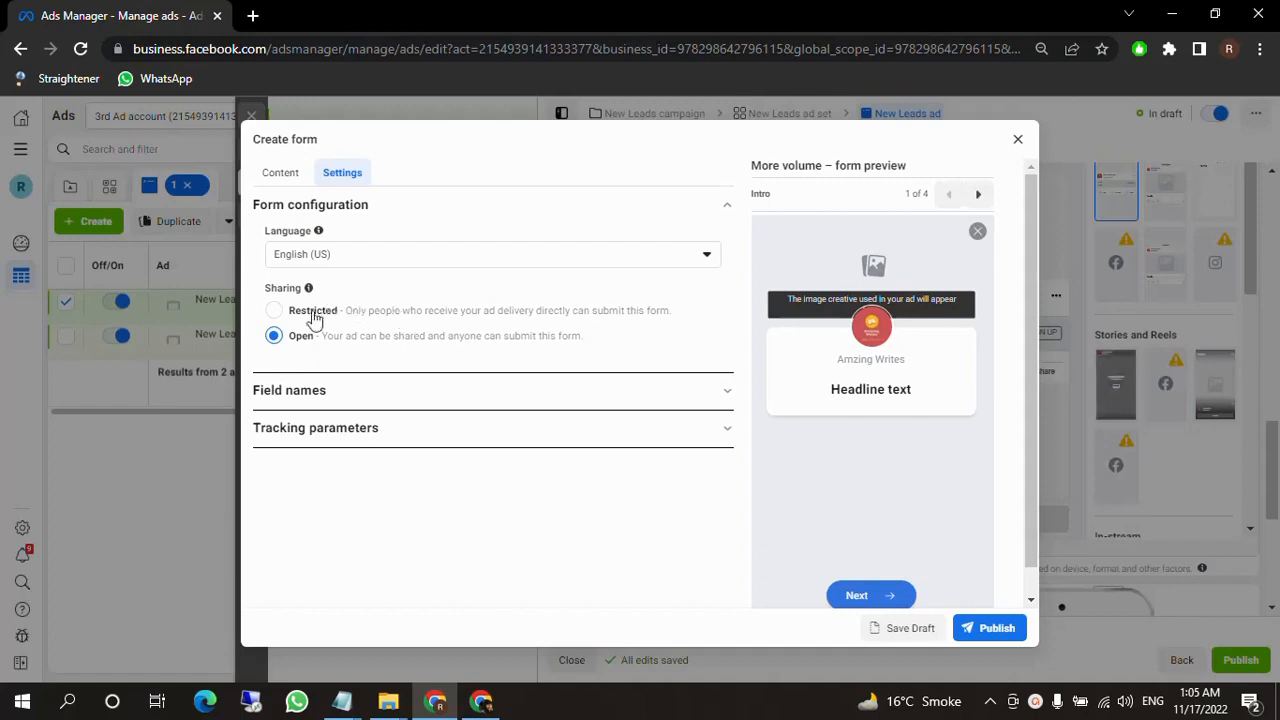
{"action": "left_click", "coordinate": [274, 311]}
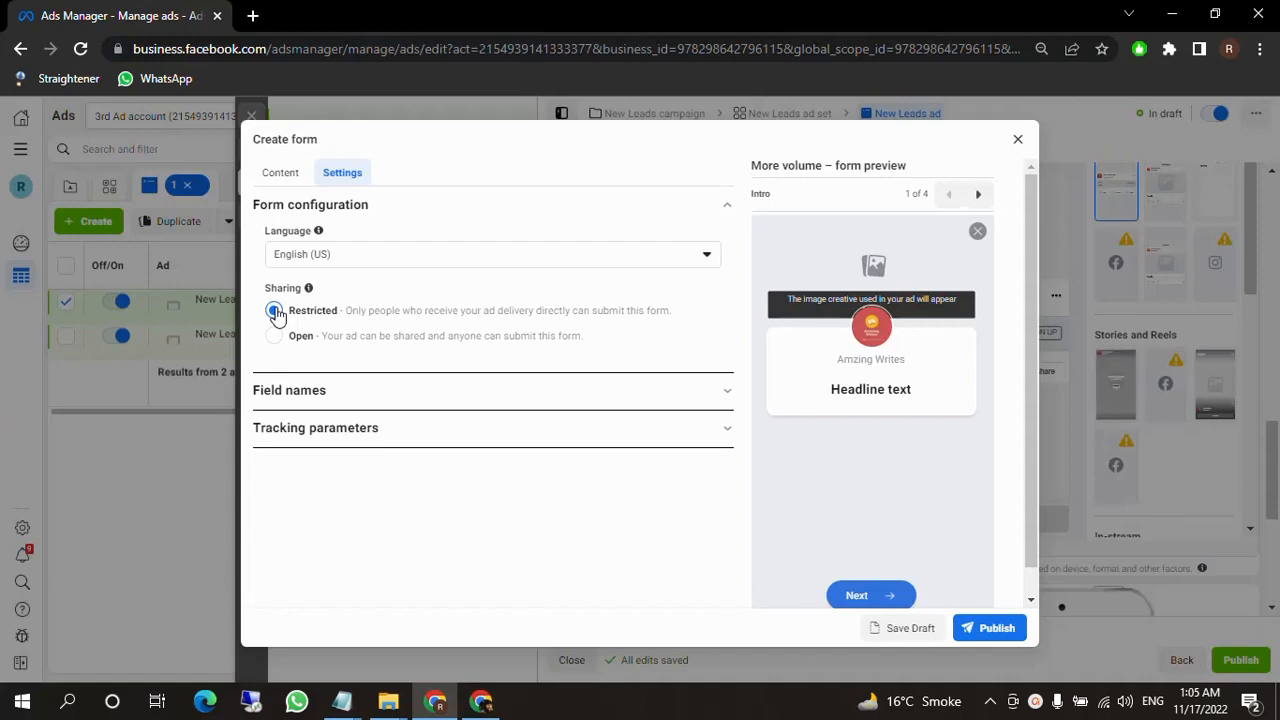
{"action": "left_click", "coordinate": [274, 335]}
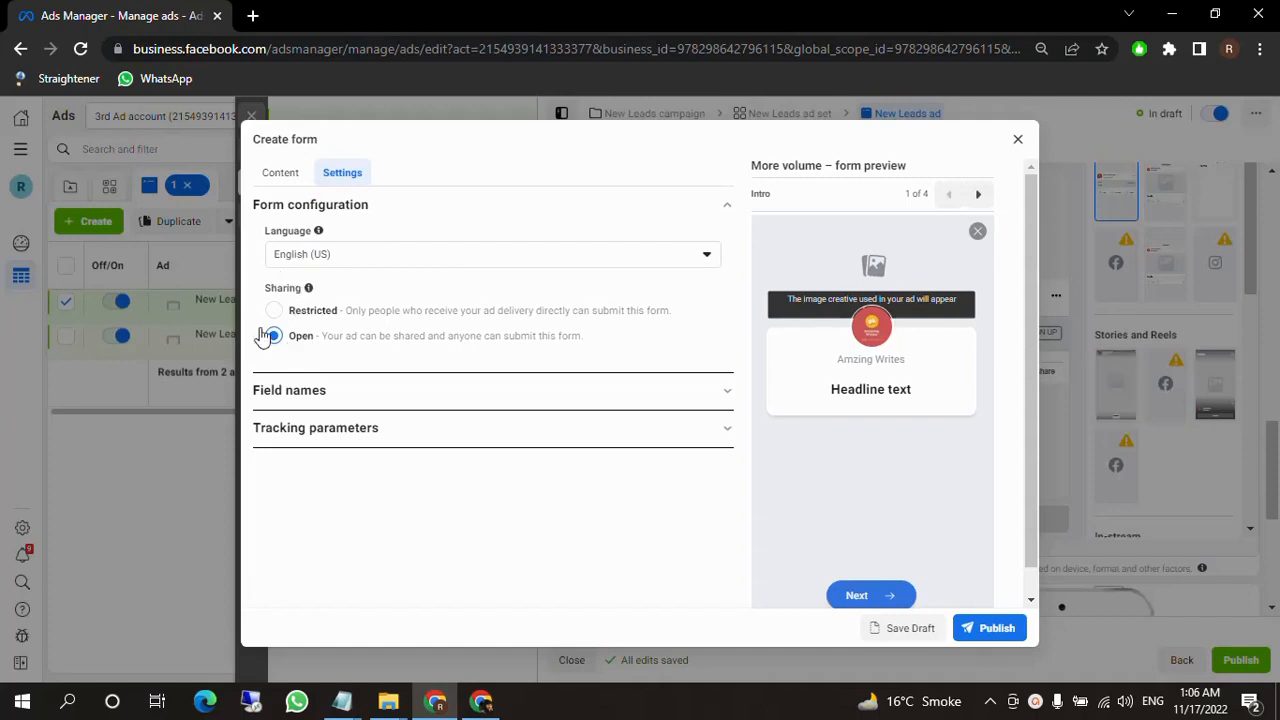
Return to the form content and set the intro's background image to use the image from the ad.
{"action": "left_click", "coordinate": [280, 172]}
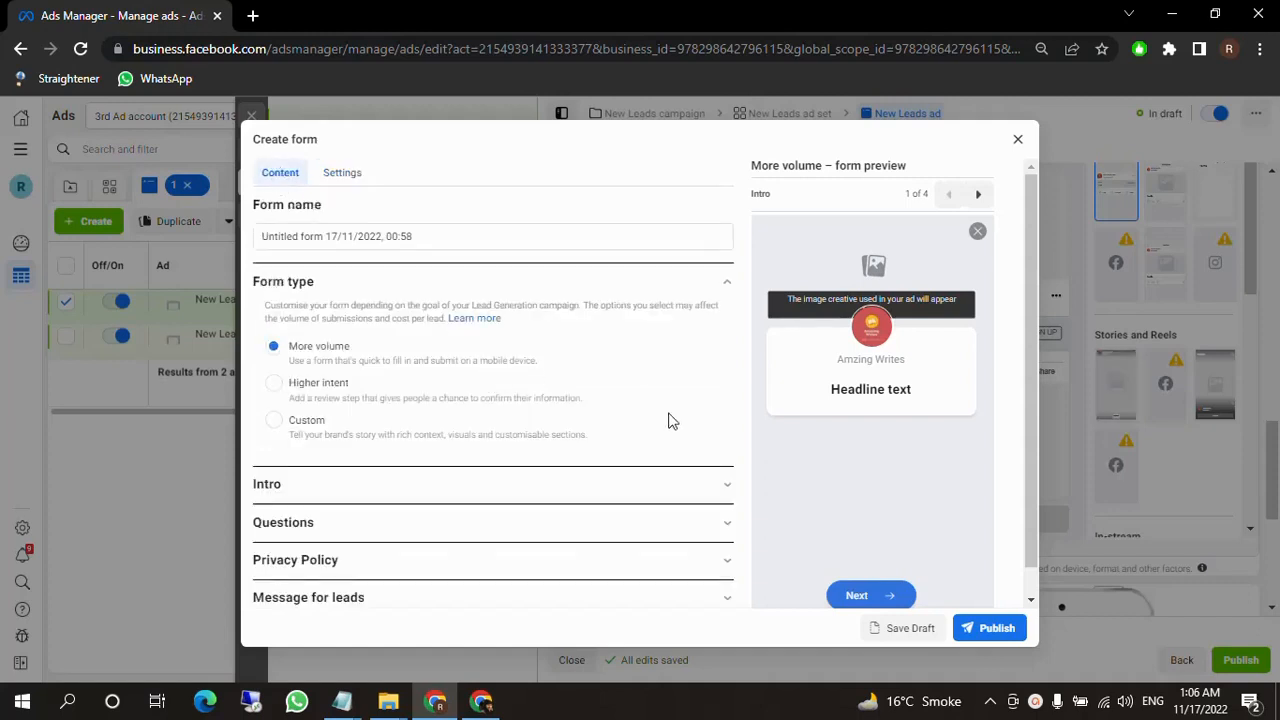
{"action": "scroll", "coordinate": [466, 443], "scroll_direction": "down", "scroll_amount": 1}
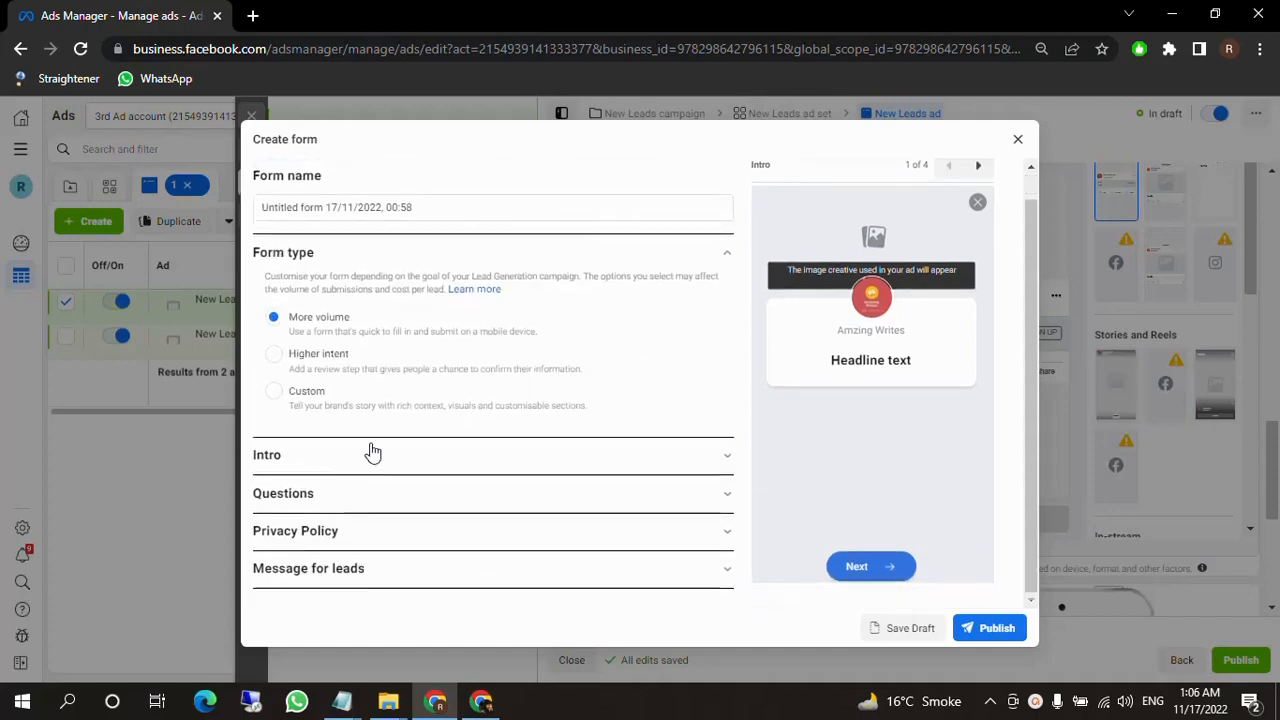
{"action": "left_click", "coordinate": [372, 454]}
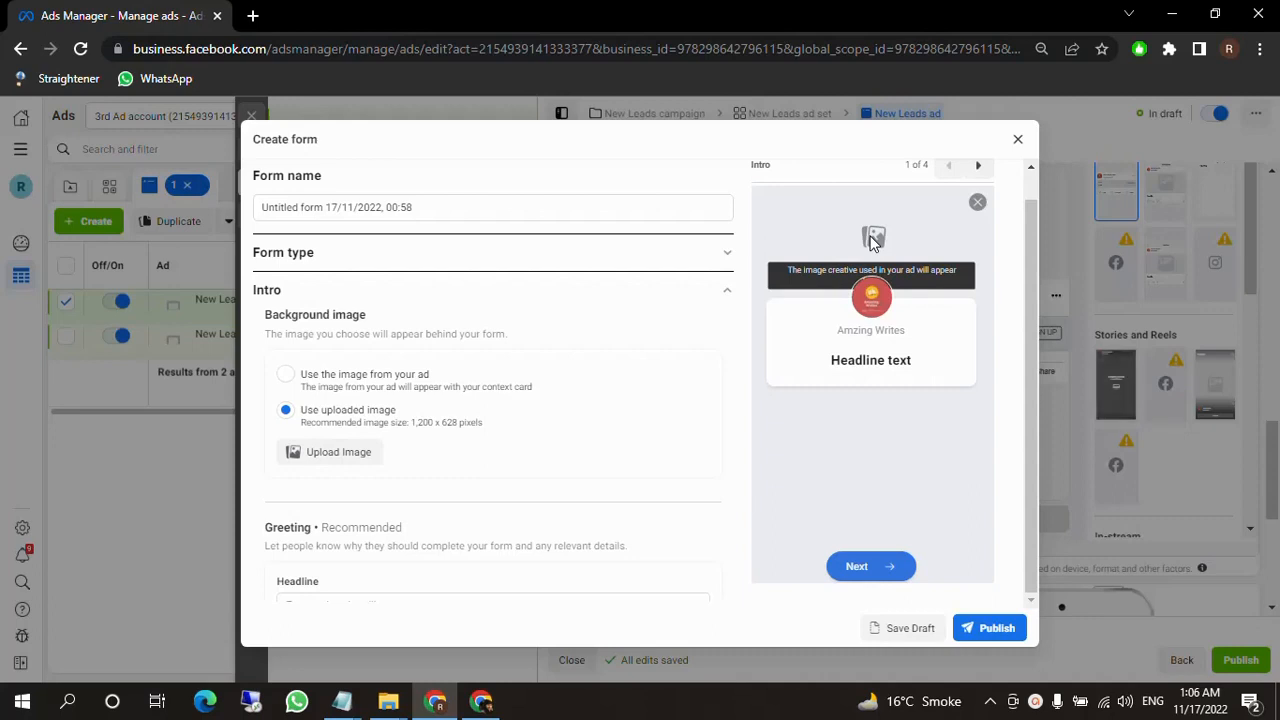
{"action": "left_click", "coordinate": [287, 378]}
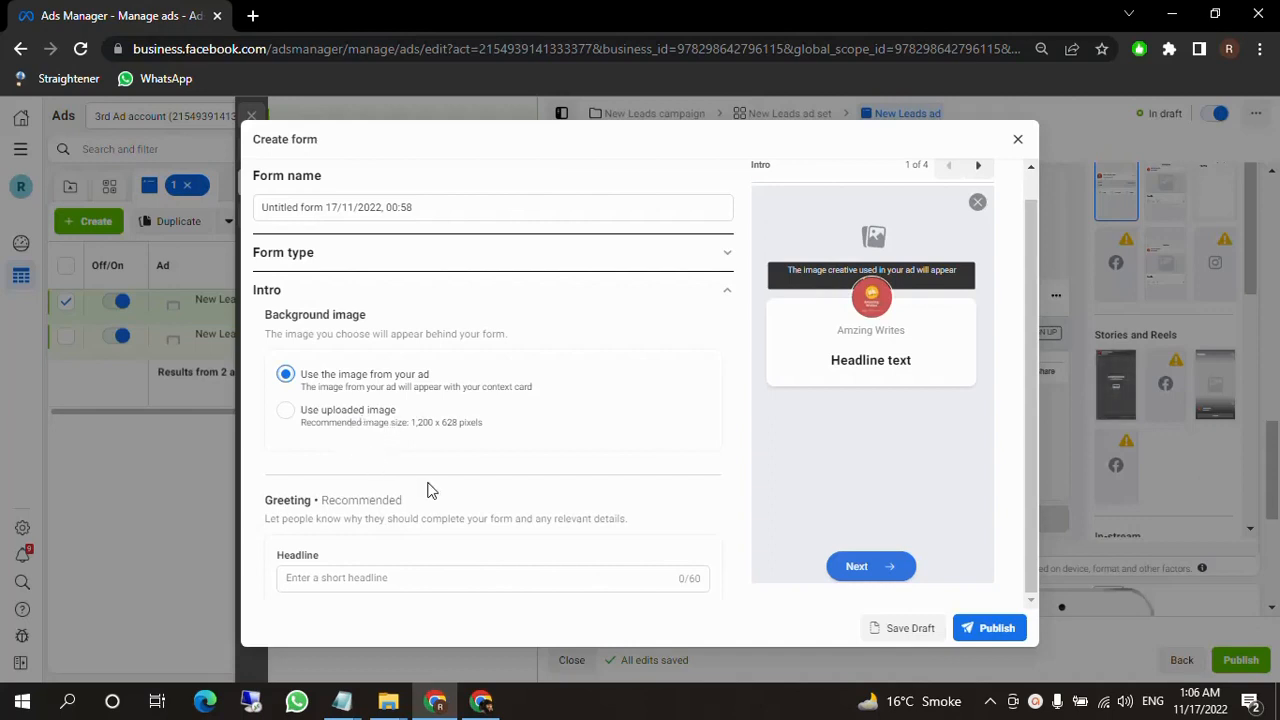
{"action": "left_click", "coordinate": [286, 411]}
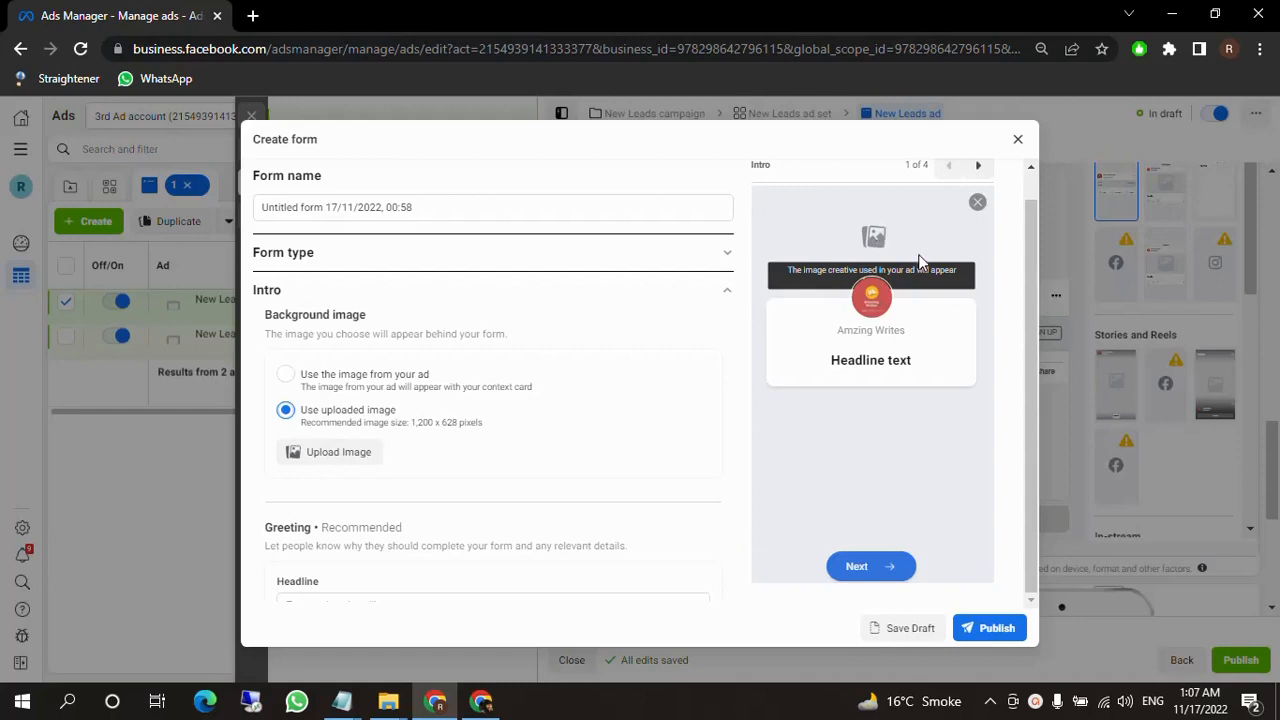
{"action": "scroll", "coordinate": [503, 422], "scroll_direction": "down", "scroll_amount": 1}
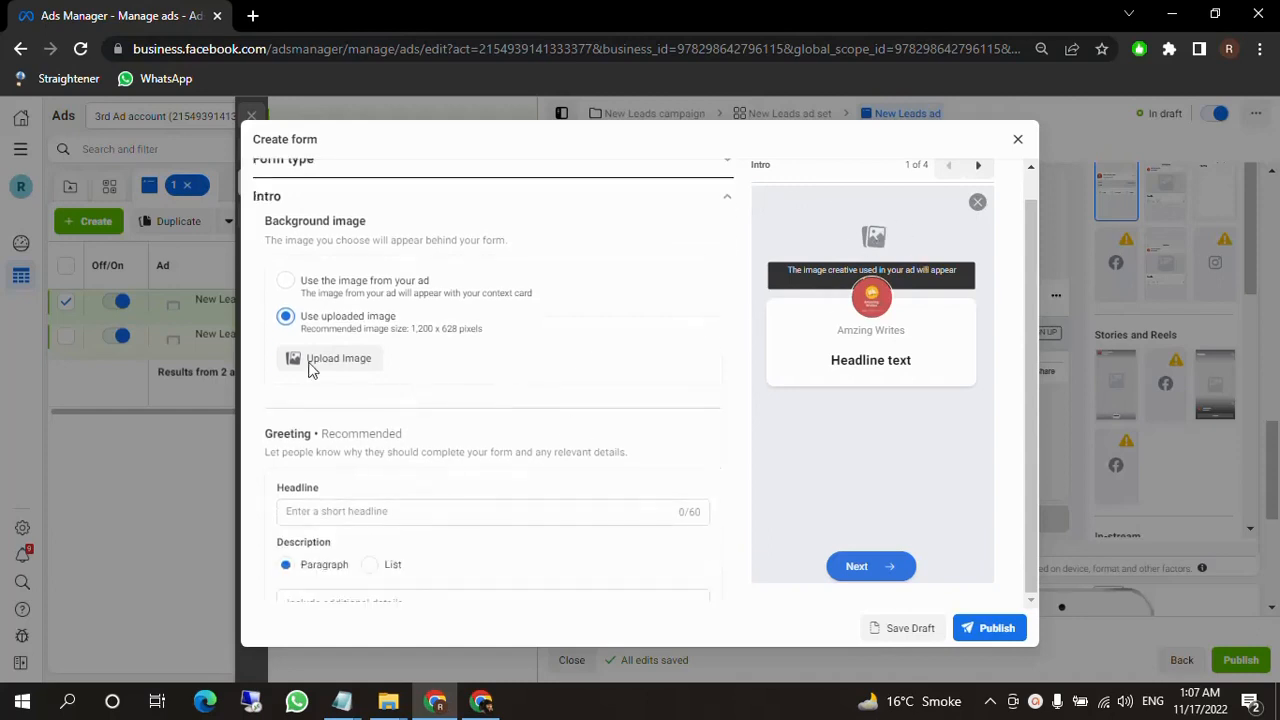
{"action": "left_click", "coordinate": [285, 281]}
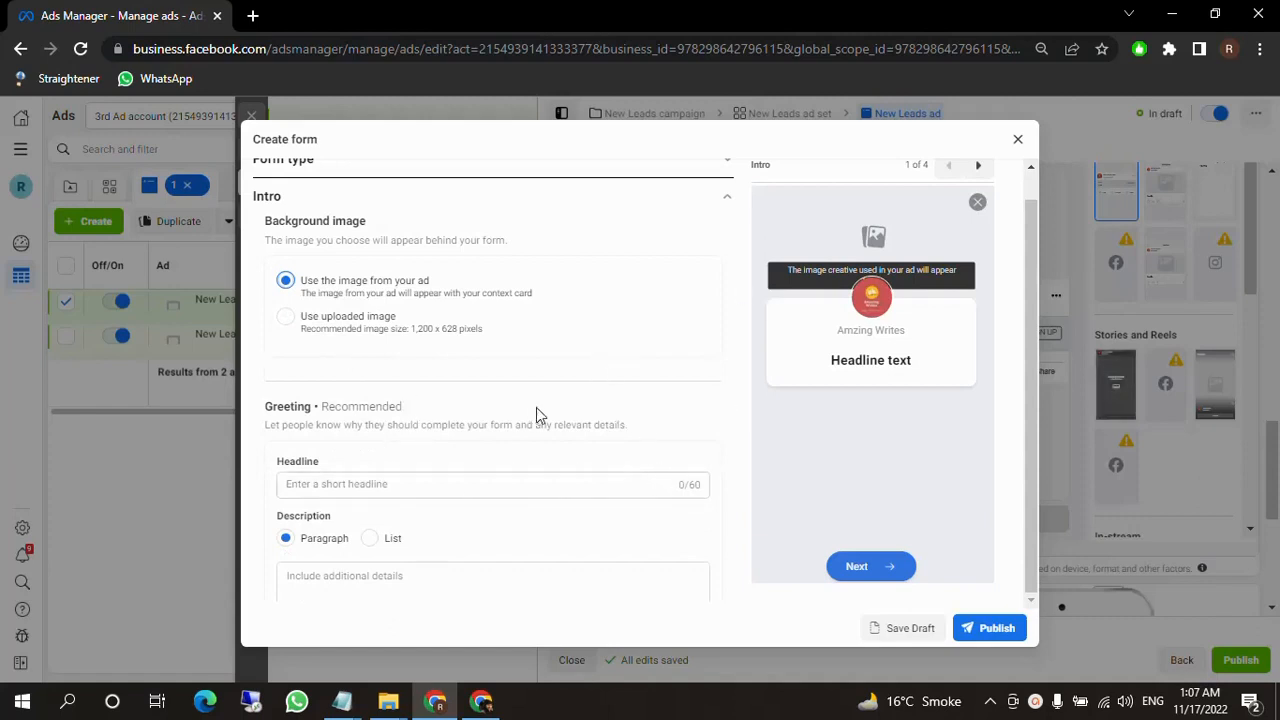
Examine the intro's greeting headline and description fields and where the headline appears in the form preview.
{"action": "scroll", "coordinate": [417, 381], "scroll_direction": "down", "scroll_amount": 1}
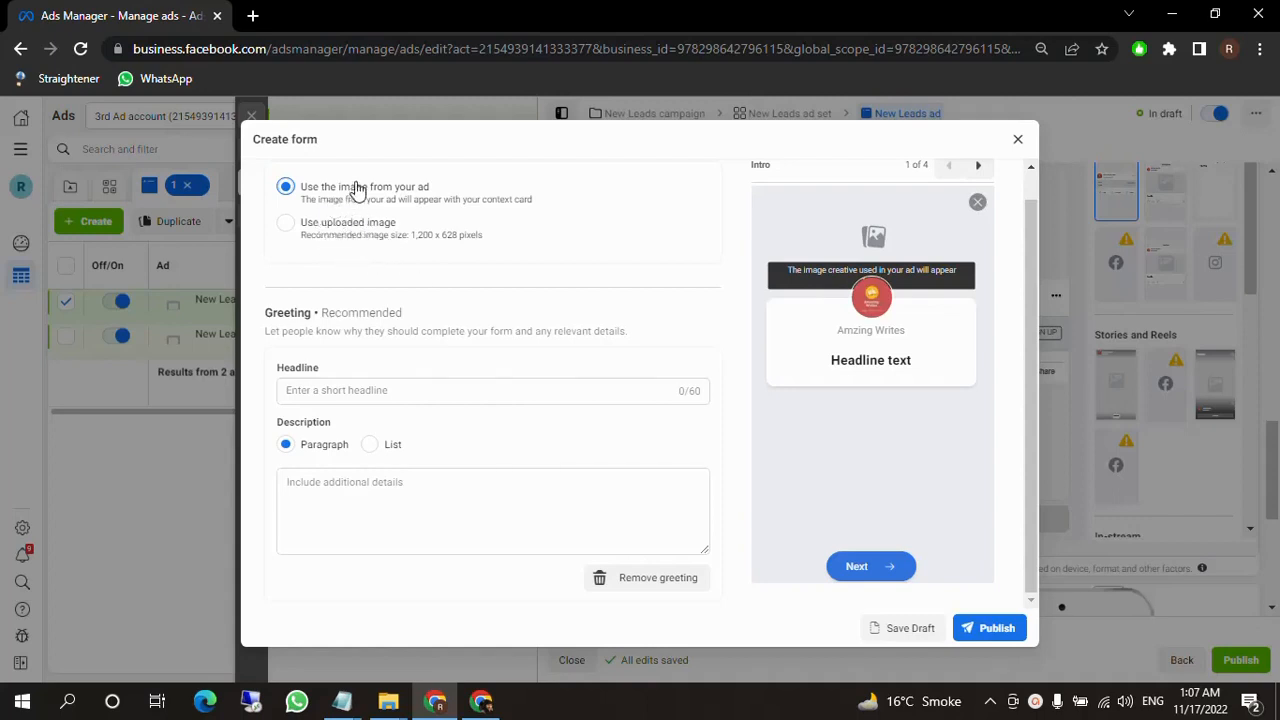
{"action": "scroll", "coordinate": [385, 362], "scroll_direction": "down", "scroll_amount": 1}
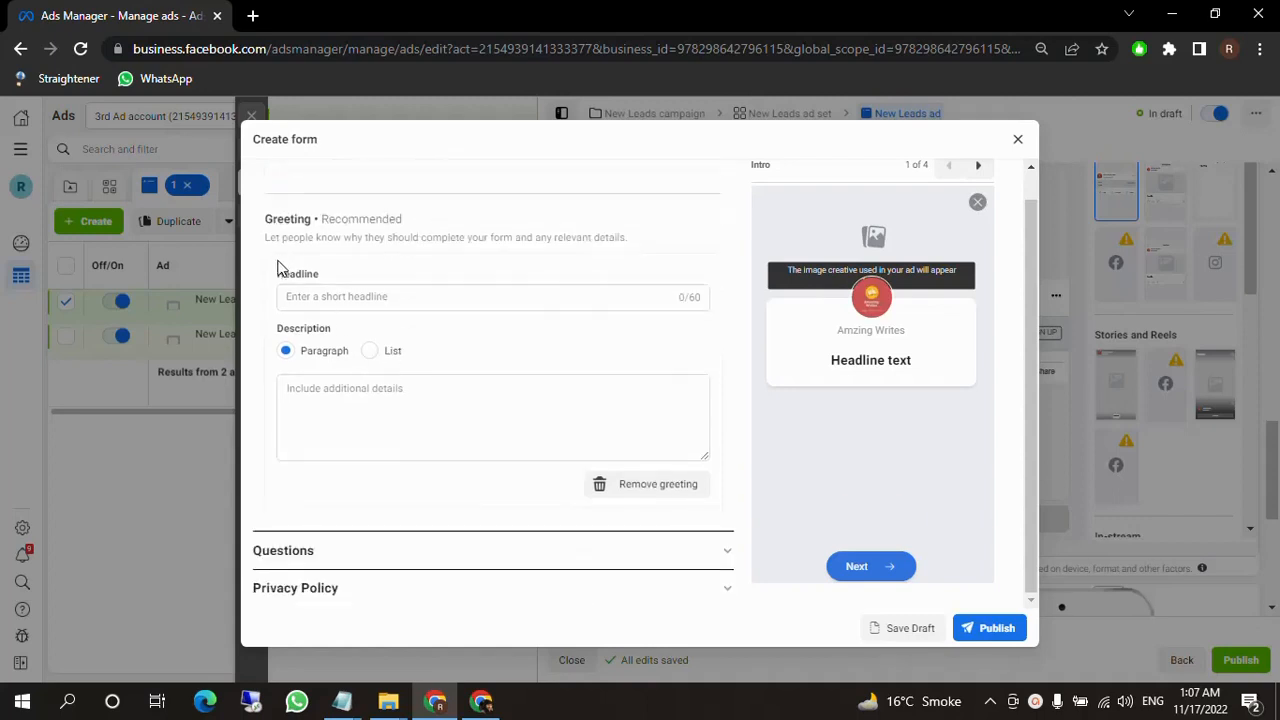
{"action": "left_click_drag", "start_coordinate": [278, 264], "coordinate": [346, 277]}
{"action": "left_click_drag", "start_coordinate": [828, 361], "coordinate": [926, 357]}
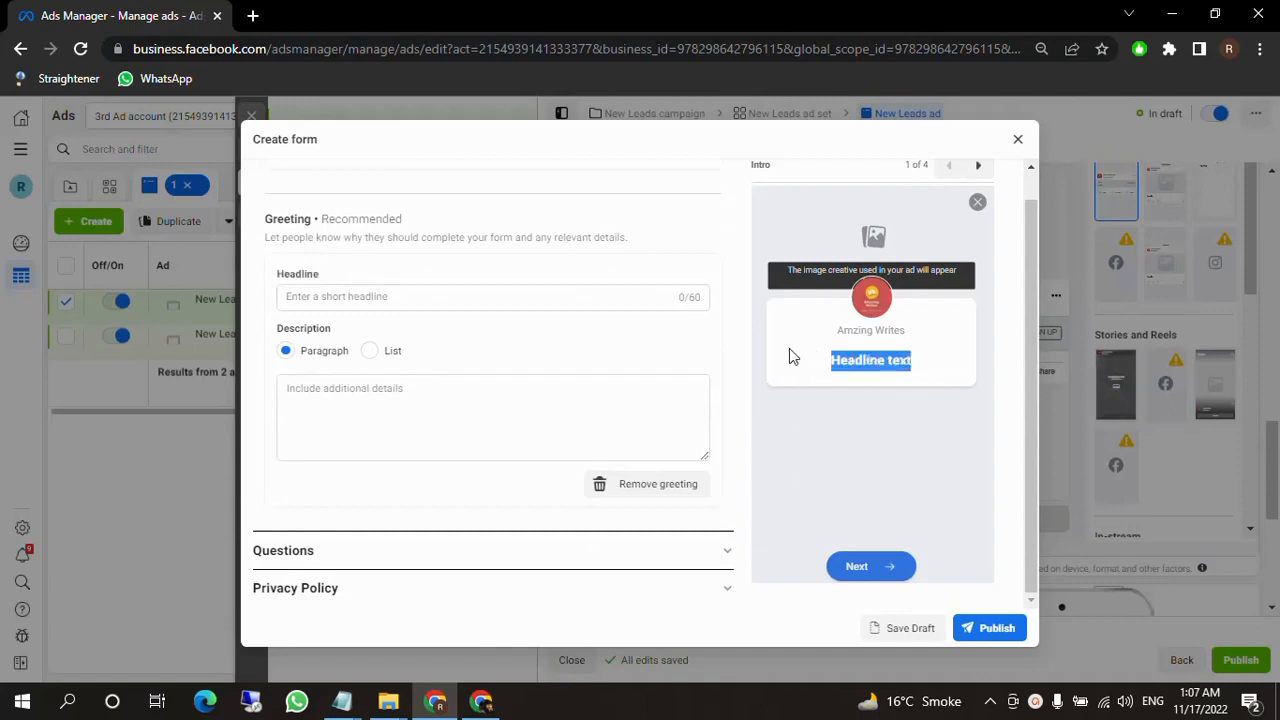
Set the intro greeting's headline to "Grow Your Sales With Us".
{"action": "left_click_drag", "start_coordinate": [830, 330], "coordinate": [932, 316]}
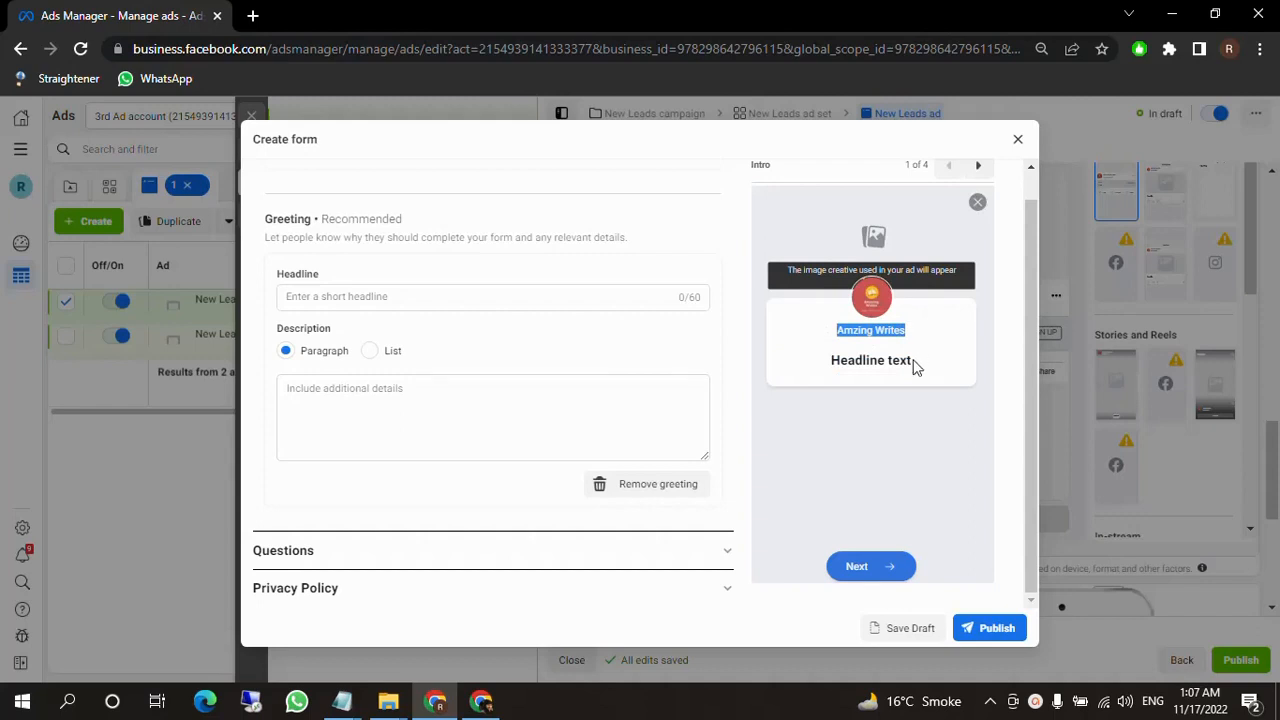
{"action": "left_click_drag", "start_coordinate": [826, 362], "coordinate": [920, 368]}
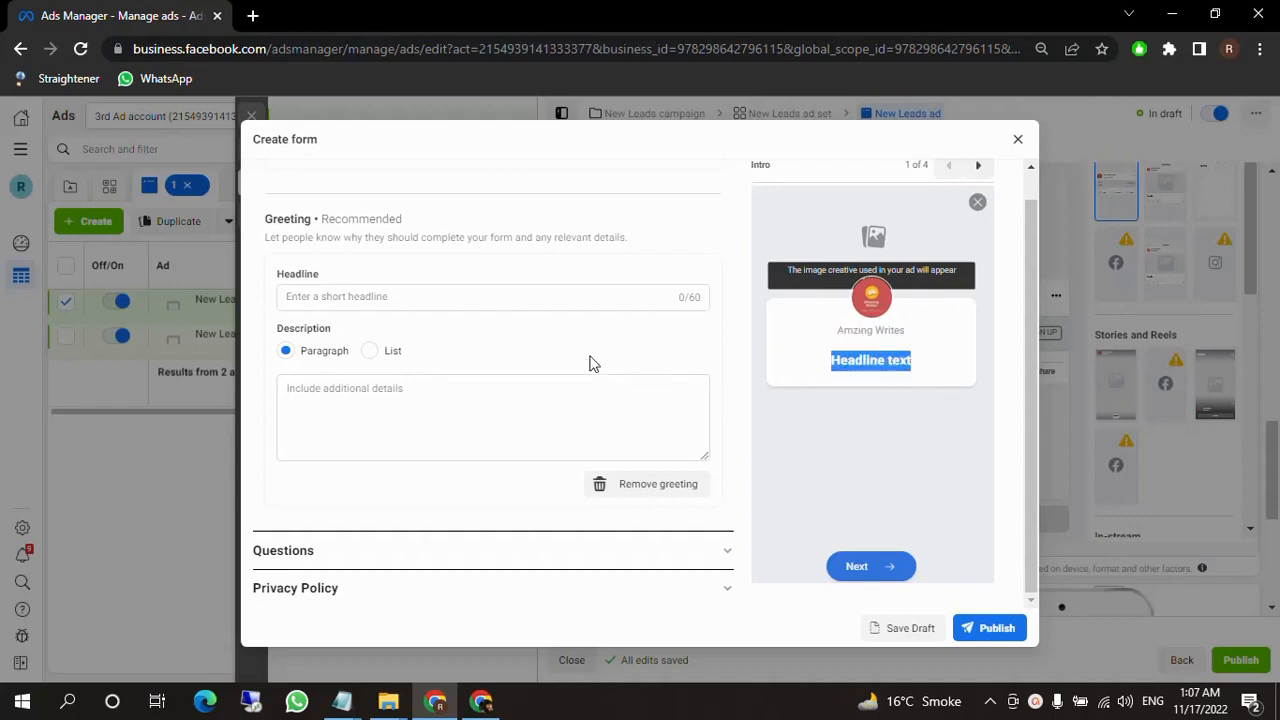
{"action": "left_click", "coordinate": [412, 300]}
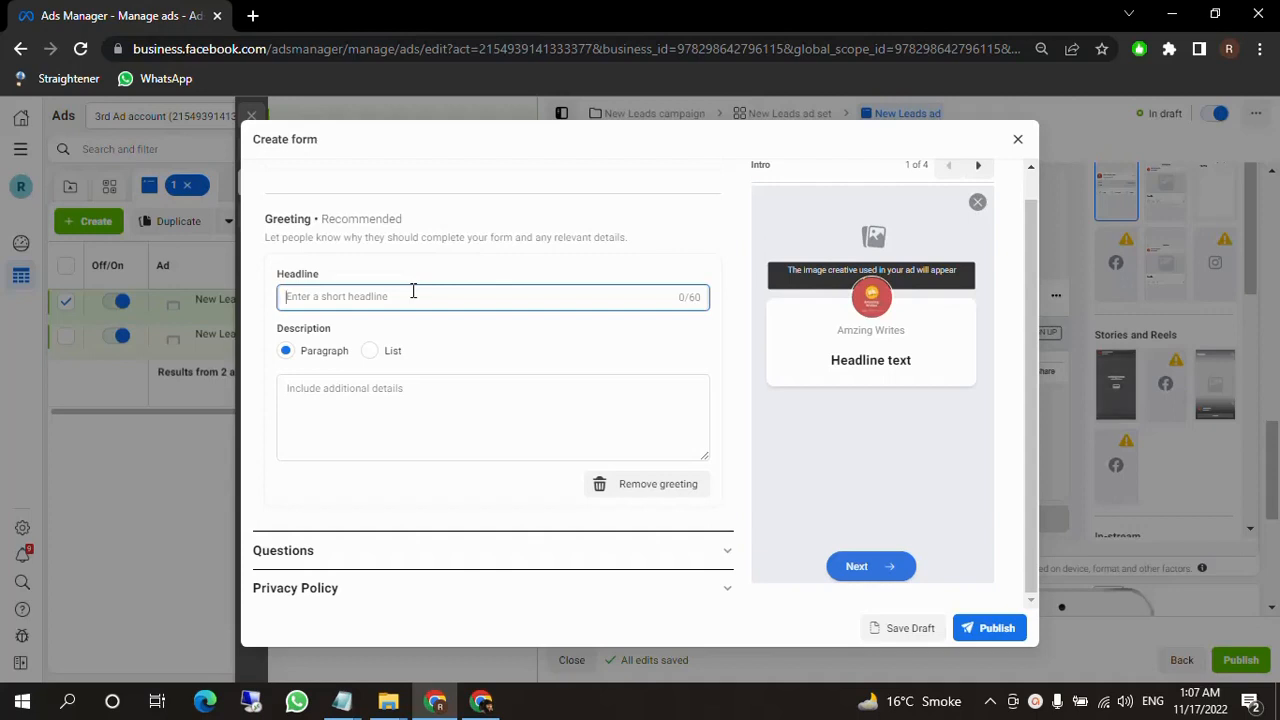
{"action": "type", "text": "Grow"}
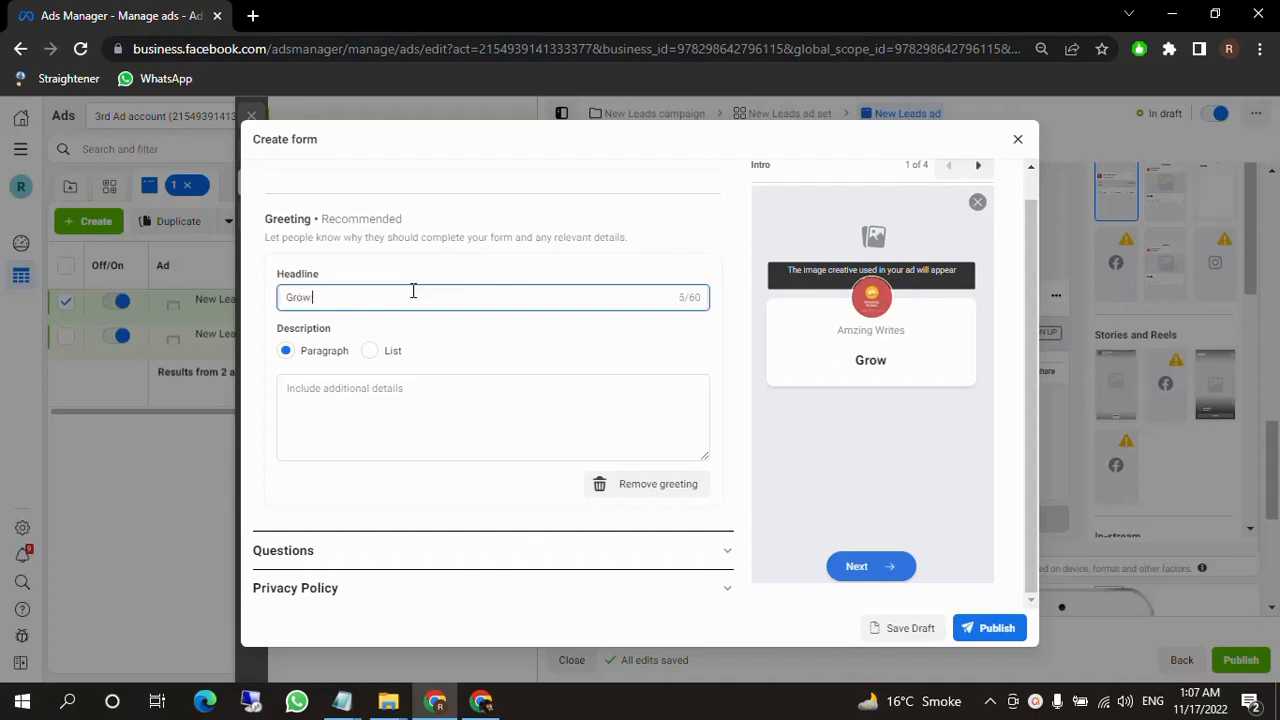
{"action": "type", "text": " Your Slae"}
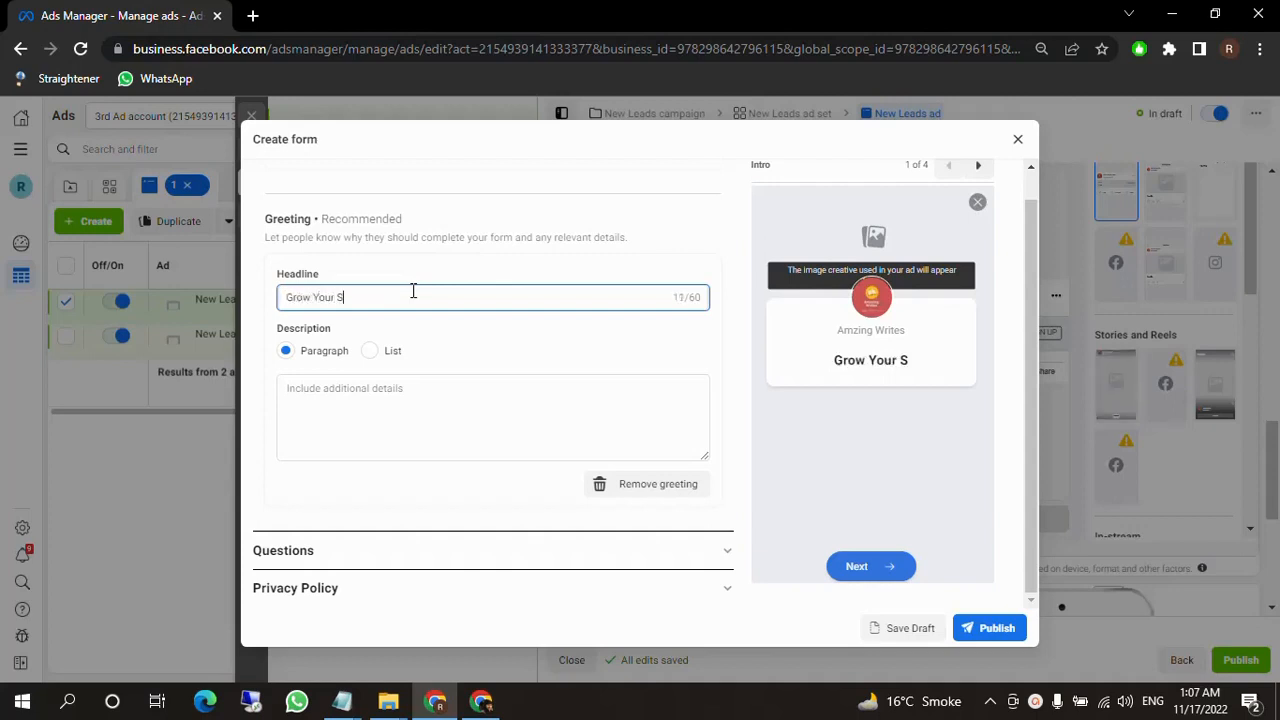
{"action": "key", "text": "BackSpace"}
{"action": "key", "text": "BackSpace"}
{"action": "key", "text": "BackSpace"}
{"action": "type", "text": "ales Wi"}
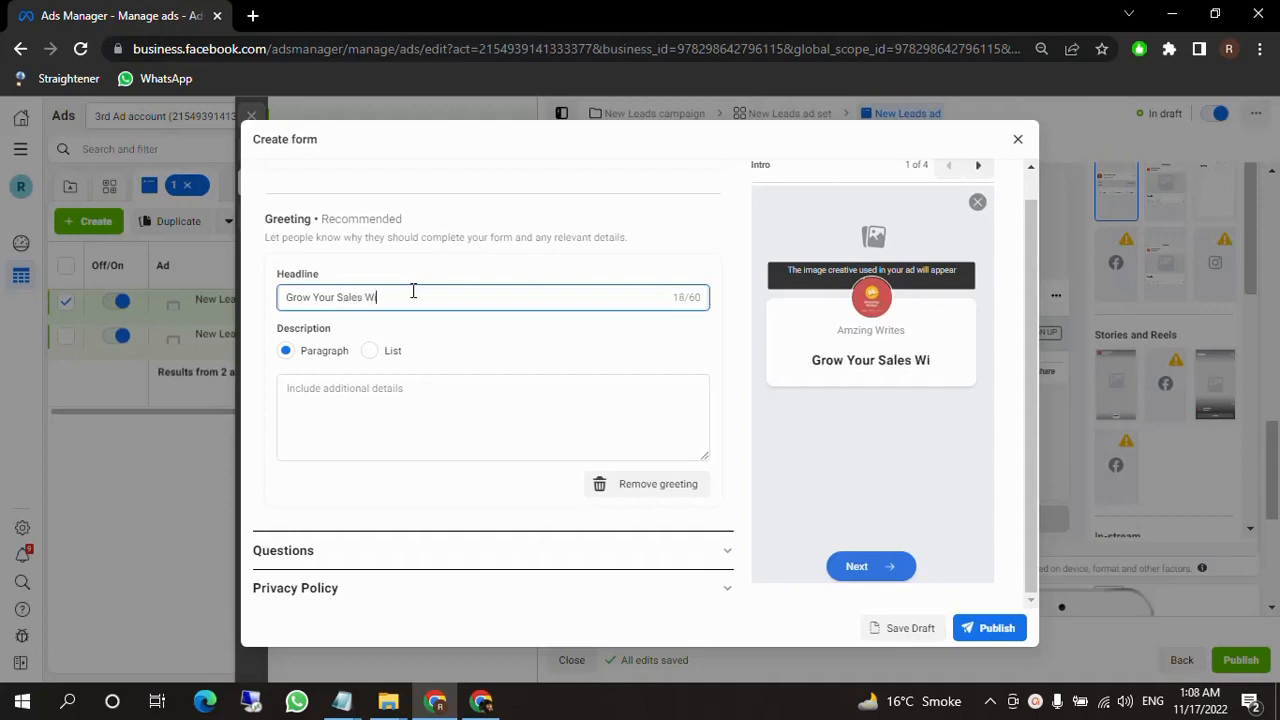
{"action": "type", "text": "th Us"}
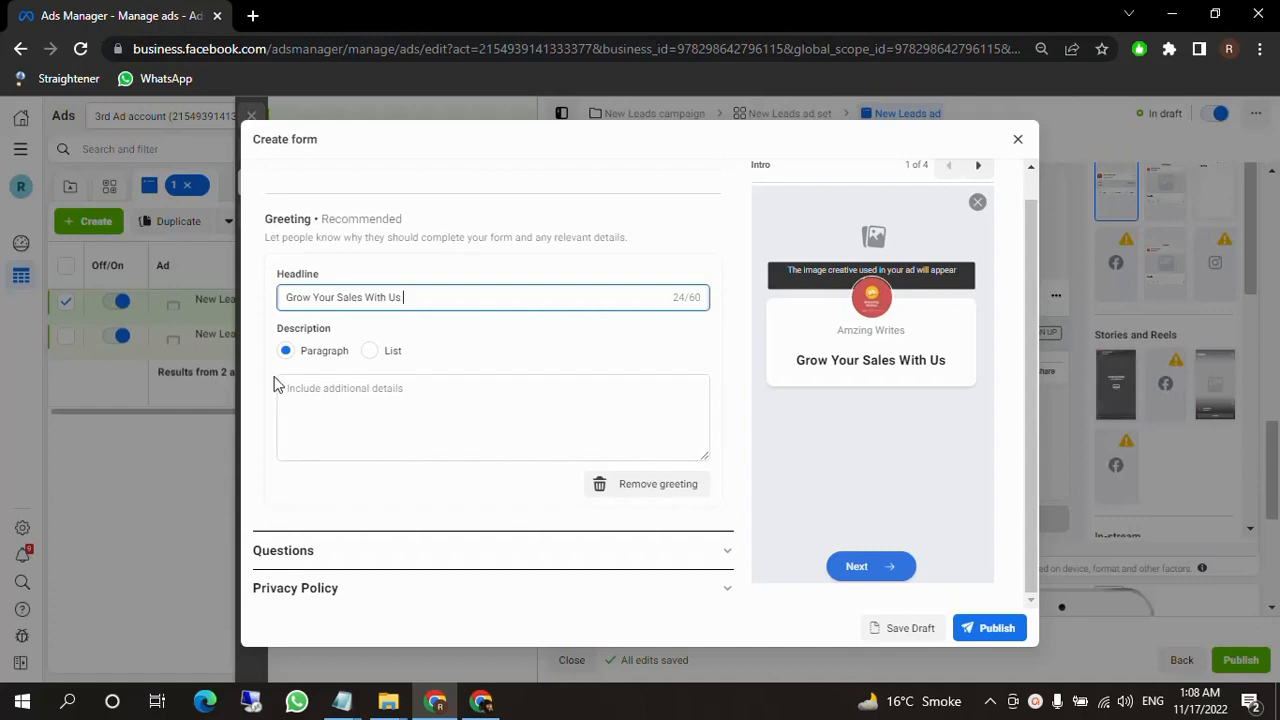
Open the form's Questions section and add Phone number from the contact fields to the prefill questions.
{"action": "left_click", "coordinate": [428, 432]}
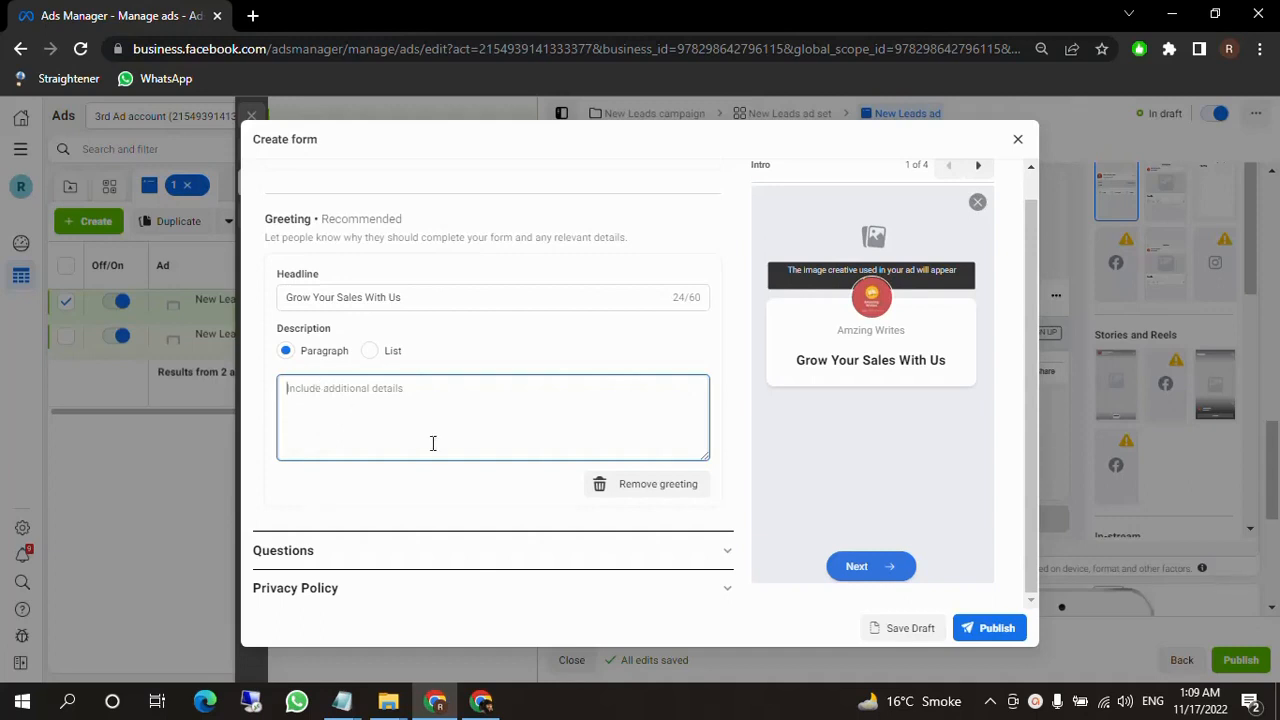
{"action": "scroll", "coordinate": [409, 483], "scroll_direction": "down", "scroll_amount": 1}
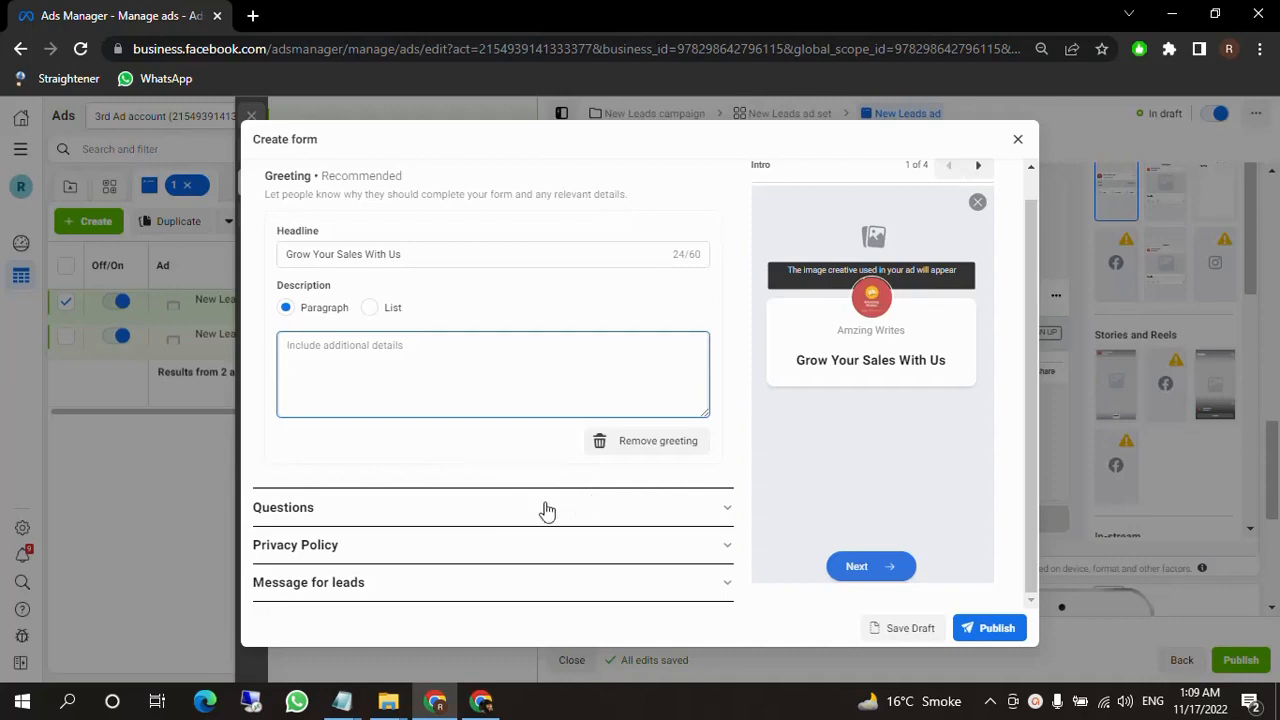
{"action": "left_click", "coordinate": [455, 508]}
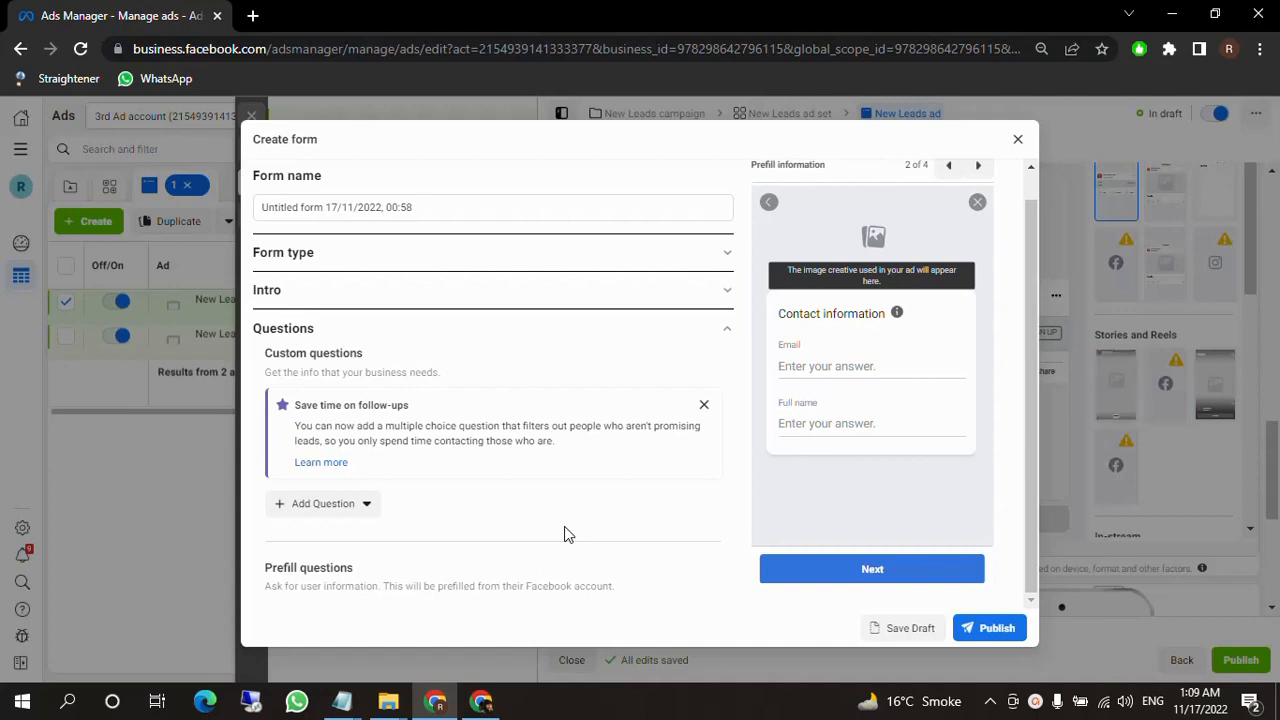
{"action": "scroll", "coordinate": [549, 506], "scroll_direction": "down", "scroll_amount": 3}
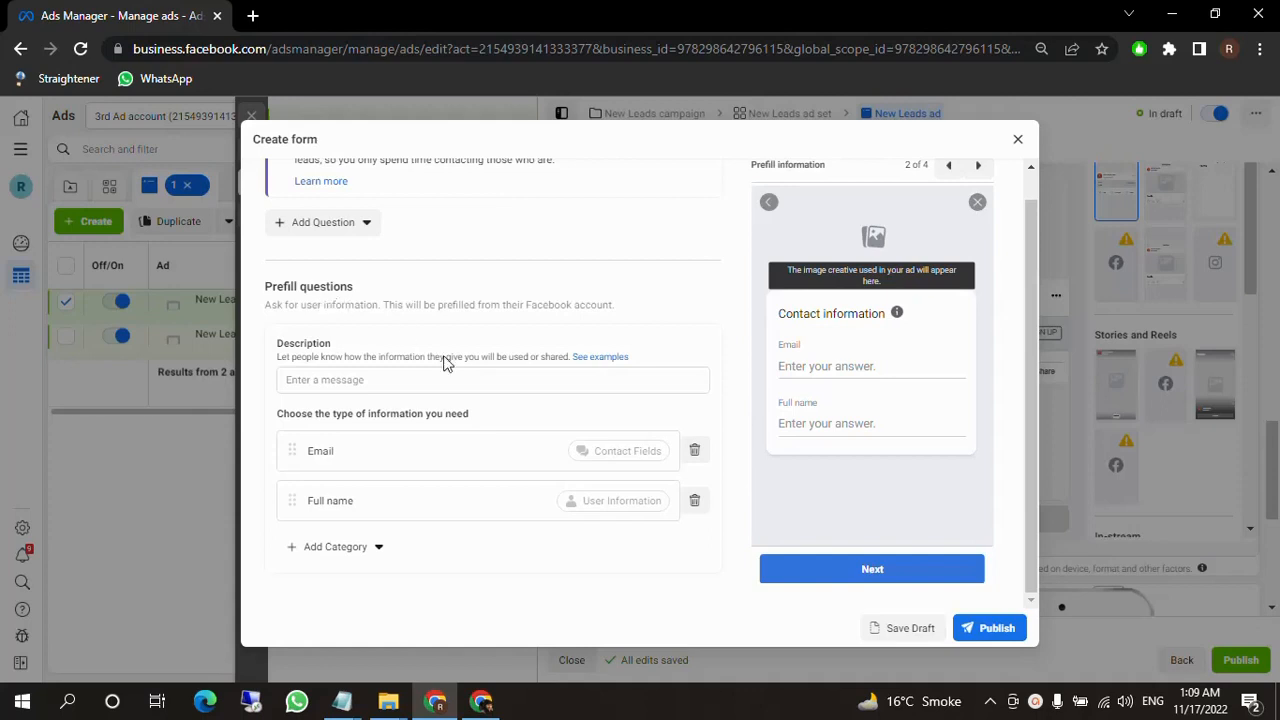
{"action": "scroll", "coordinate": [449, 480], "scroll_direction": "down", "scroll_amount": 1}
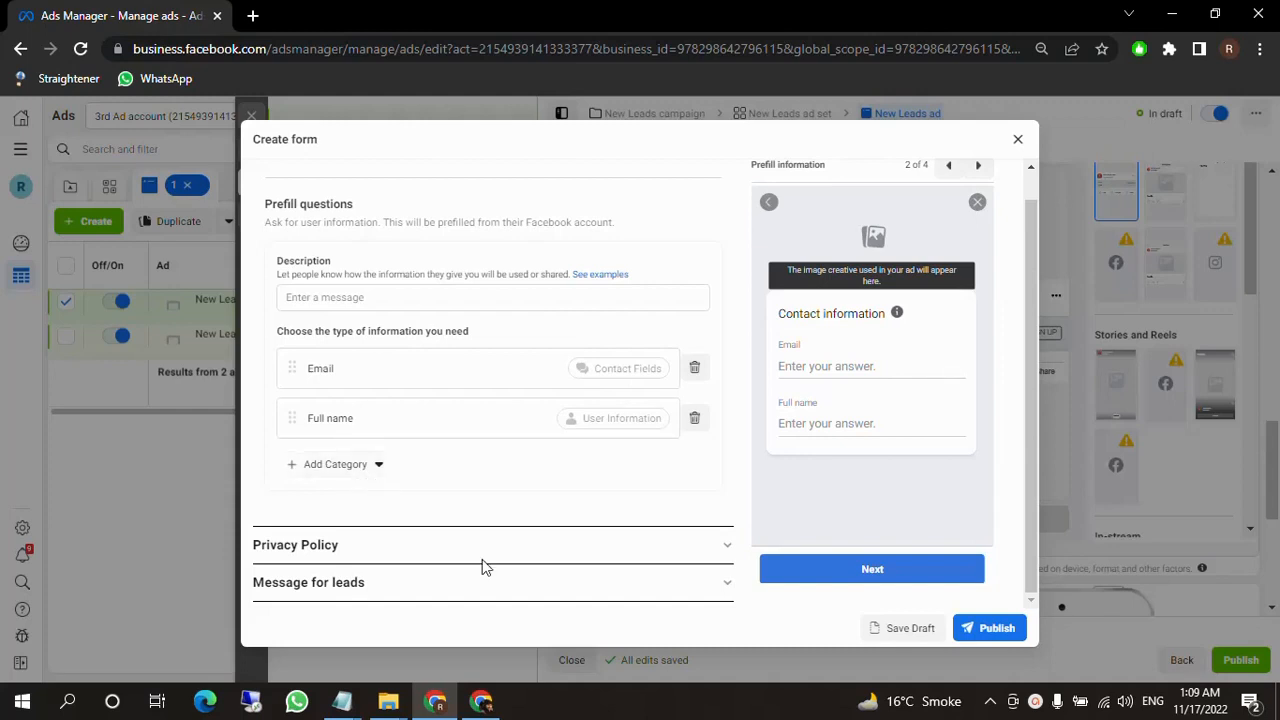
{"action": "left_click", "coordinate": [362, 468]}
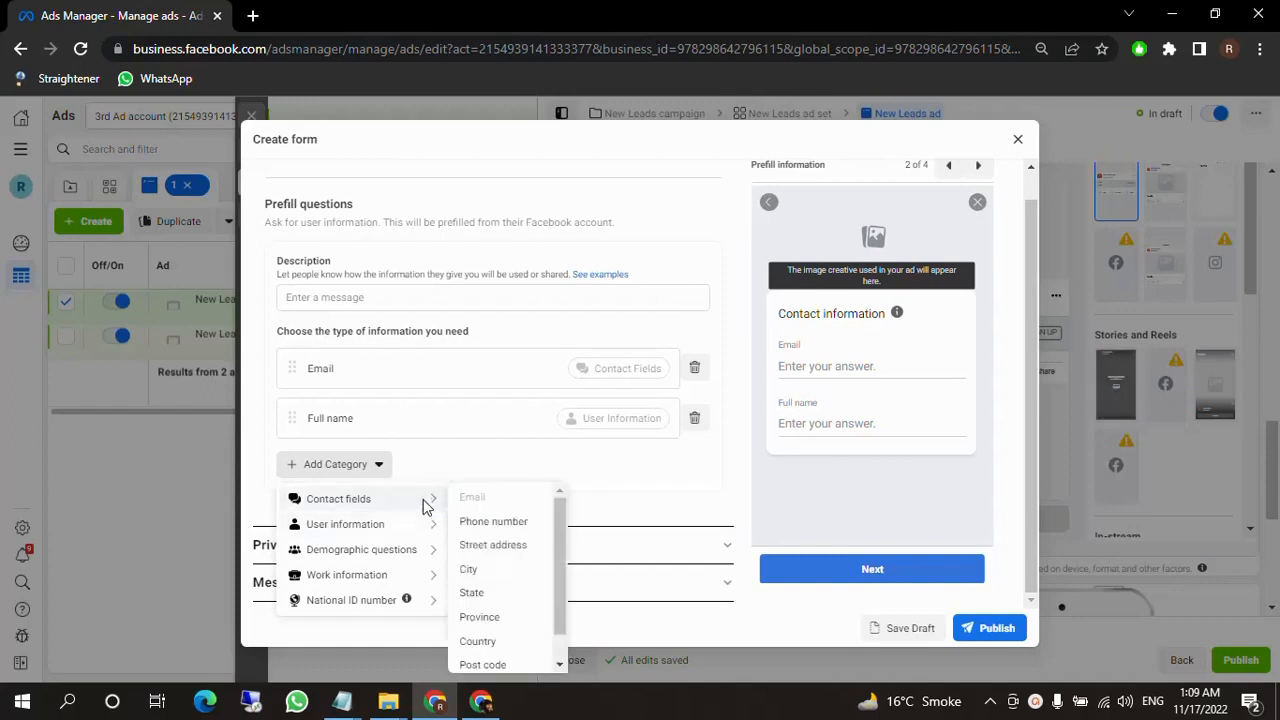
{"action": "mouse_move", "coordinate": [414, 505]}
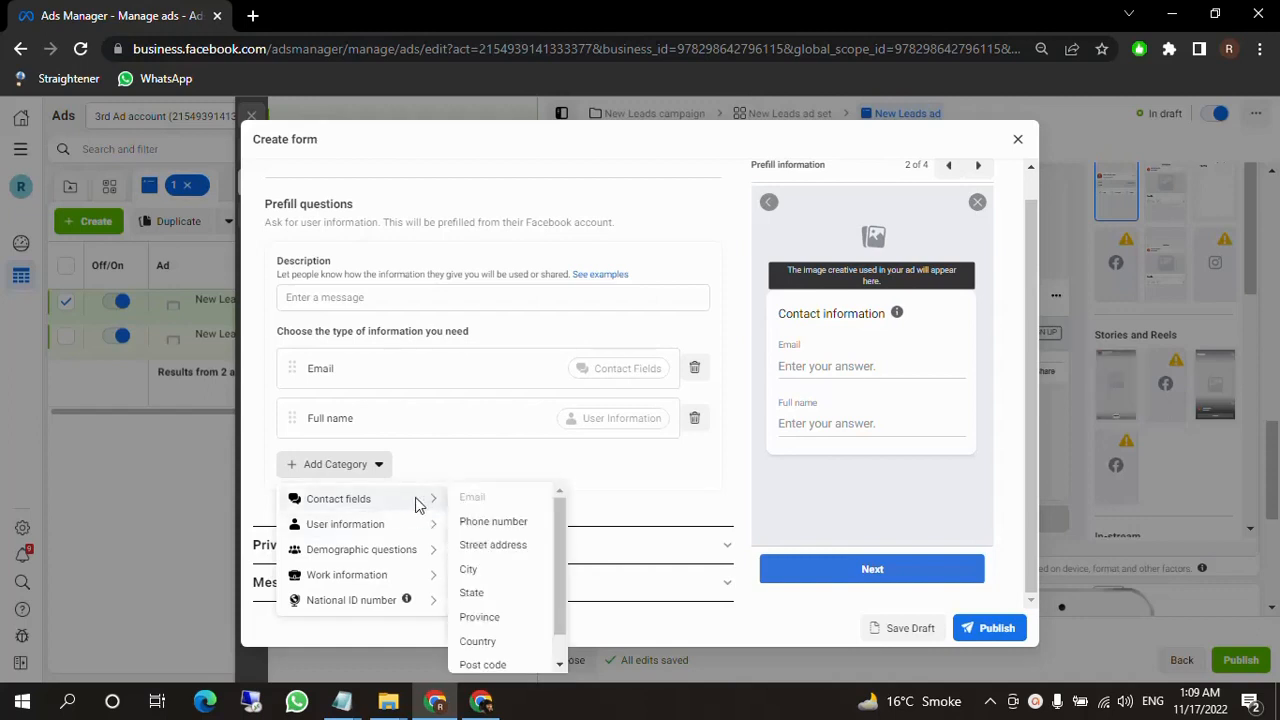
{"action": "left_click", "coordinate": [497, 522]}
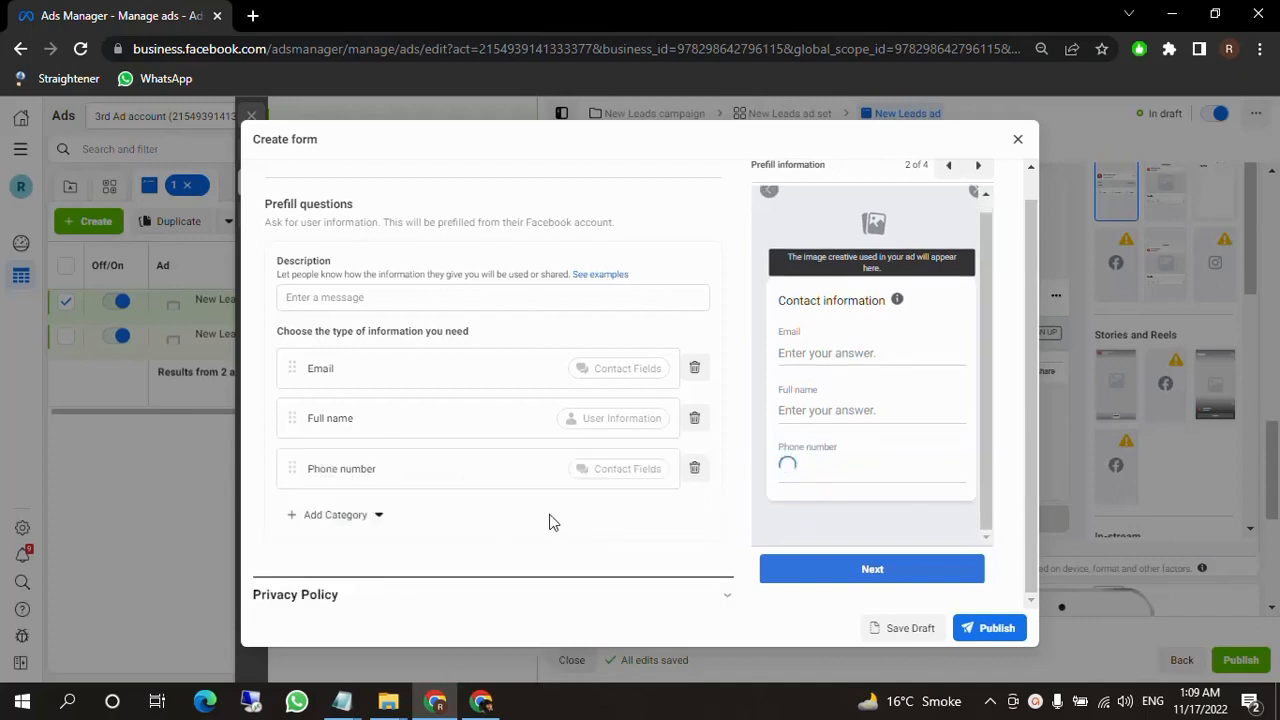
Examine the prefill categories available to add: contact fields, user information, demographic questions, work information and national ID number.
{"action": "left_click", "coordinate": [365, 518]}
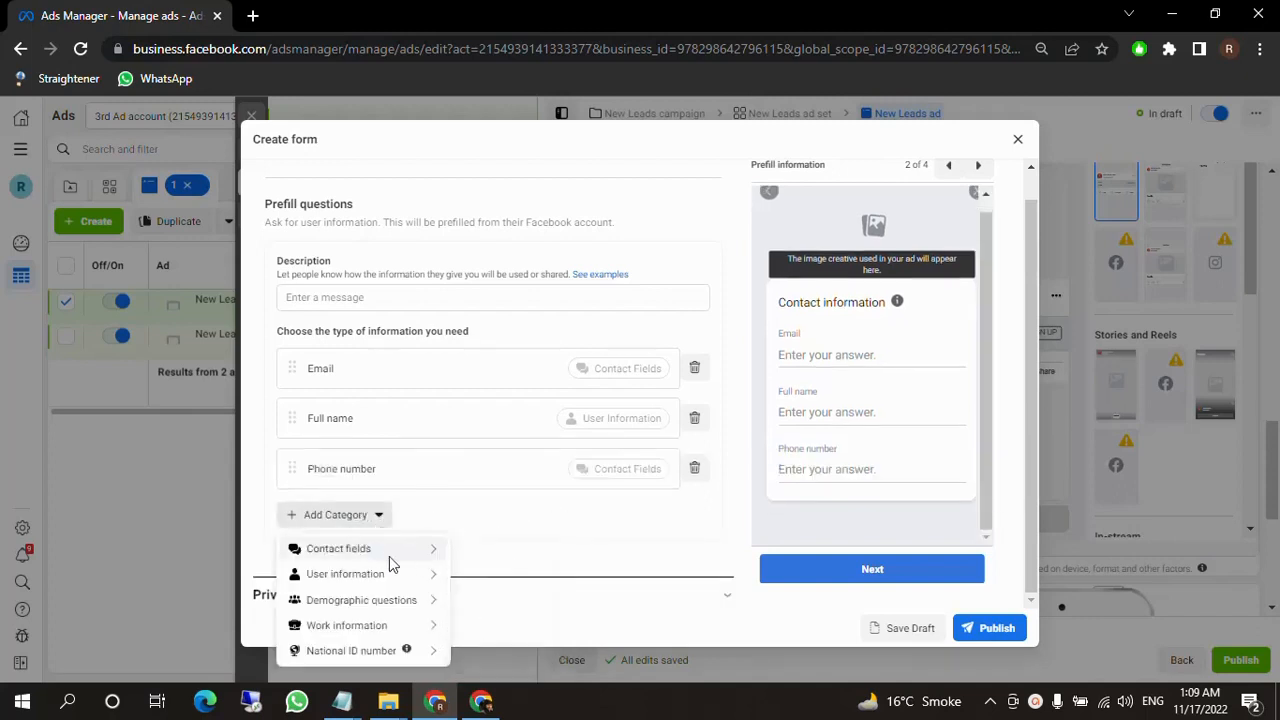
{"action": "mouse_move", "coordinate": [392, 550]}
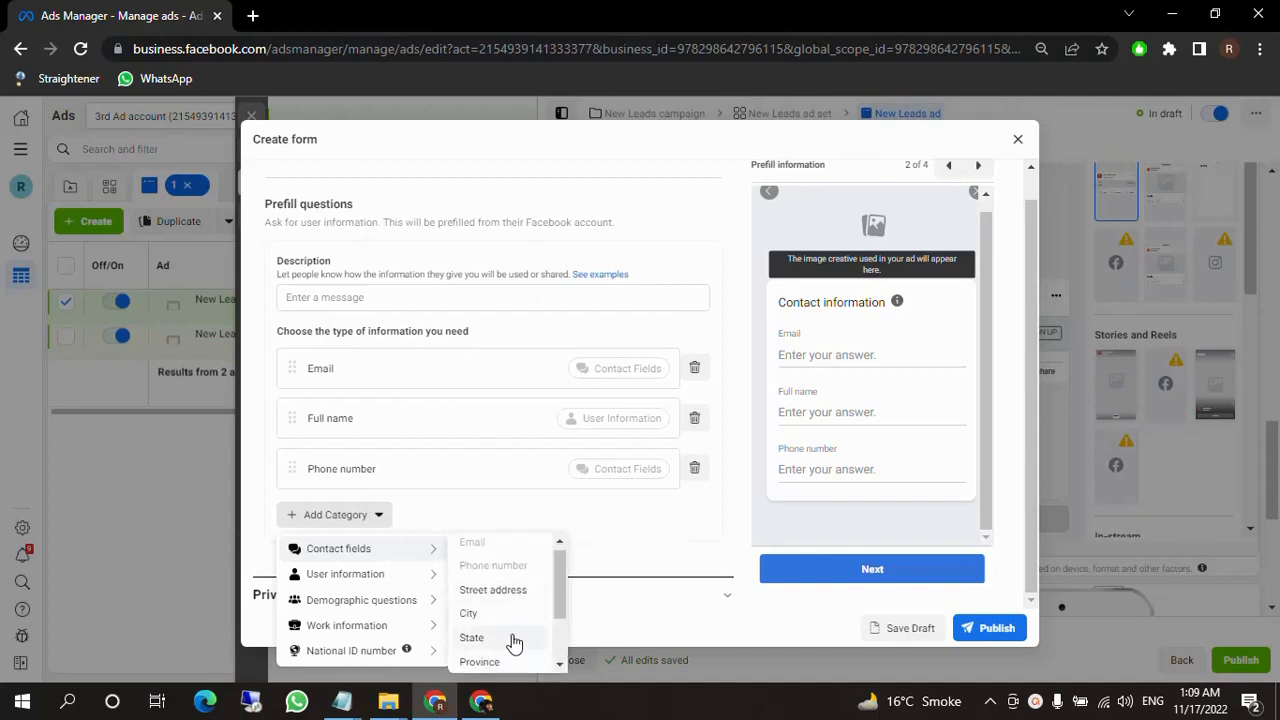
{"action": "scroll", "coordinate": [505, 625], "scroll_direction": "down", "scroll_amount": 1}
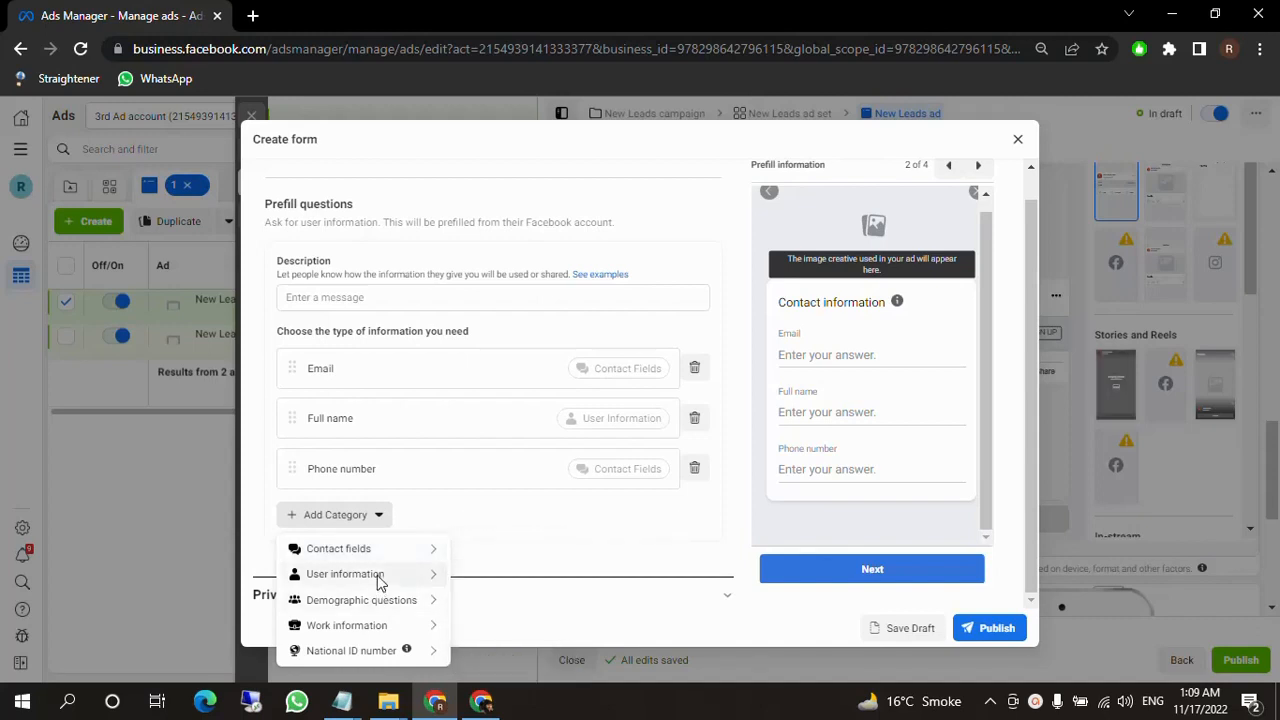
{"action": "mouse_move", "coordinate": [379, 580]}
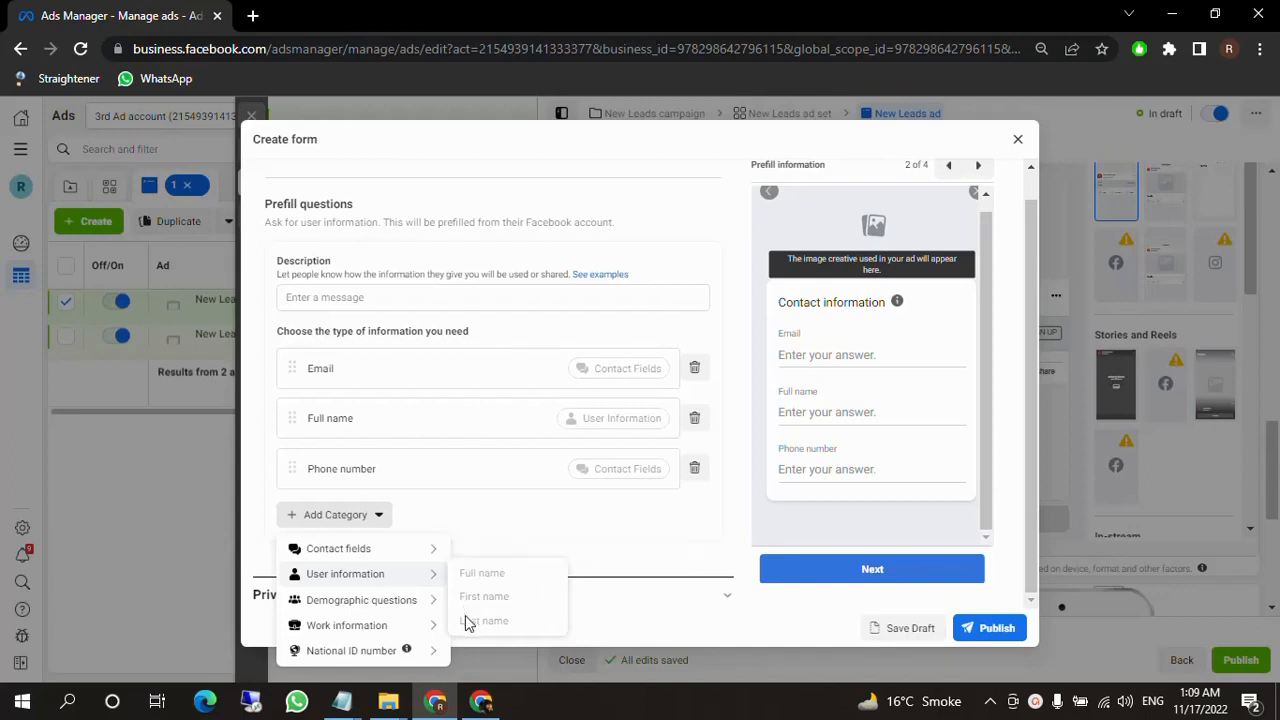
{"action": "mouse_move", "coordinate": [409, 606]}
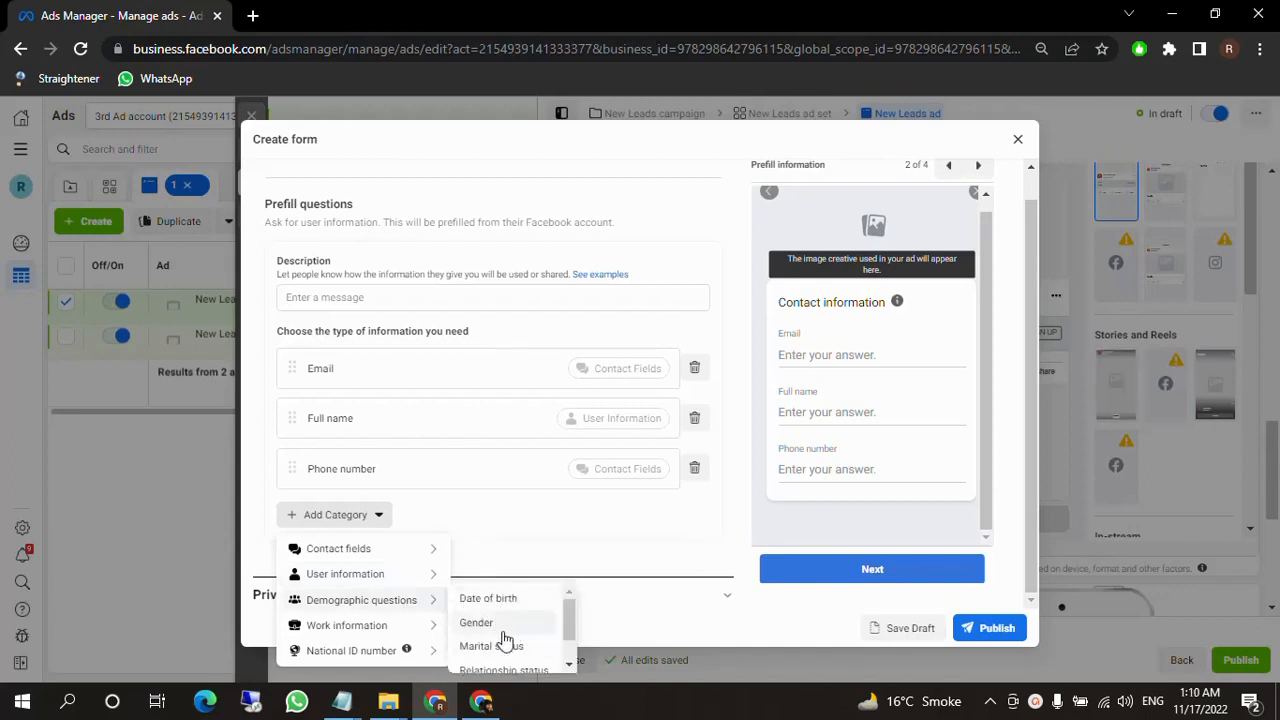
{"action": "scroll", "coordinate": [505, 640], "scroll_direction": "down", "scroll_amount": 1}
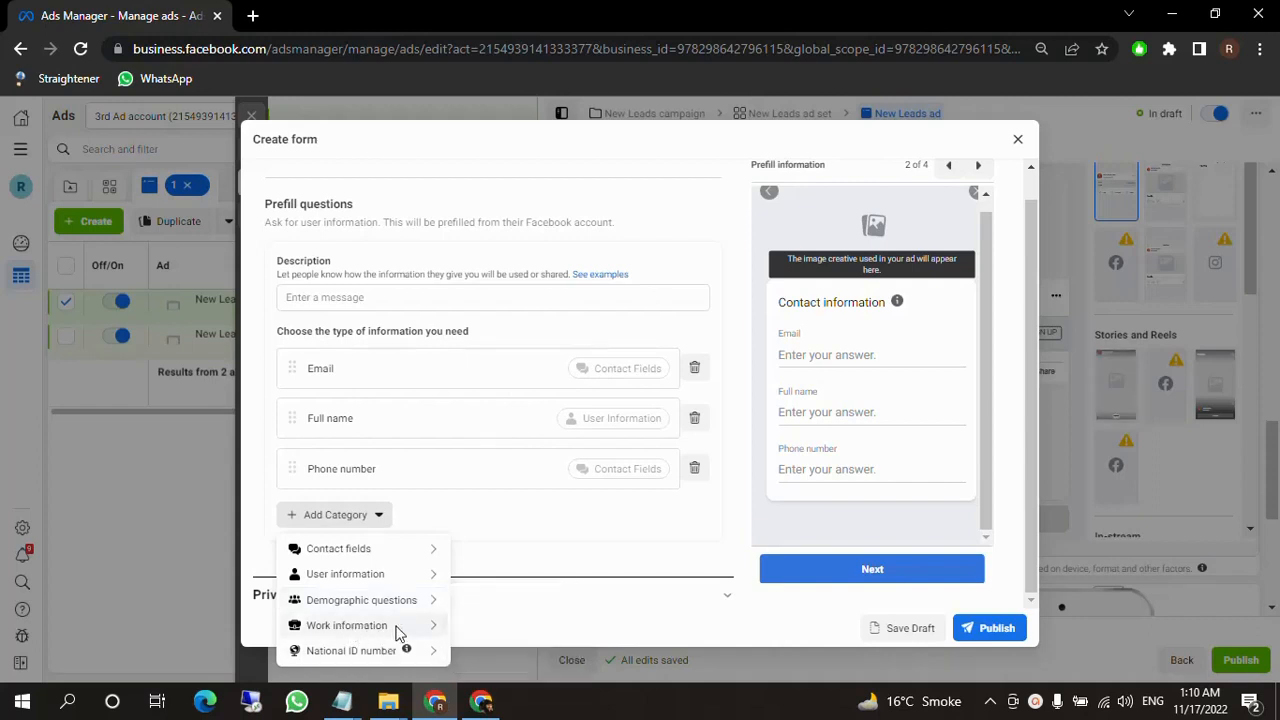
{"action": "mouse_move", "coordinate": [398, 633]}
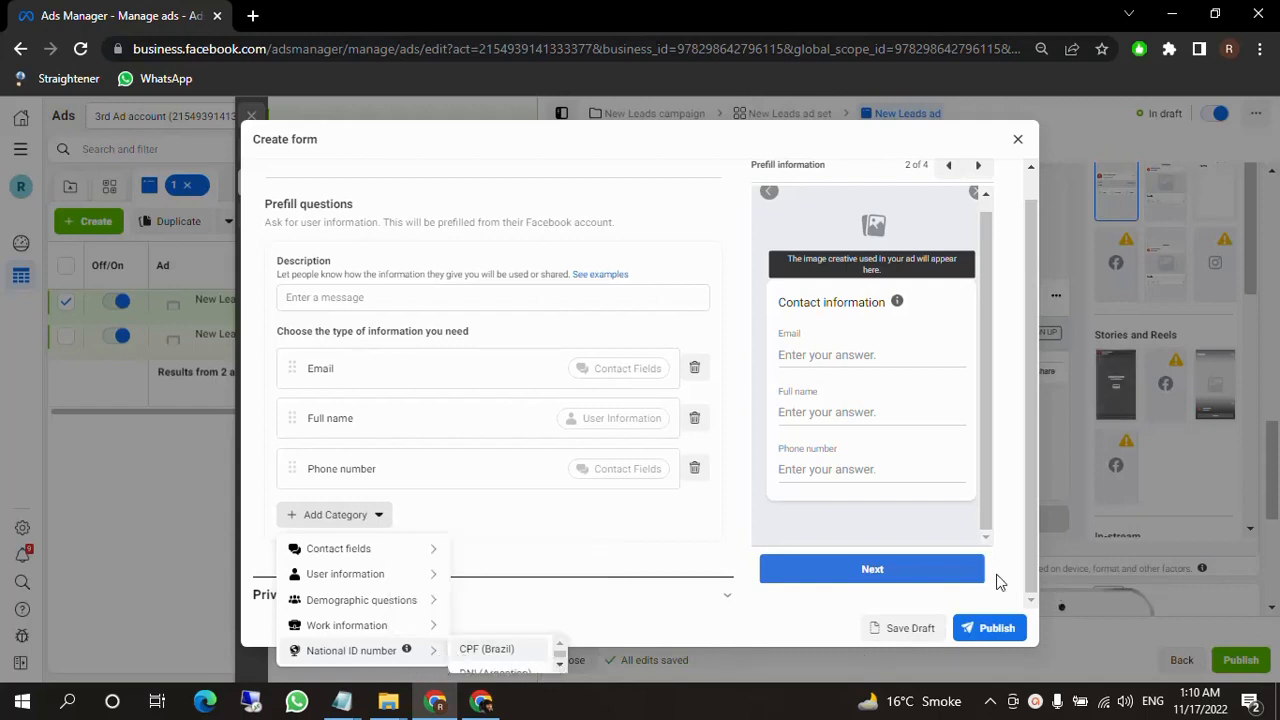
{"action": "scroll", "coordinate": [514, 657], "scroll_direction": "down", "scroll_amount": 3}
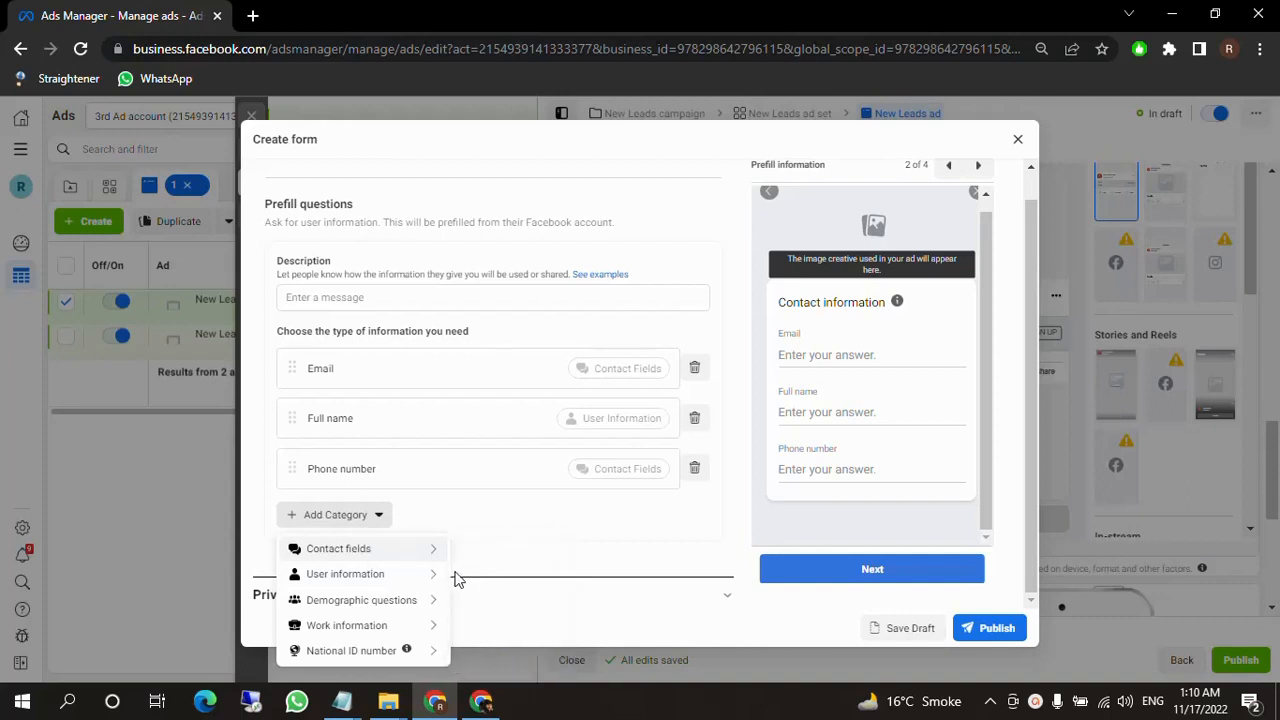
Add Street address from the contact fields to the prefill questions and open the form's Privacy Policy section.
{"action": "mouse_move", "coordinate": [440, 549]}
{"action": "left_click", "coordinate": [487, 601]}
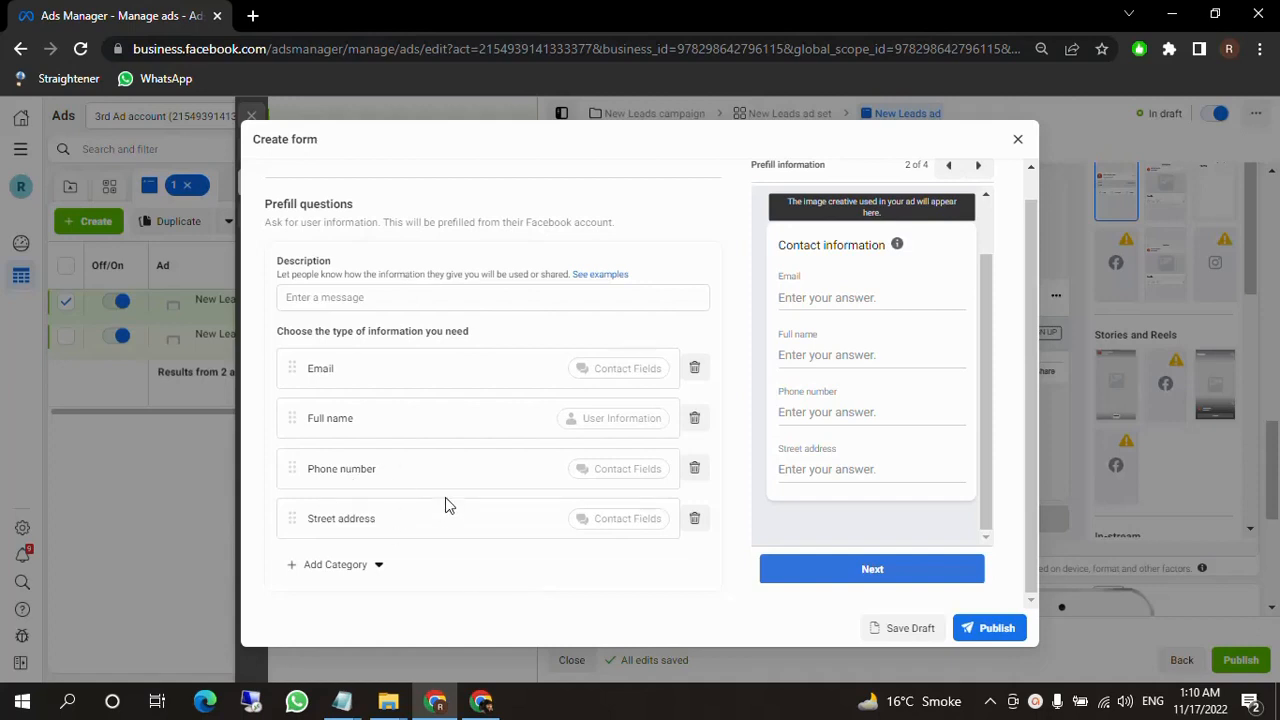
{"action": "scroll", "coordinate": [447, 505], "scroll_direction": "down", "scroll_amount": 1}
{"action": "left_click", "coordinate": [445, 551]}
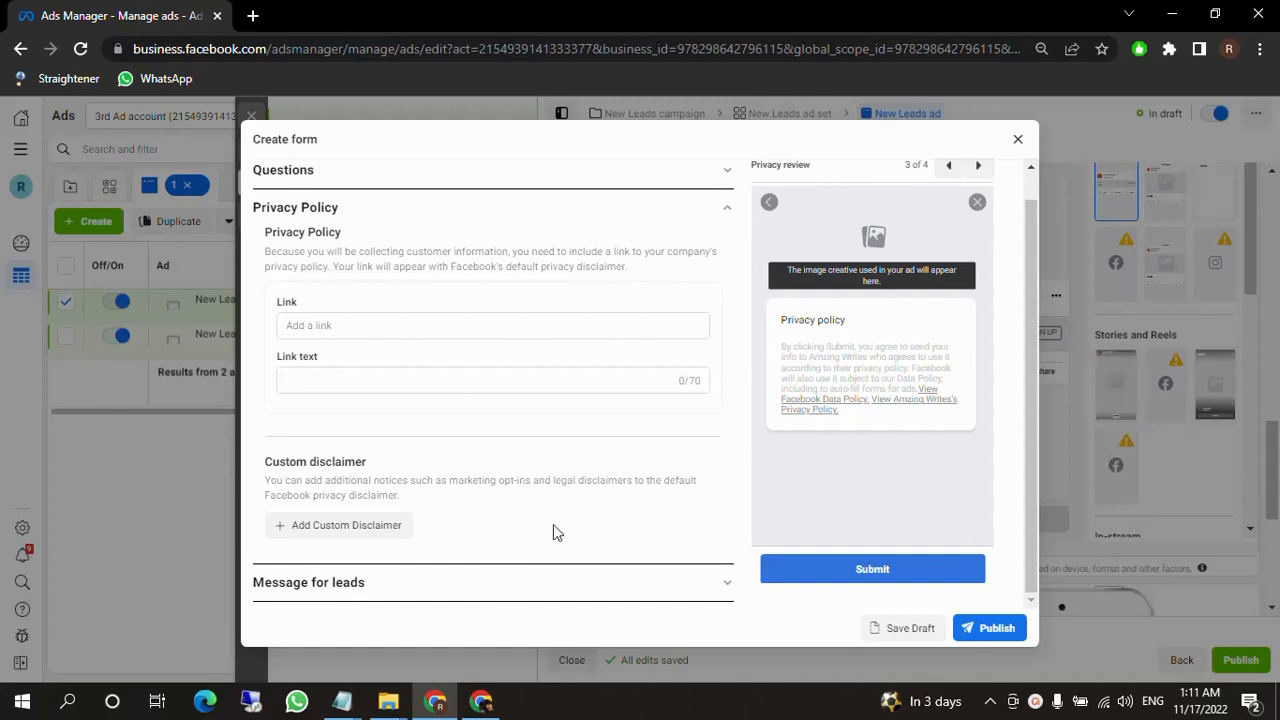
Search Google in a new browser tab for a privacy policy generator and open privacypolicygenerator.info.
{"action": "left_click", "coordinate": [256, 16]}
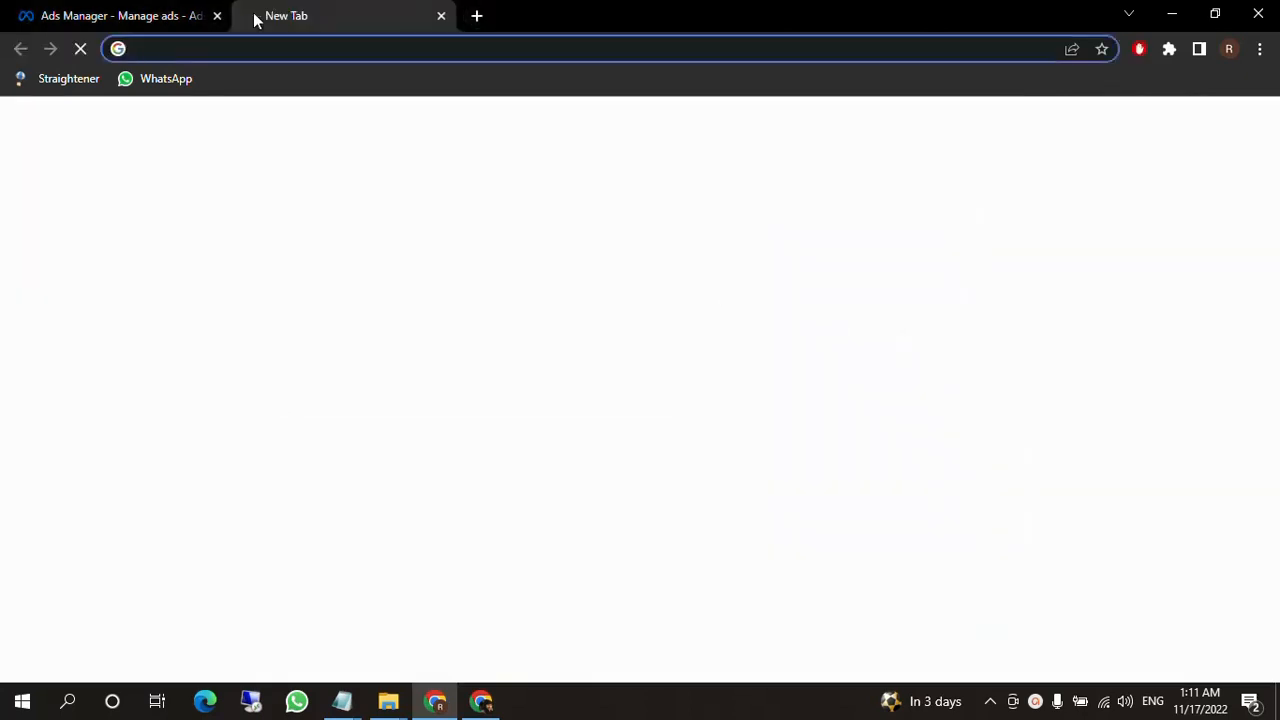
{"action": "type", "text": "pri"}
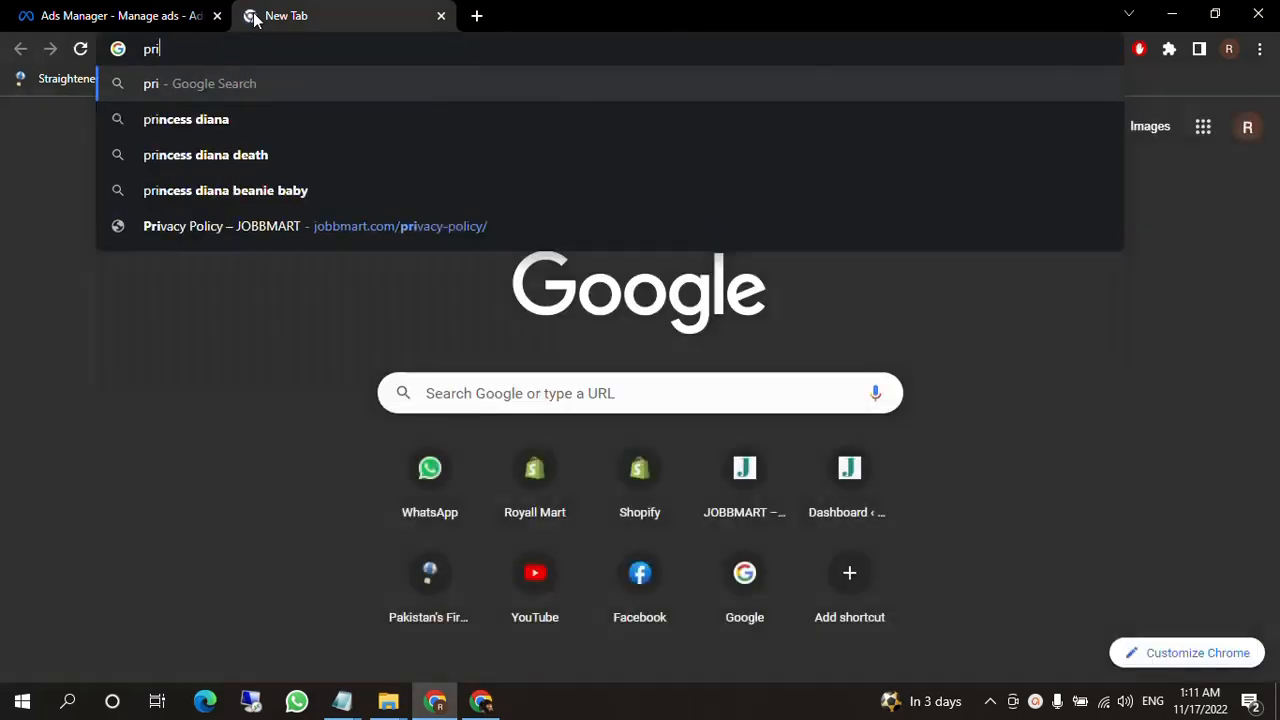
{"action": "type", "text": "vacy policy genrator"}
{"action": "key", "text": "Return"}
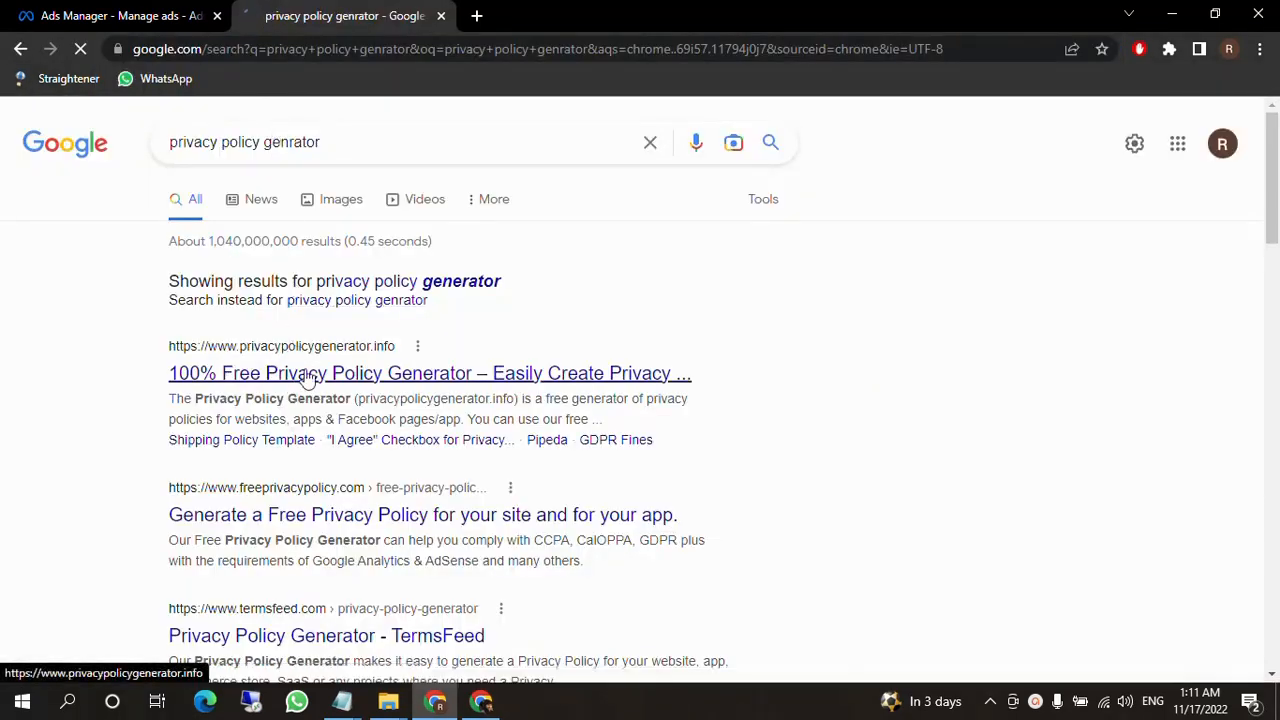
{"action": "left_click", "coordinate": [308, 376]}
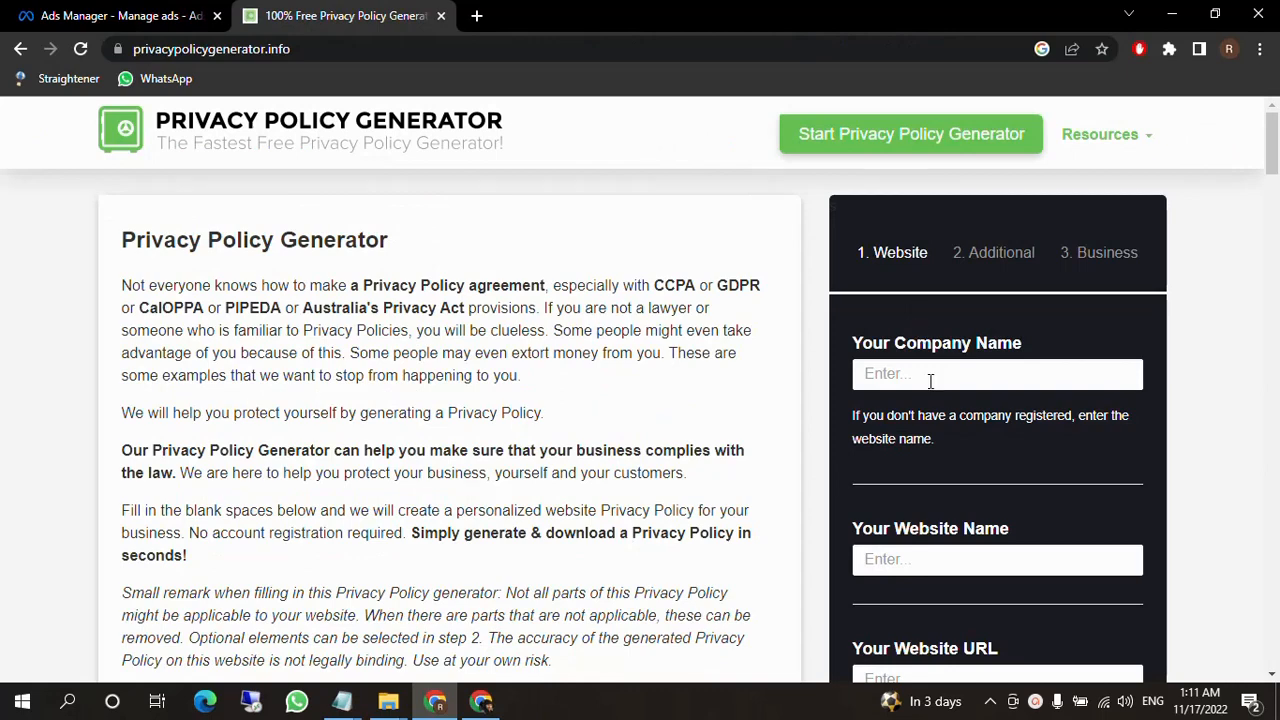
Enter Amir as the company name and amir.com as the website name in the privacy policy generator.
{"action": "left_click", "coordinate": [936, 375]}
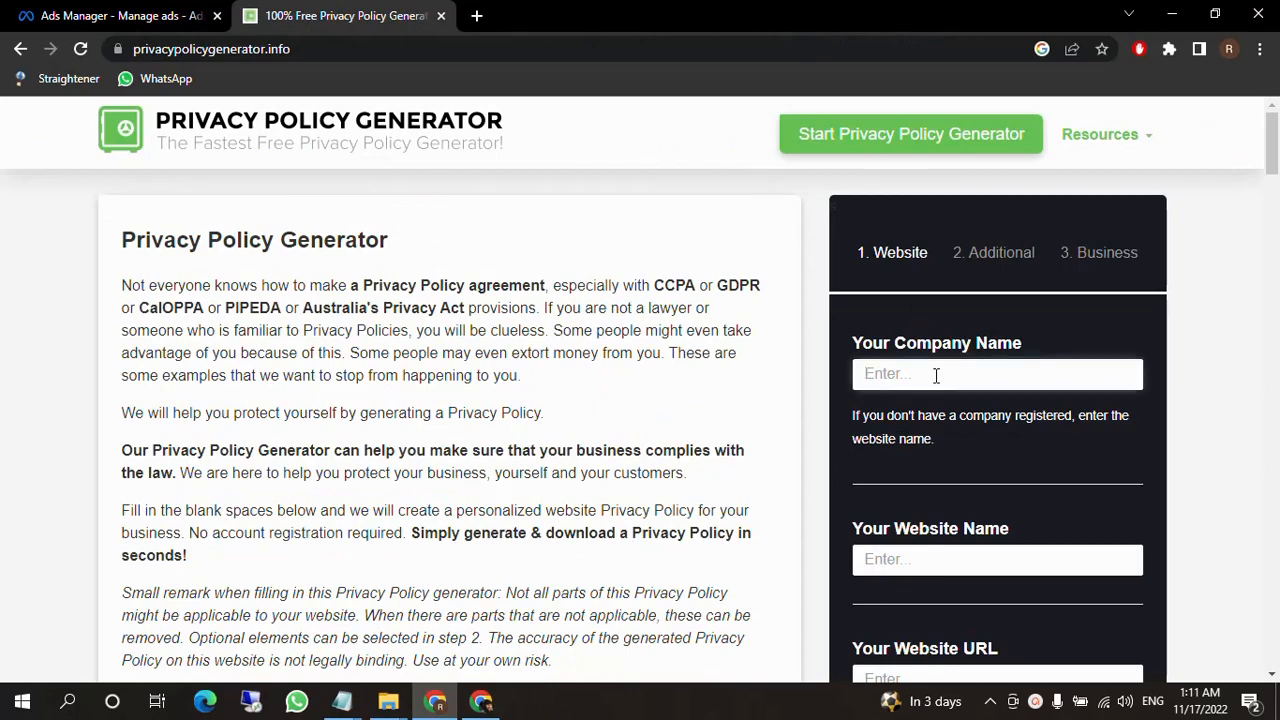
{"action": "type", "text": "Amir"}
{"action": "left_click", "coordinate": [927, 557]}
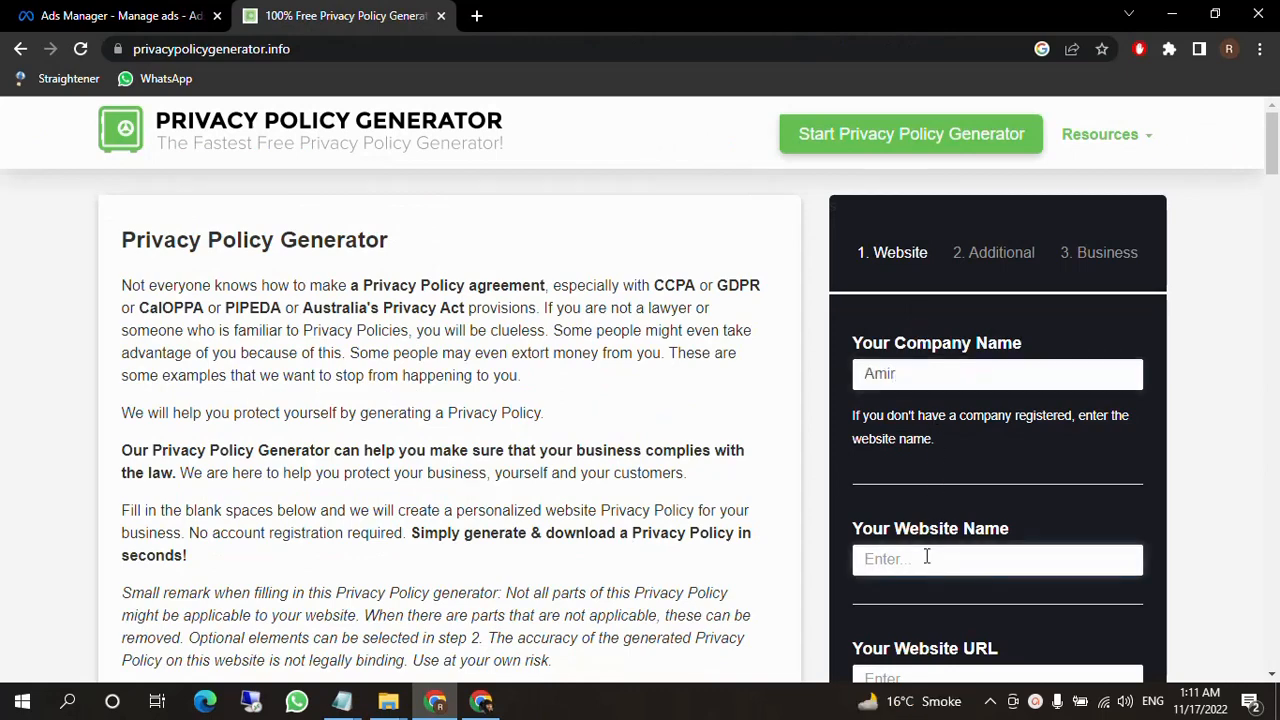
{"action": "type", "text": "amir.cm"}
{"action": "scroll", "coordinate": [929, 558], "scroll_direction": "down", "scroll_amount": 1}
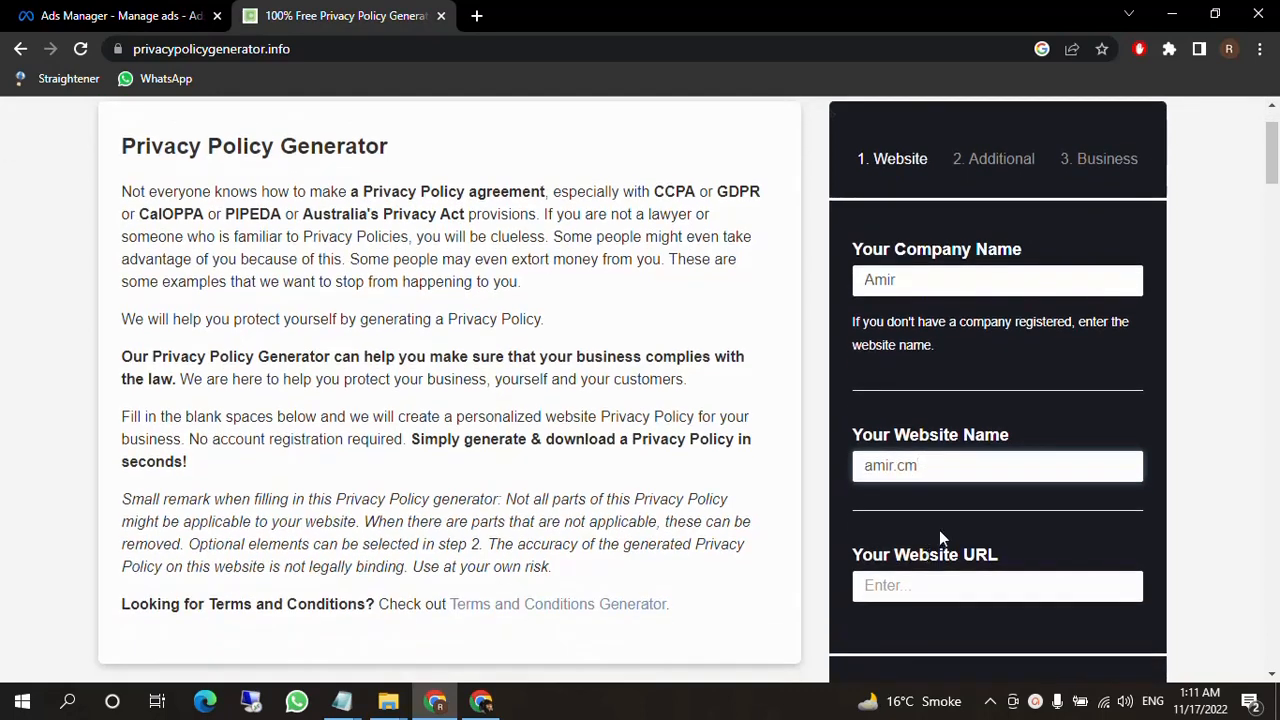
{"action": "key", "text": "shift+Left"}
{"action": "key", "text": "shift+Left"}
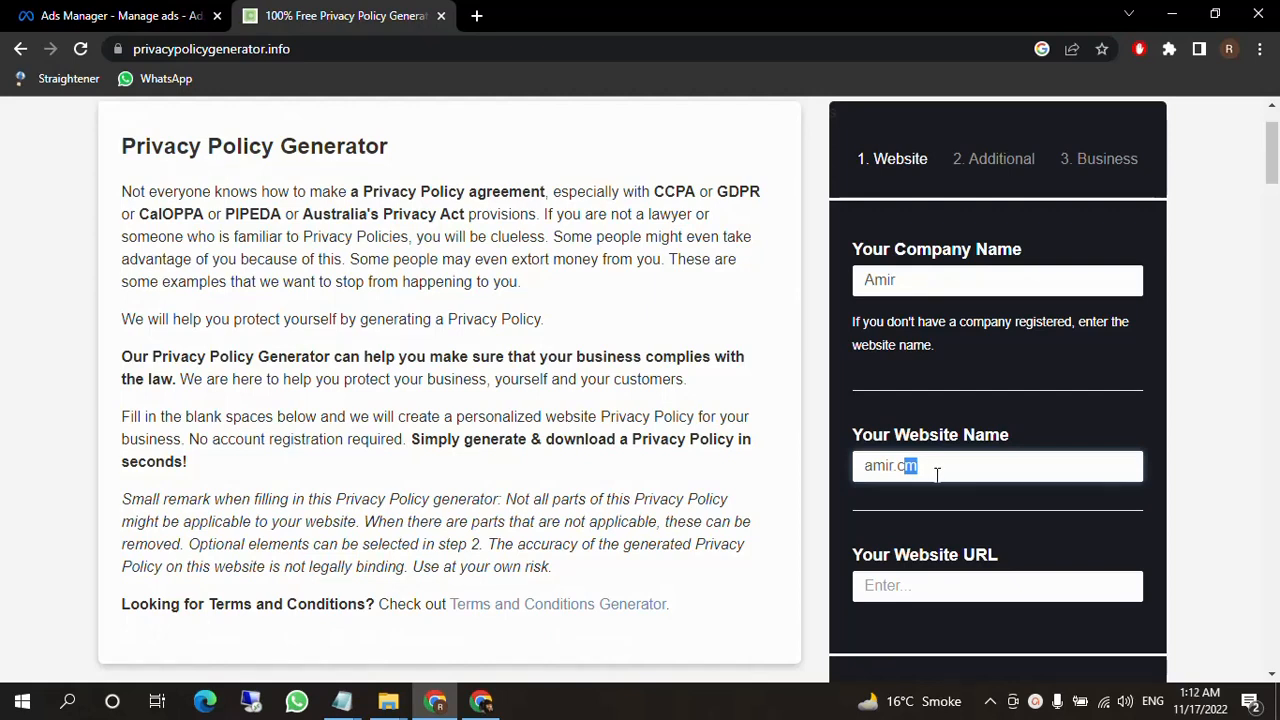
{"action": "type", "text": "com"}
Move amir.com from the website name to the website URL, naming the website Amir instead, and continue to the additional questions.
{"action": "scroll", "coordinate": [937, 475], "scroll_direction": "down", "scroll_amount": 1}
{"action": "left_click_drag", "start_coordinate": [948, 371], "coordinate": [856, 370]}
{"action": "key", "text": "ctrl+c"}
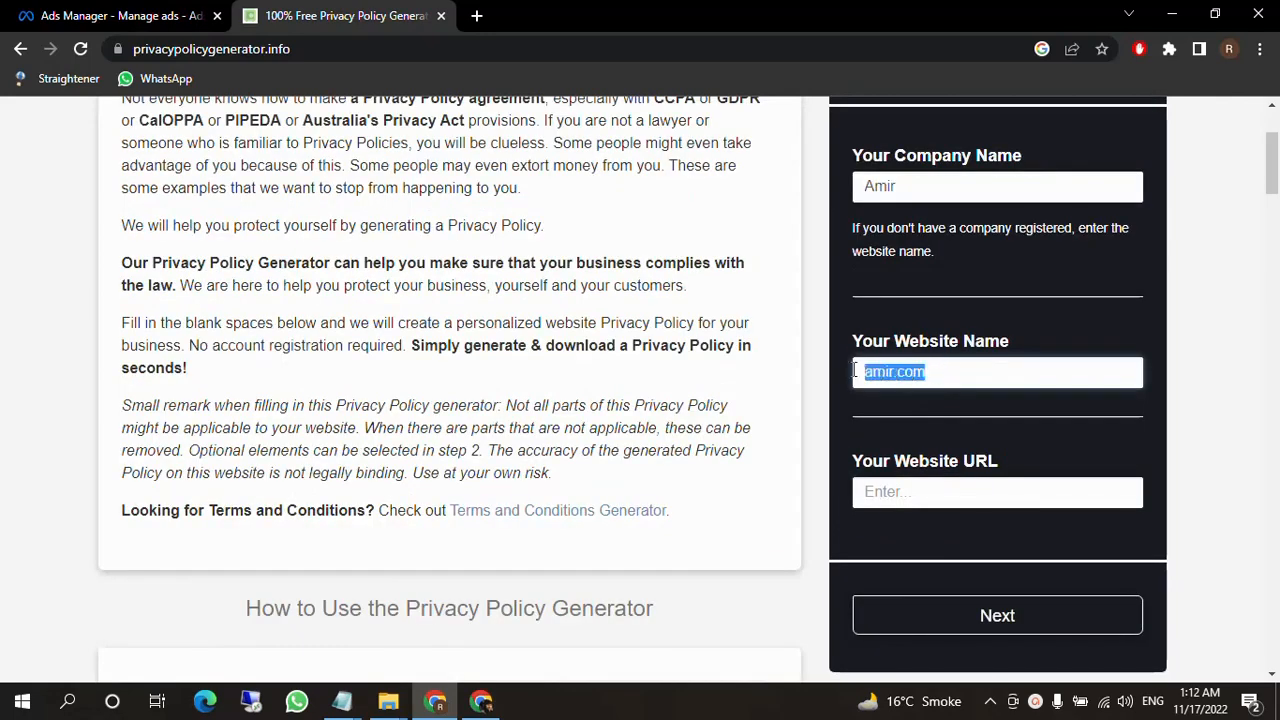
{"action": "type", "text": "Amir"}
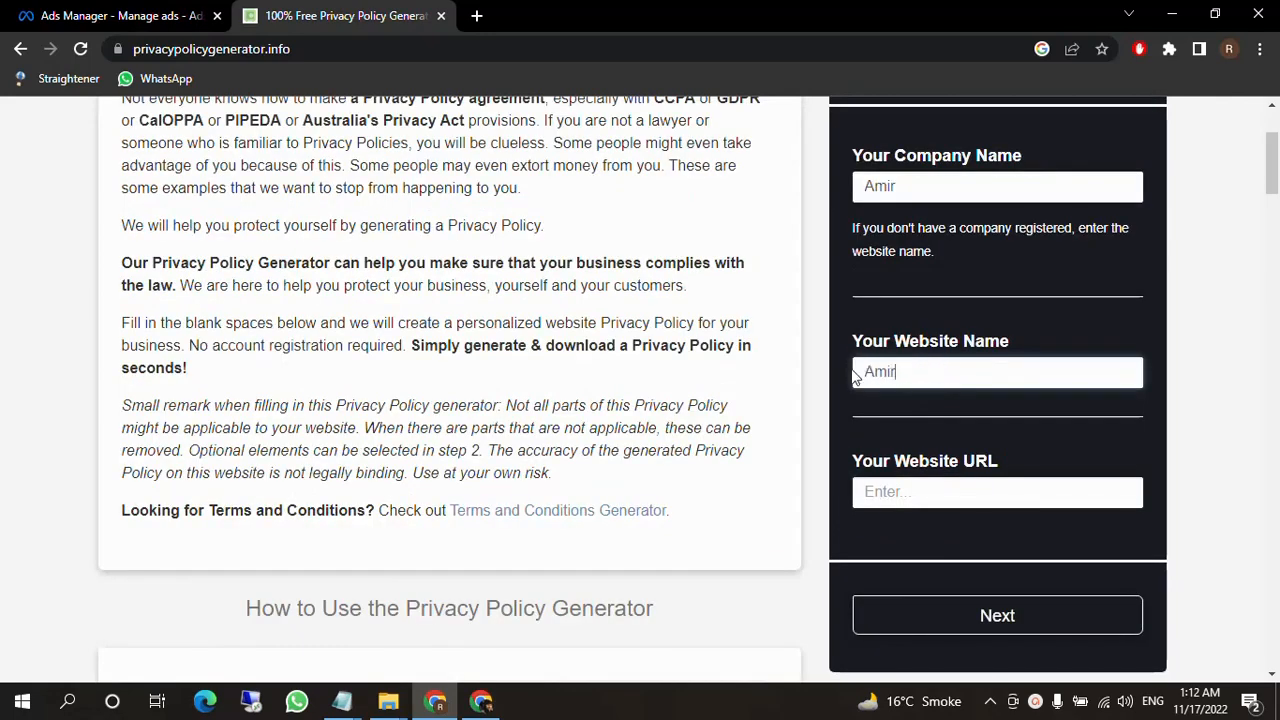
{"action": "left_click", "coordinate": [912, 491]}
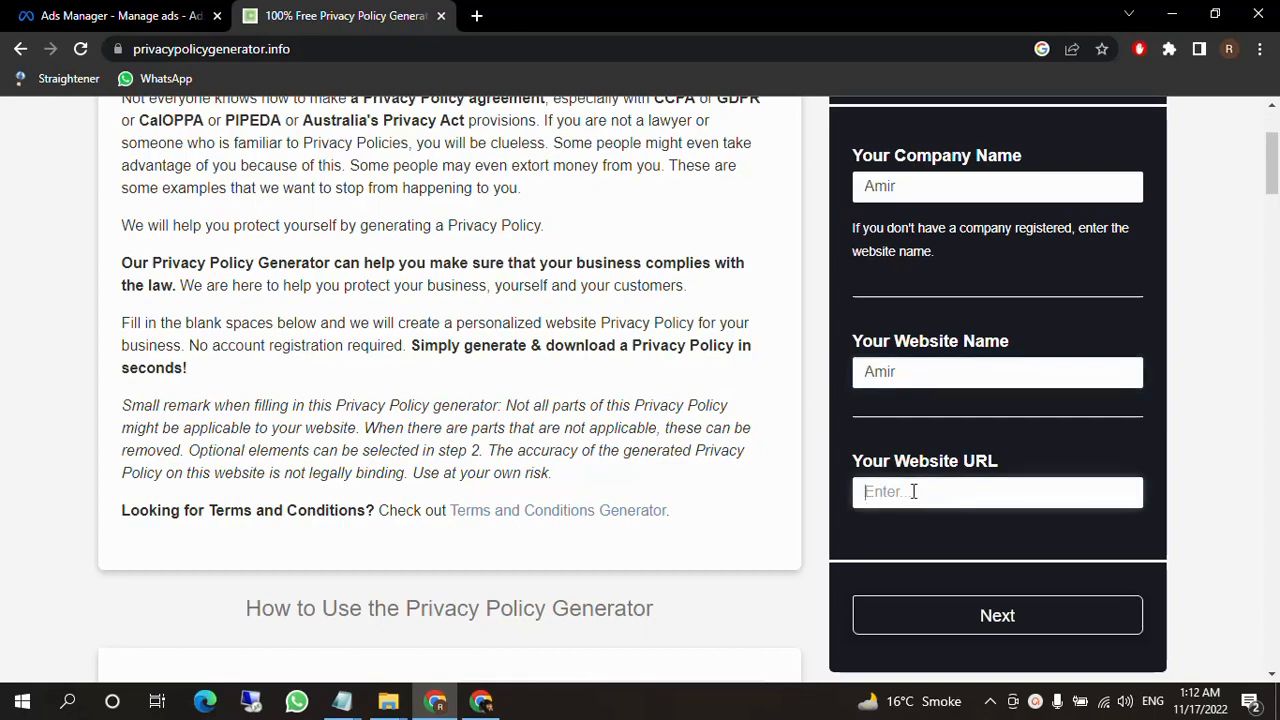
{"action": "key", "text": "ctrl+v"}
{"action": "left_click", "coordinate": [972, 626]}
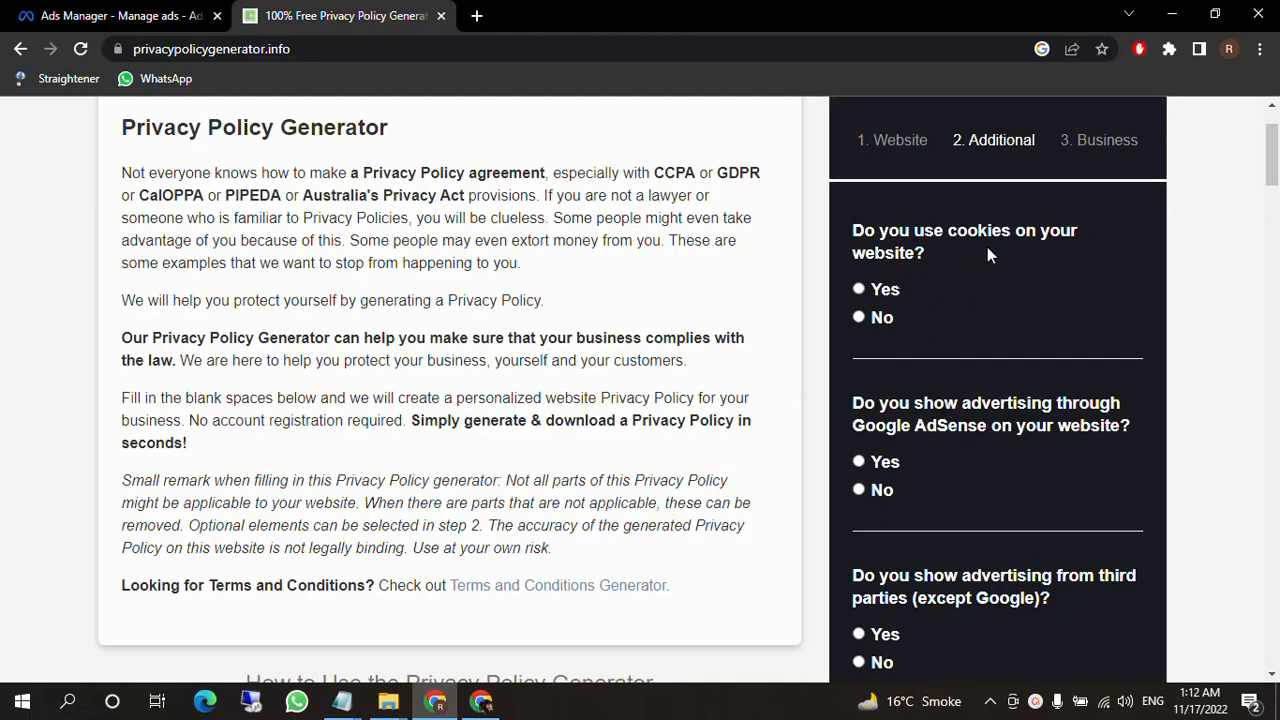
Answer No to cookies, No to Google AdSense advertising and Yes to third-party advertising, and continue to the business details.
{"action": "left_click", "coordinate": [884, 320]}
{"action": "left_click", "coordinate": [859, 489]}
{"action": "scroll", "coordinate": [870, 500], "scroll_direction": "down", "scroll_amount": 1}
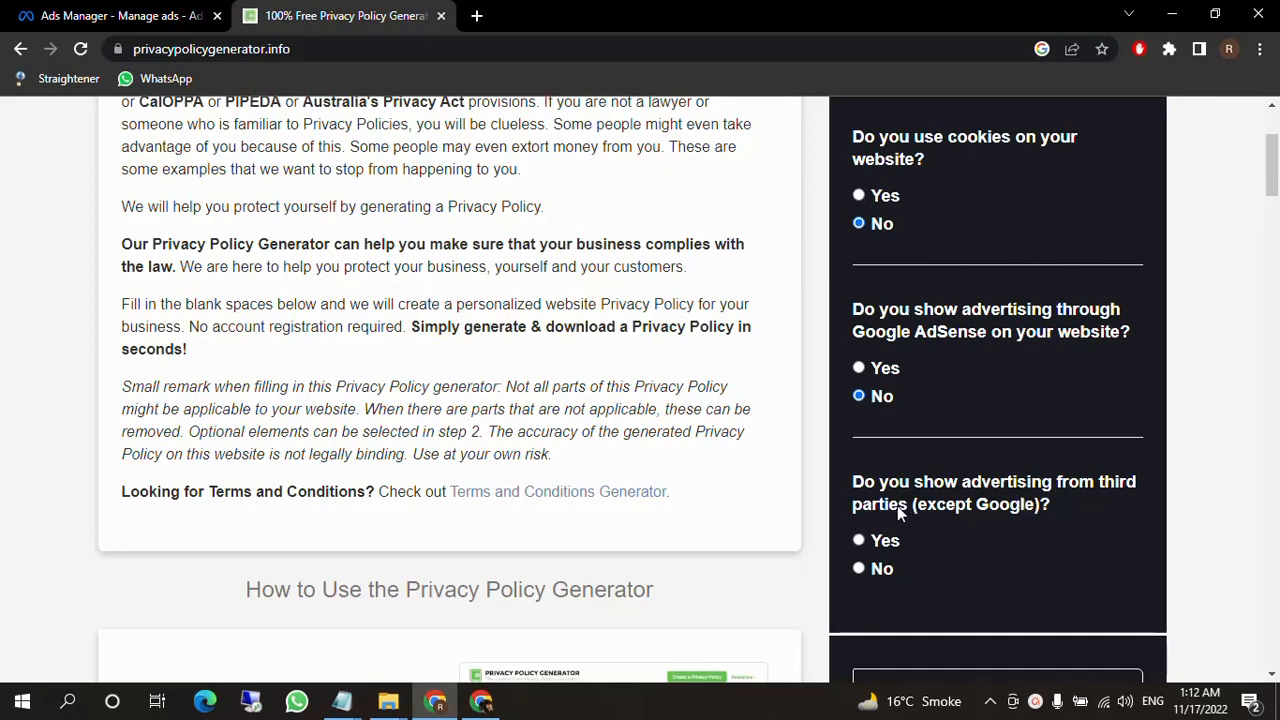
{"action": "left_click", "coordinate": [859, 541]}
{"action": "scroll", "coordinate": [935, 549], "scroll_direction": "down", "scroll_amount": 3}
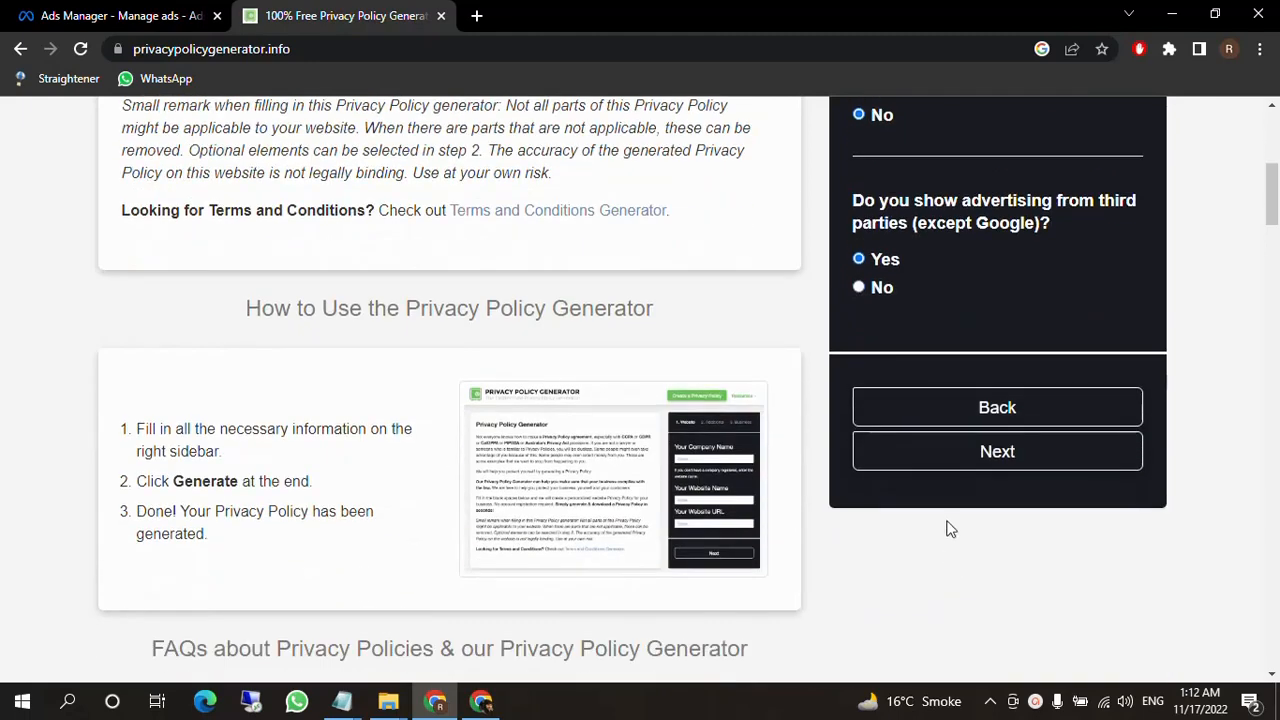
{"action": "left_click", "coordinate": [972, 472]}
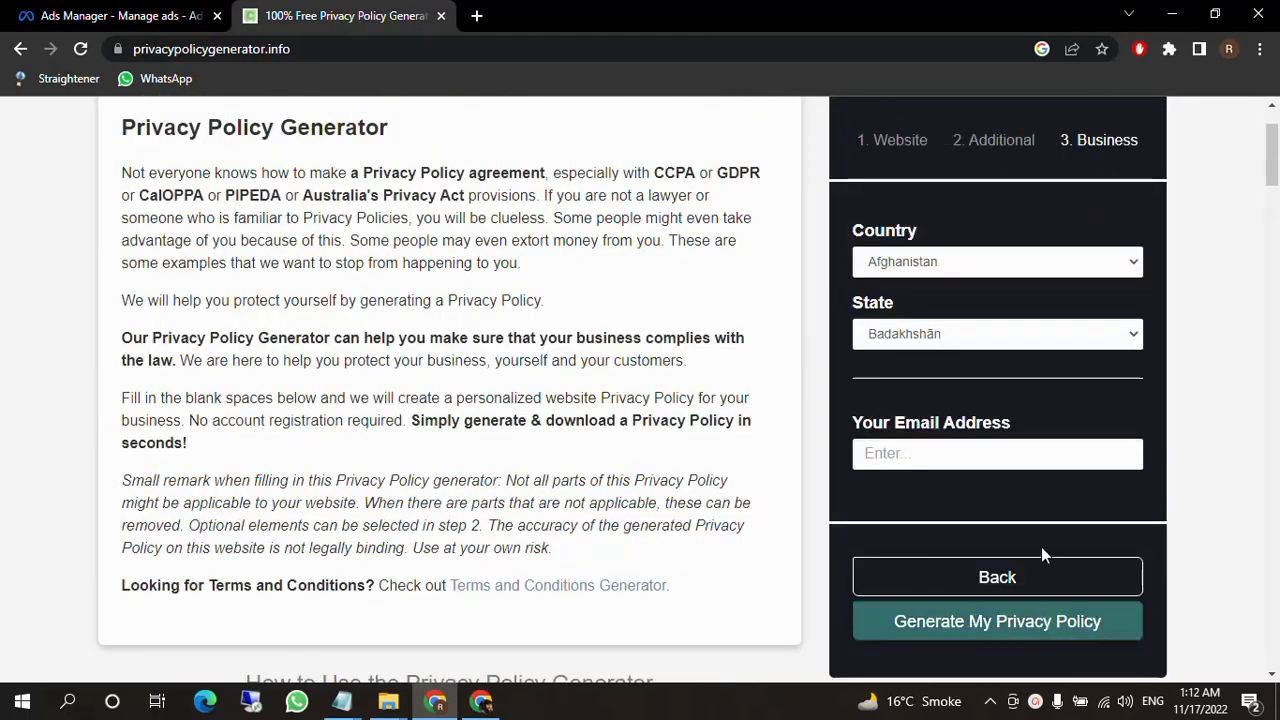
Set the business country to Pakistan and the state to Punjab.
{"action": "left_click", "coordinate": [988, 268]}
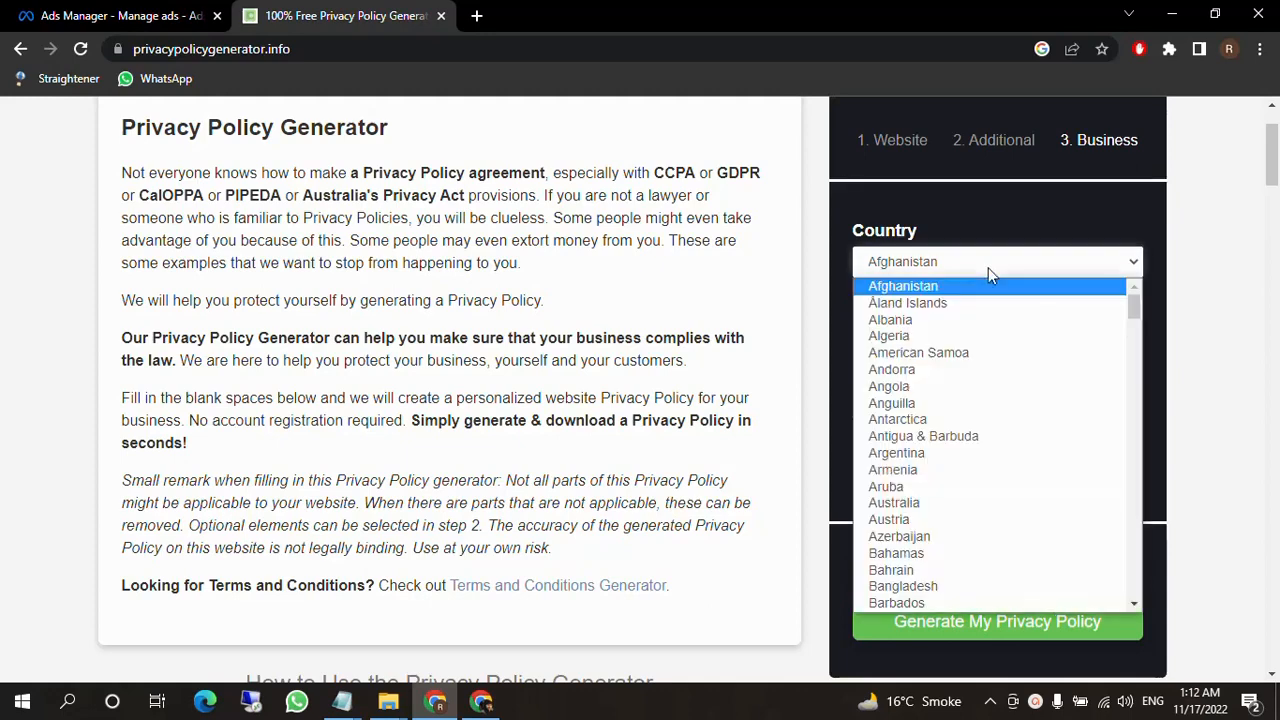
{"action": "key", "text": "p"}
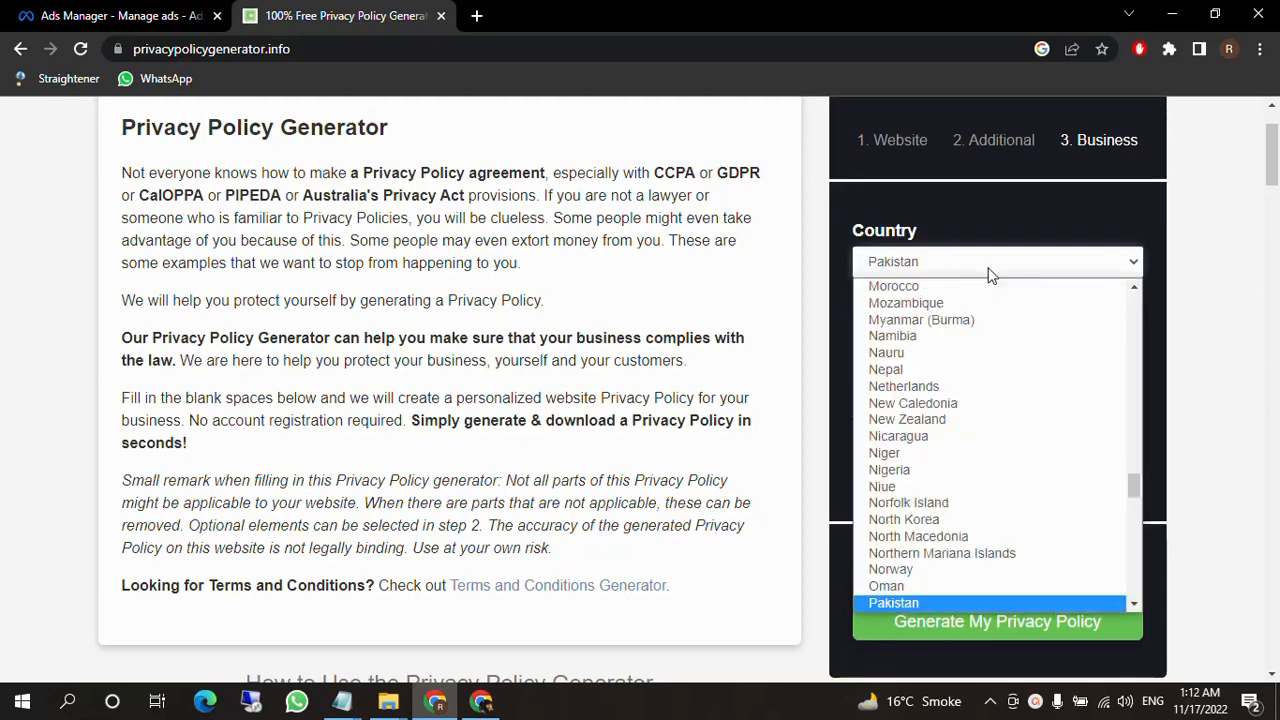
{"action": "left_click", "coordinate": [886, 605]}
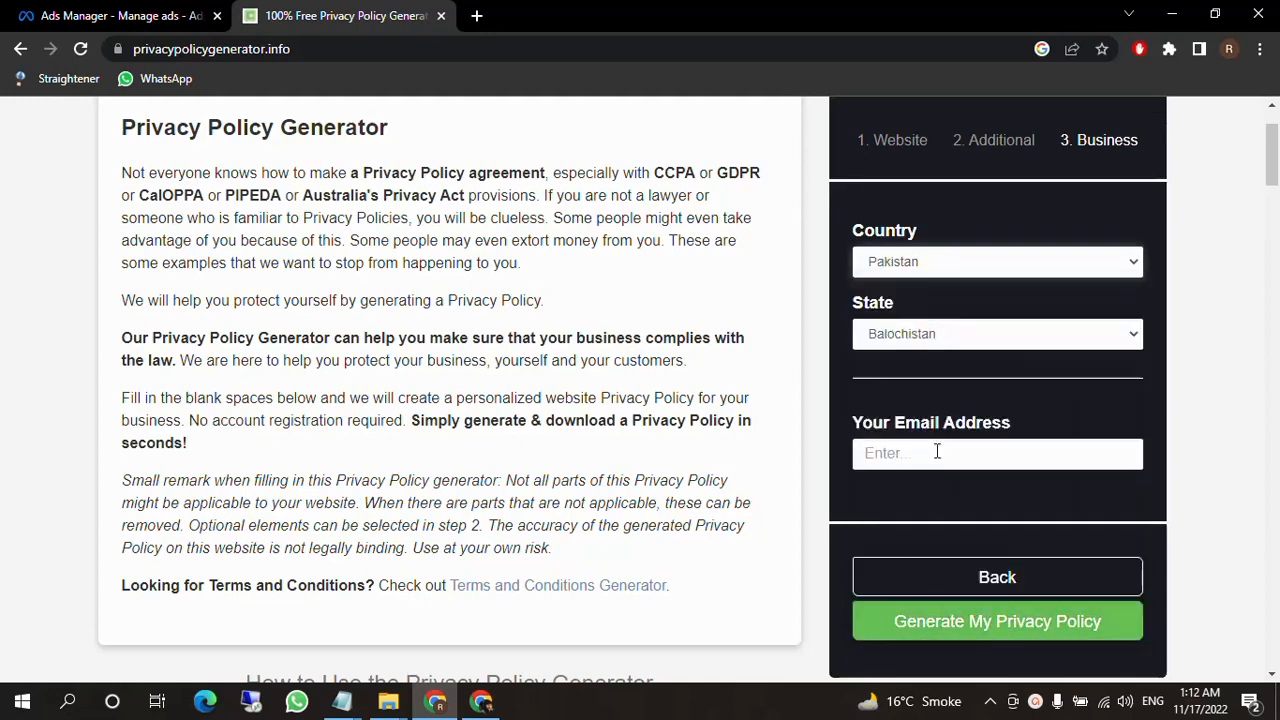
{"action": "left_click", "coordinate": [944, 336]}
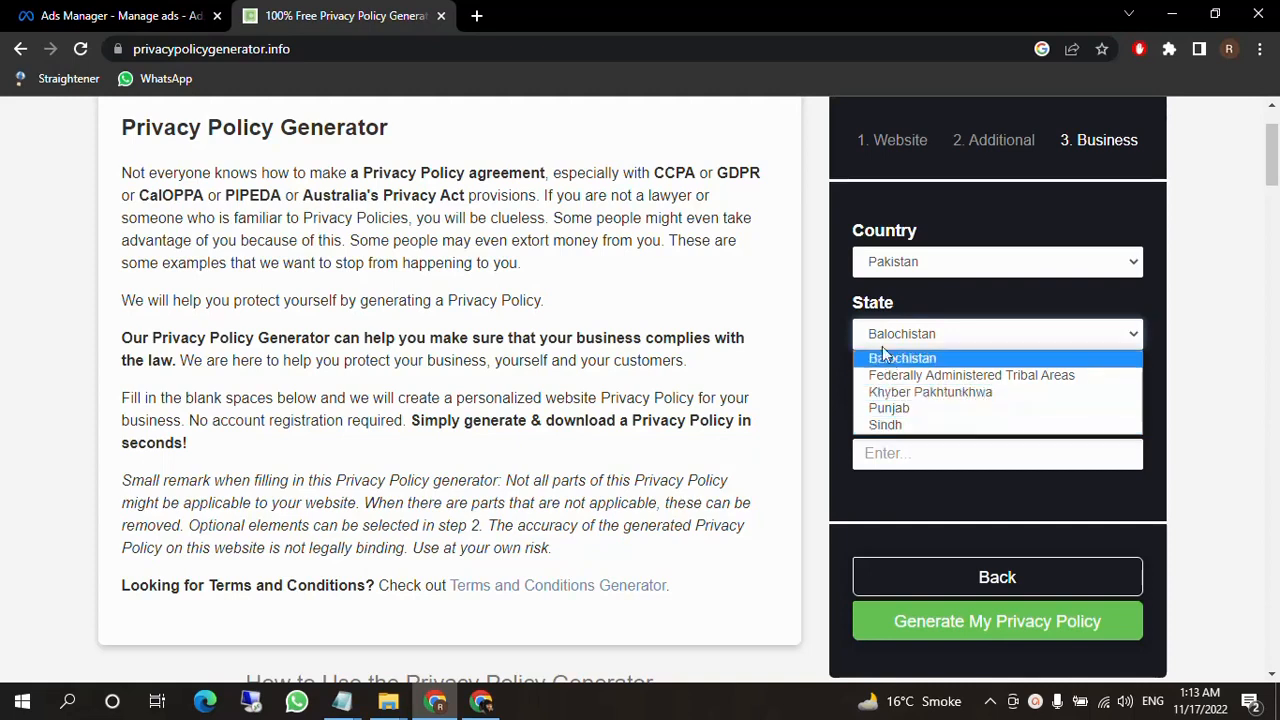
{"action": "left_click", "coordinate": [889, 410]}
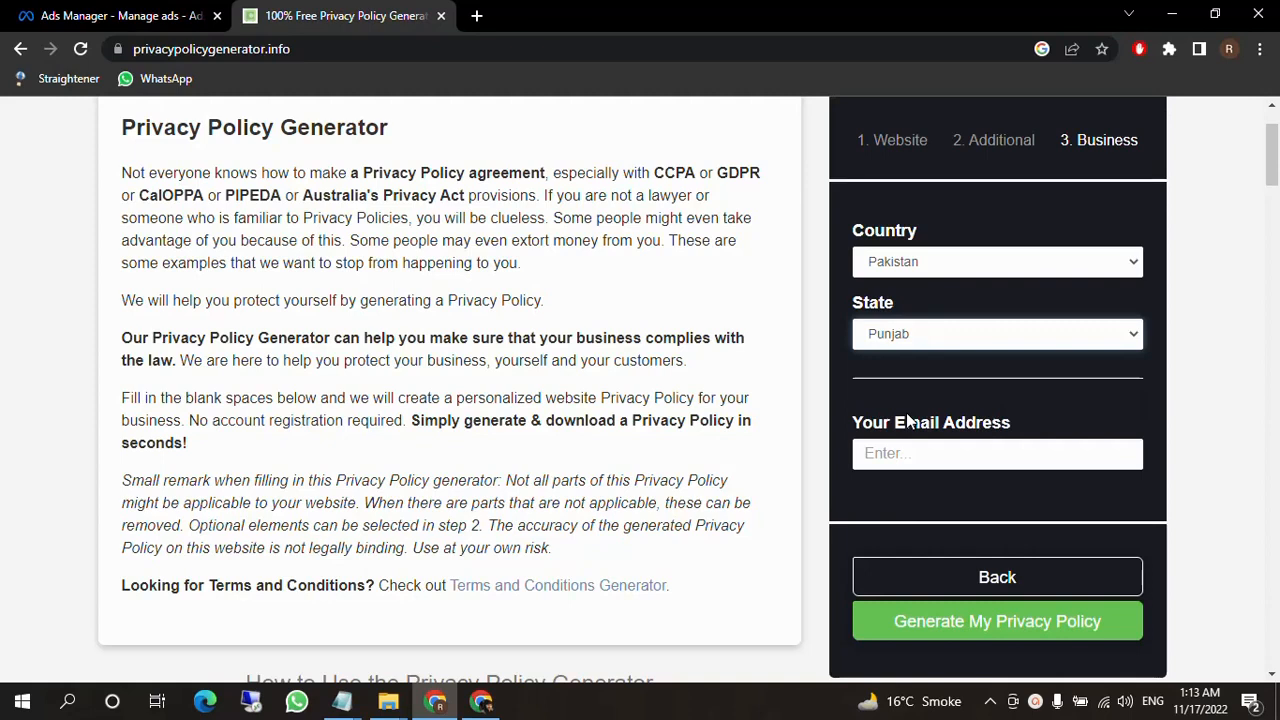
Fill in the business contact's email address and generate the privacy policy.
{"action": "left_click", "coordinate": [937, 452]}
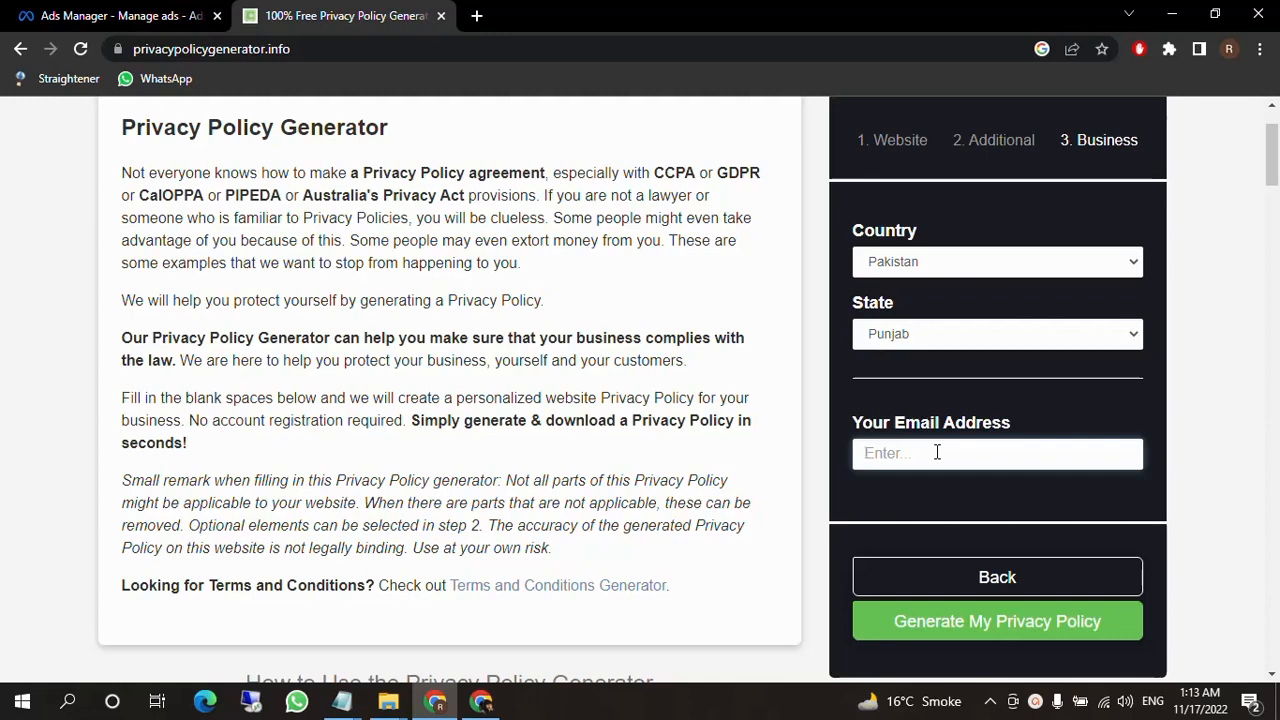
{"action": "key", "text": "ctrl+v"}
{"action": "scroll", "coordinate": [1150, 530], "scroll_direction": "down", "scroll_amount": 1}
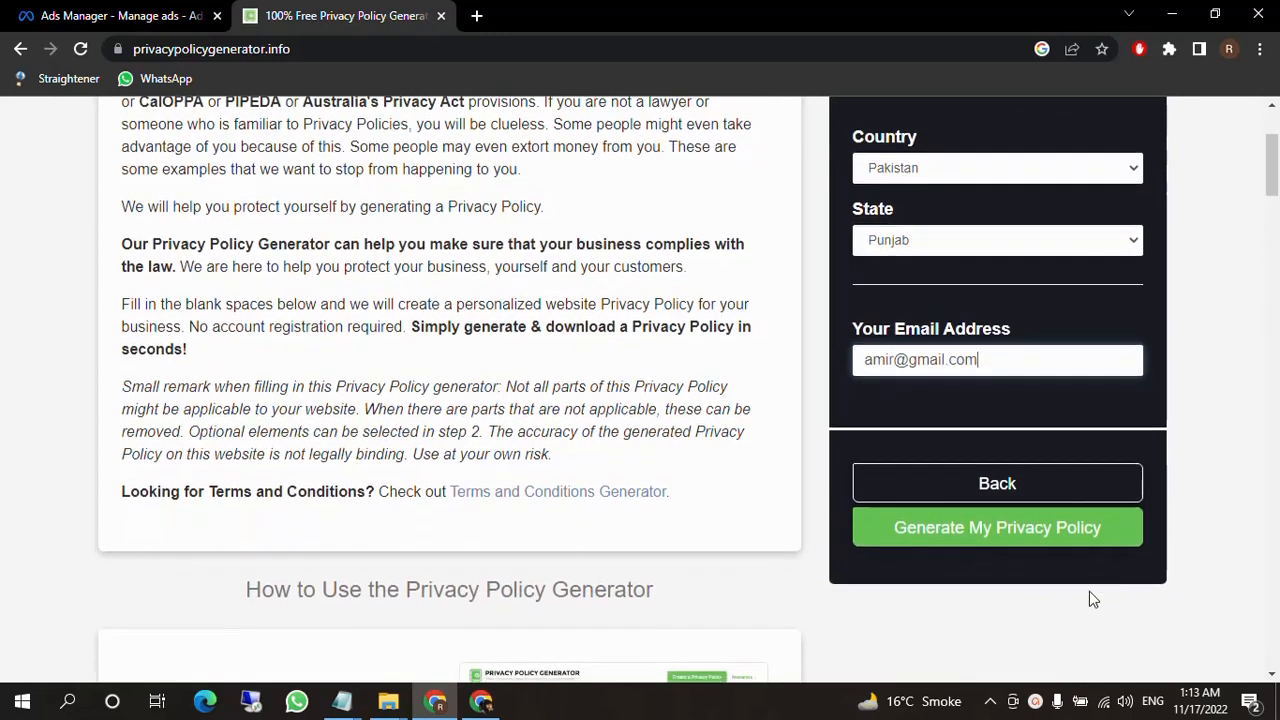
{"action": "left_click", "coordinate": [989, 545]}
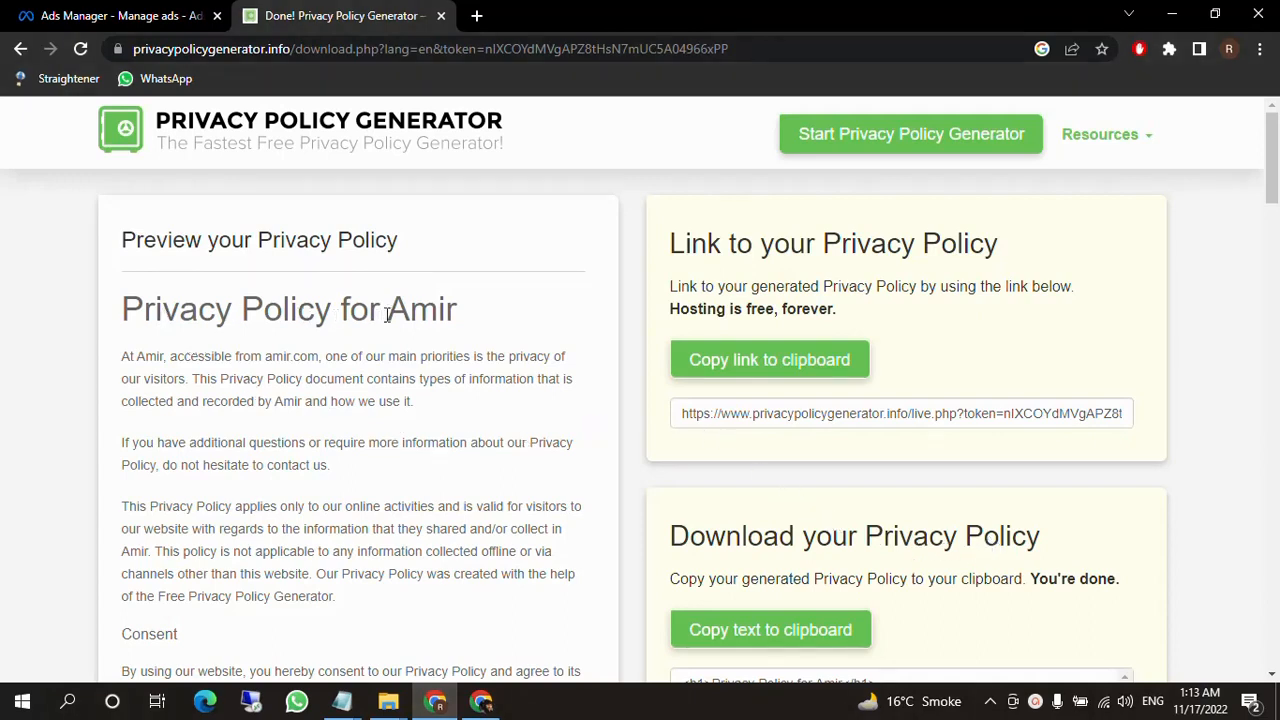
Look through the generated privacy policy preview and copy the hosted policy link.
{"action": "left_click_drag", "start_coordinate": [388, 313], "coordinate": [464, 313]}
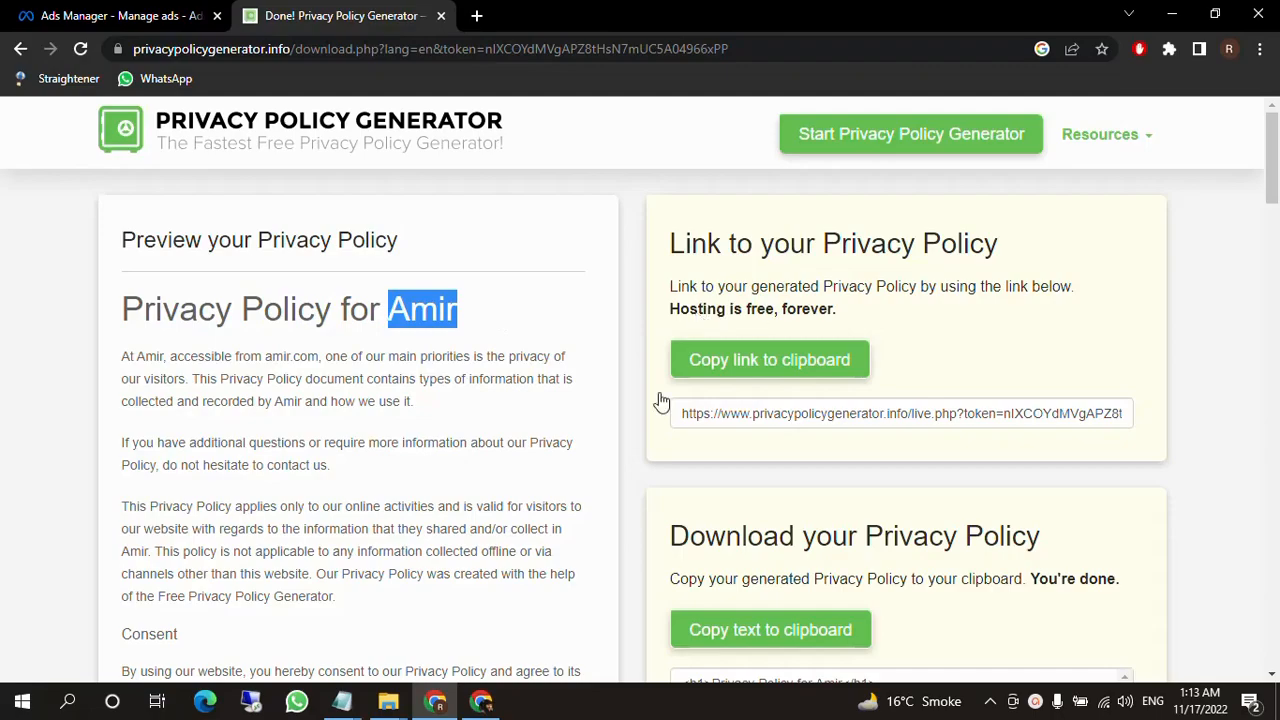
{"action": "scroll", "coordinate": [657, 400], "scroll_direction": "down", "scroll_amount": 10}
{"action": "scroll", "coordinate": [305, 421], "scroll_direction": "down", "scroll_amount": 5}
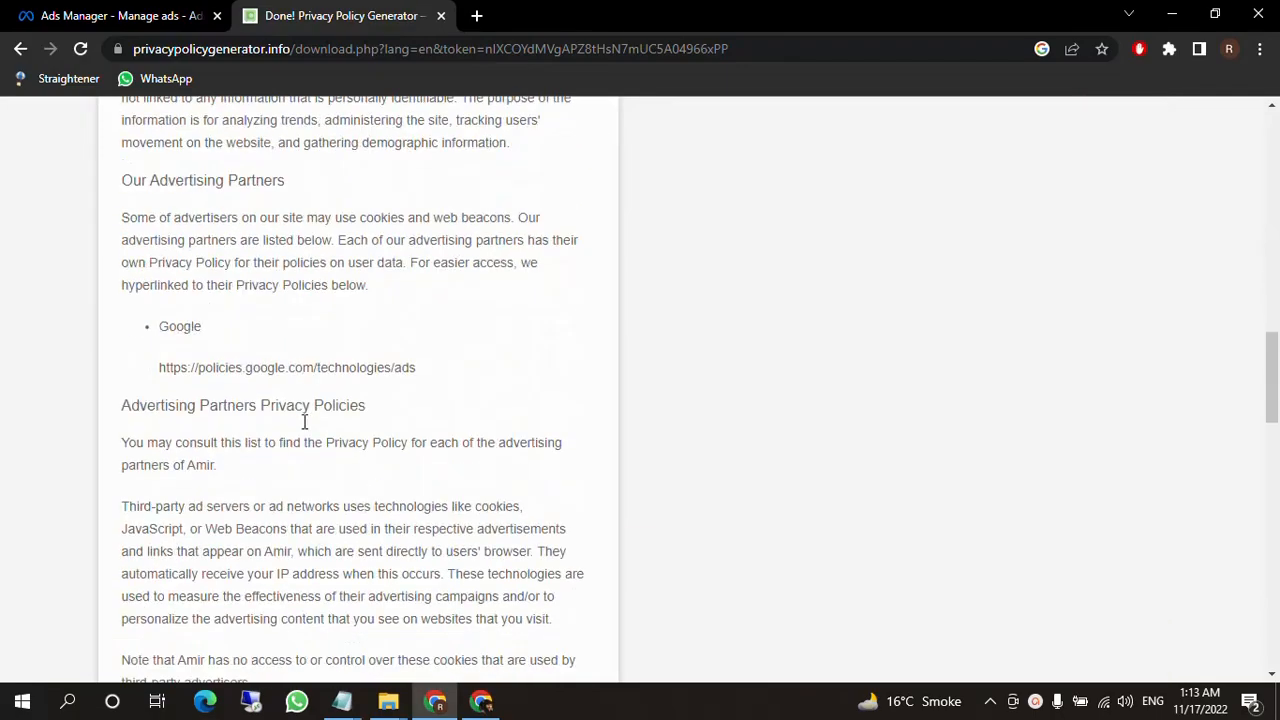
{"action": "scroll", "coordinate": [305, 421], "scroll_direction": "down", "scroll_amount": 3}
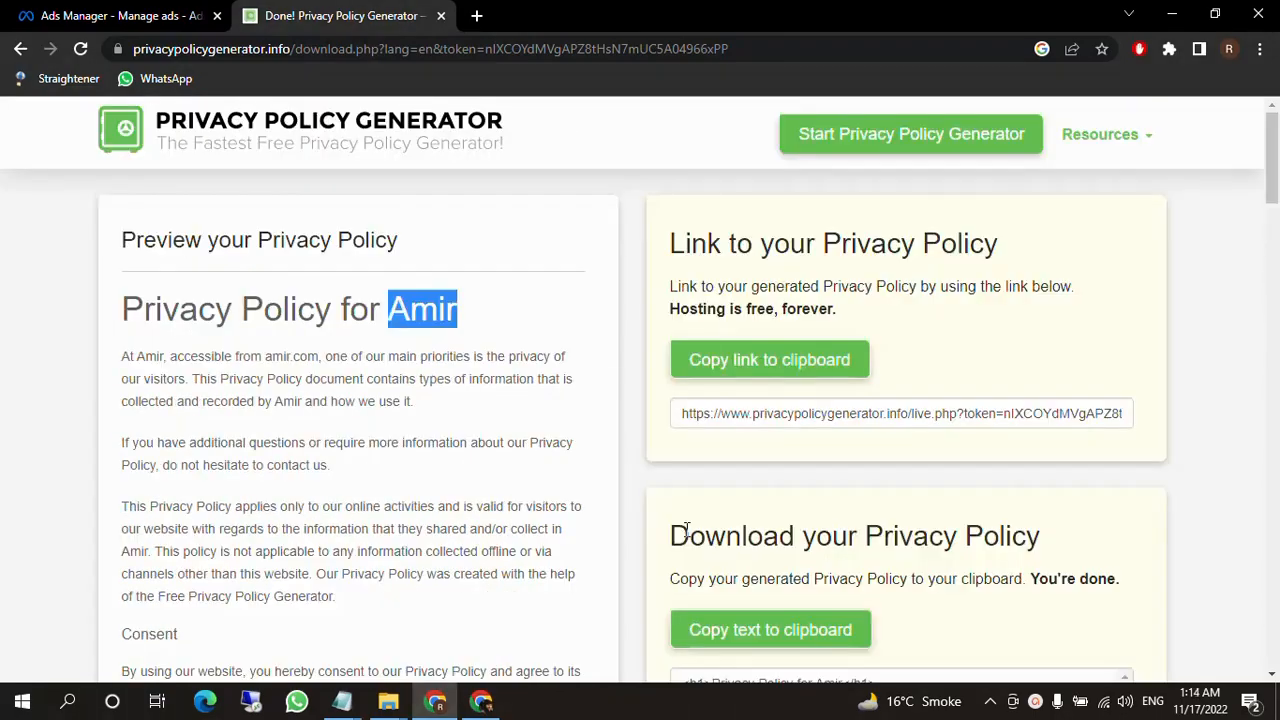
{"action": "left_click", "coordinate": [745, 378]}
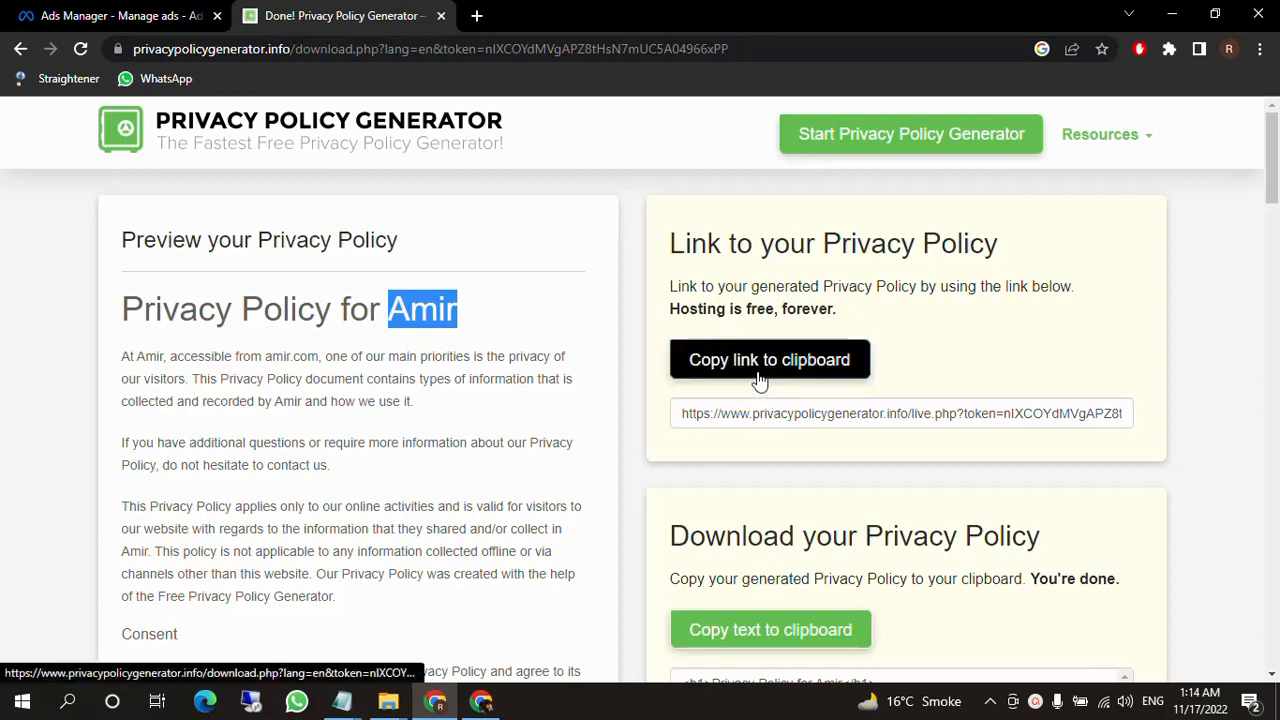
{"action": "left_click", "coordinate": [790, 368]}
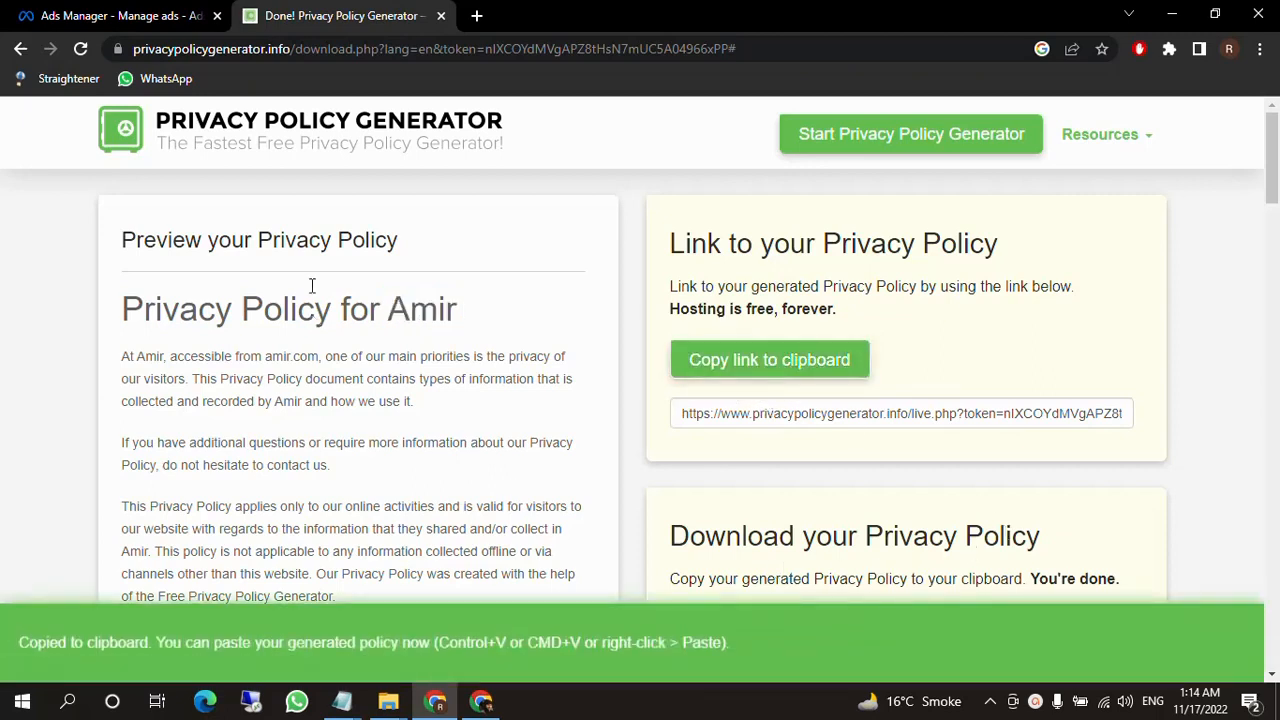
Switch to Ads Manager and paste the generated policy's link as the lead form's privacy policy link.
{"action": "left_click", "coordinate": [57, 8]}
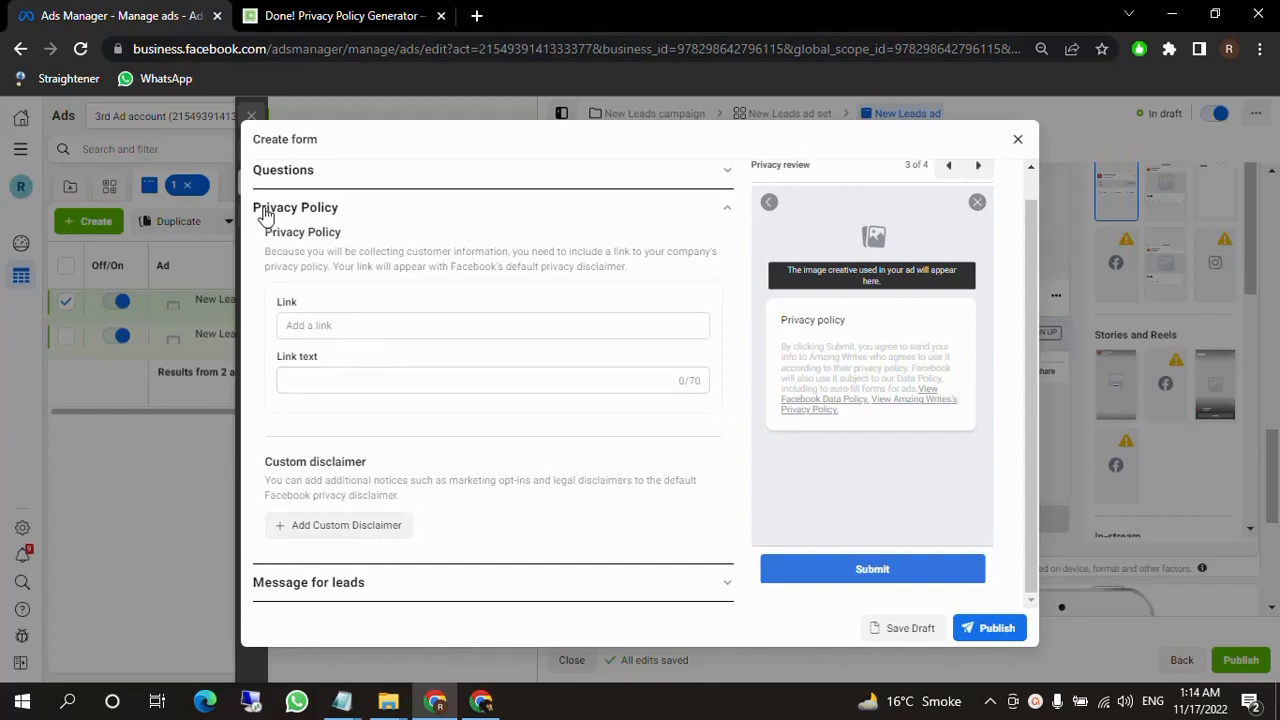
{"action": "left_click", "coordinate": [360, 325]}
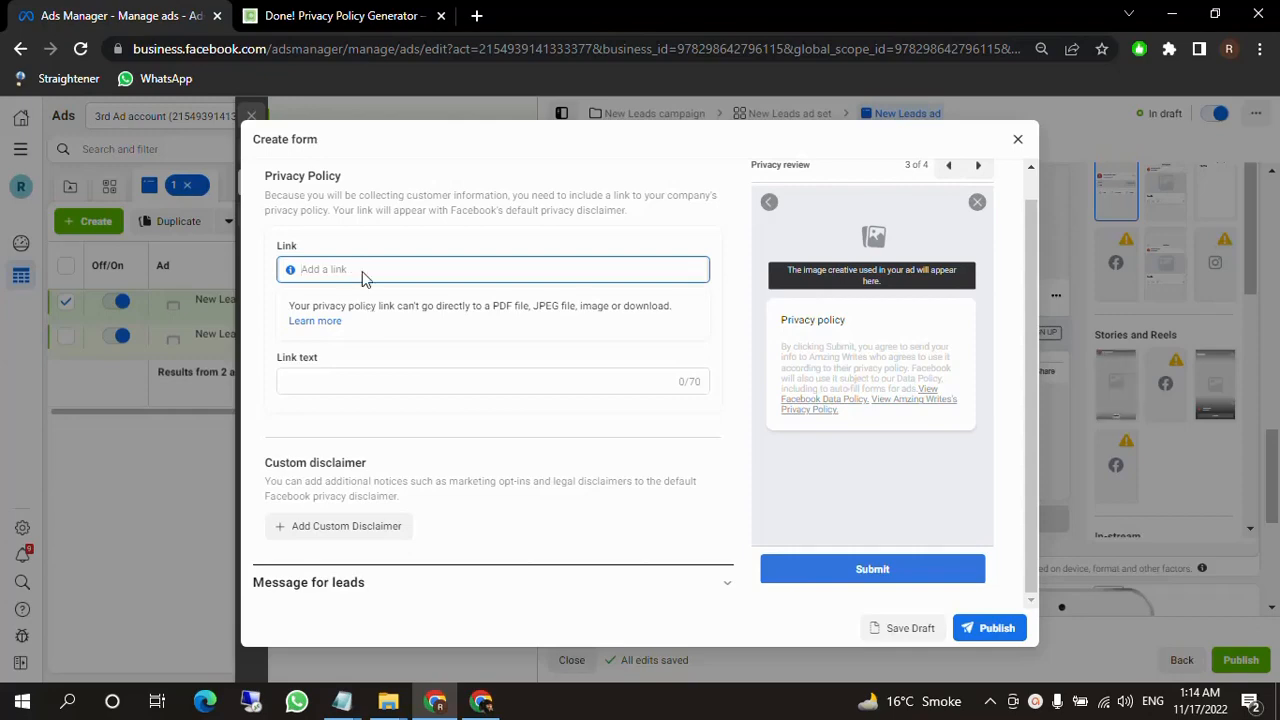
{"action": "key", "text": "ctrl+v"}
{"action": "left_click", "coordinate": [400, 16]}
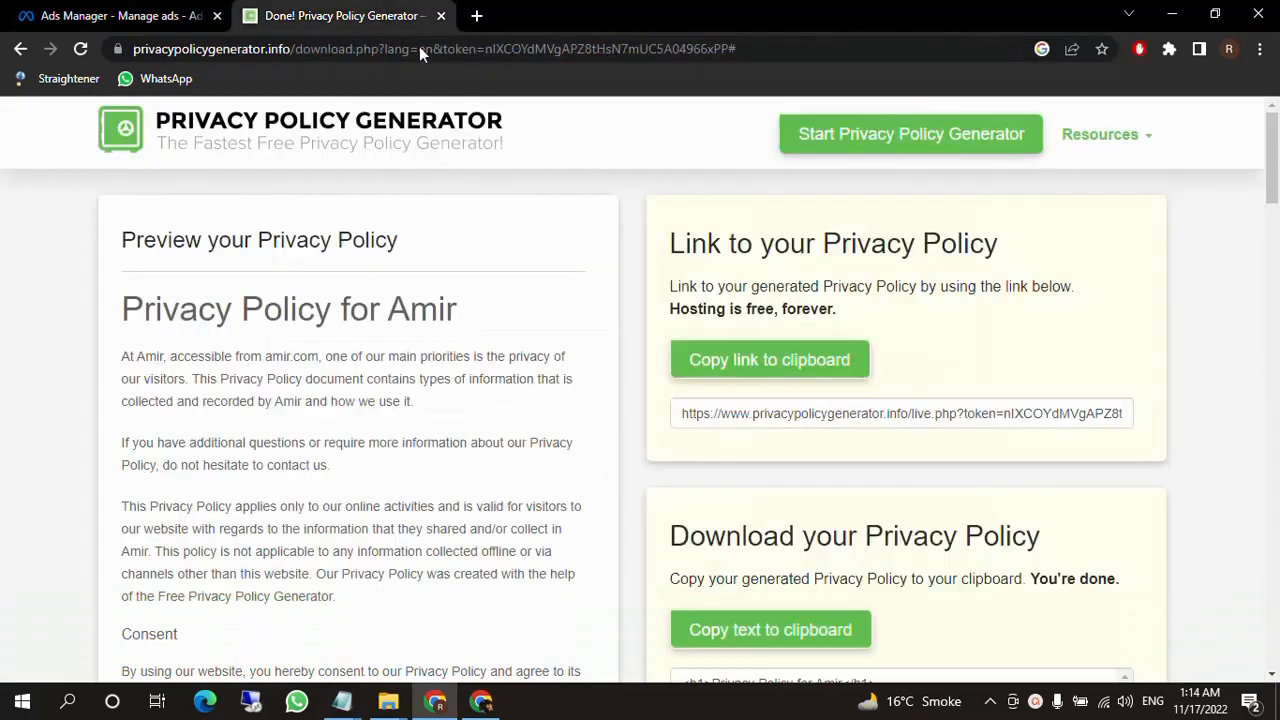
{"action": "left_click", "coordinate": [780, 368]}
{"action": "left_click", "coordinate": [72, 12]}
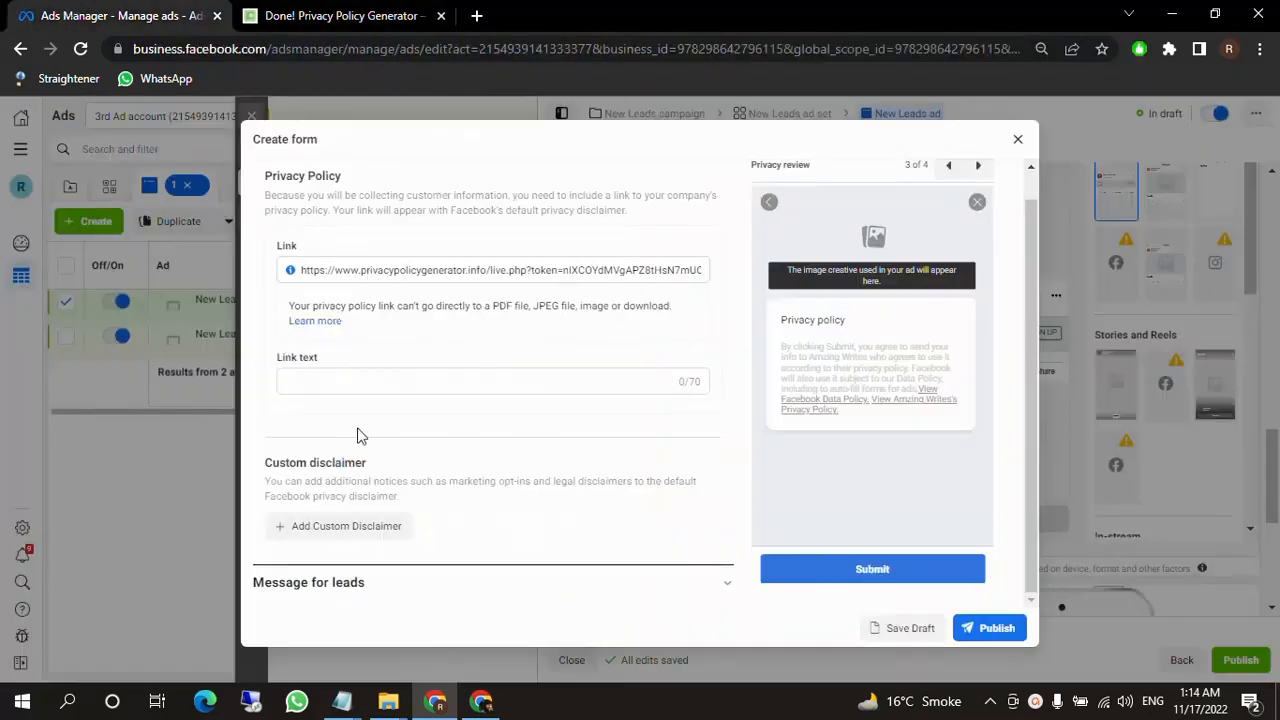
Set the privacy policy link text to "Privacy Policy".
{"action": "left_click", "coordinate": [410, 387]}
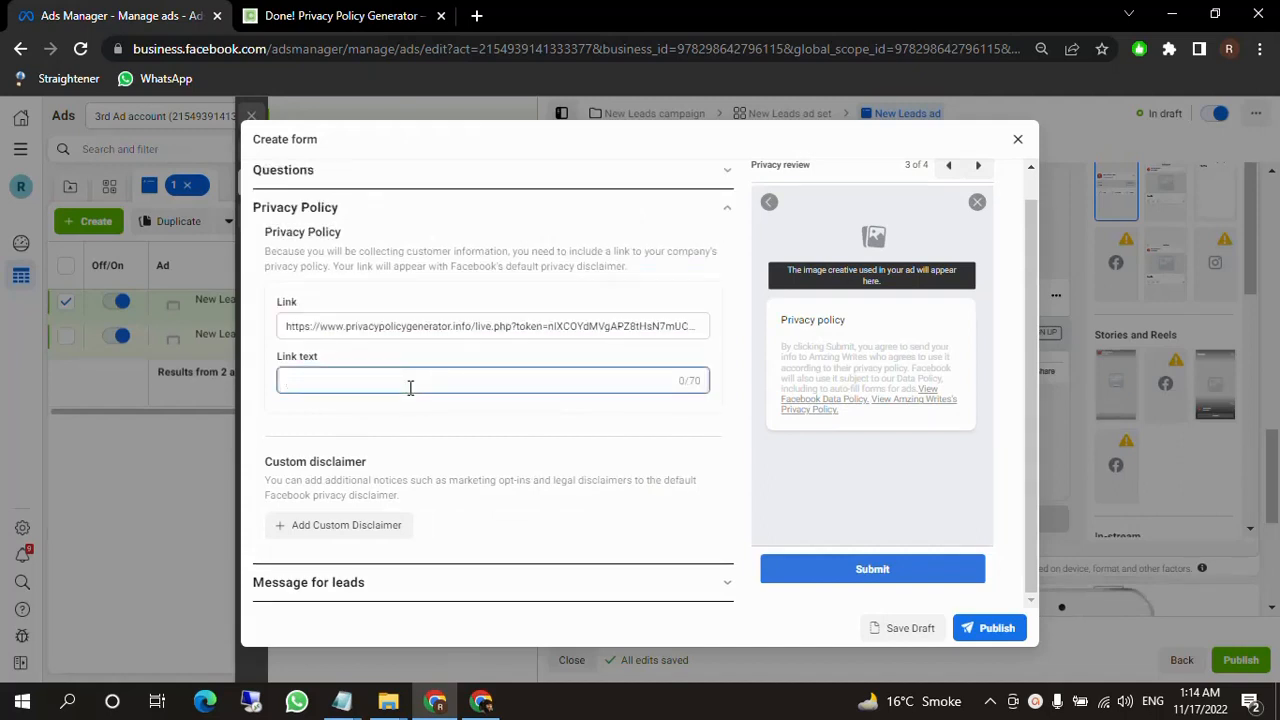
{"action": "type", "text": "Priv"}
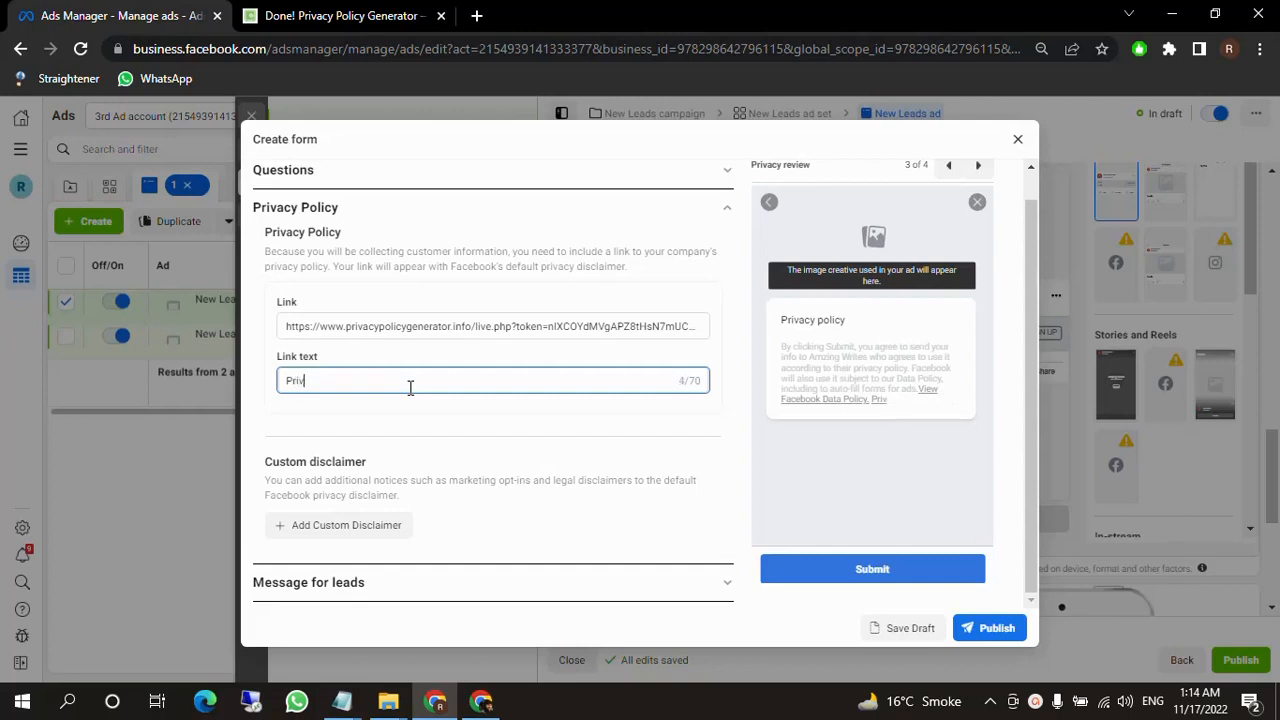
{"action": "type", "text": "acy Policy"}
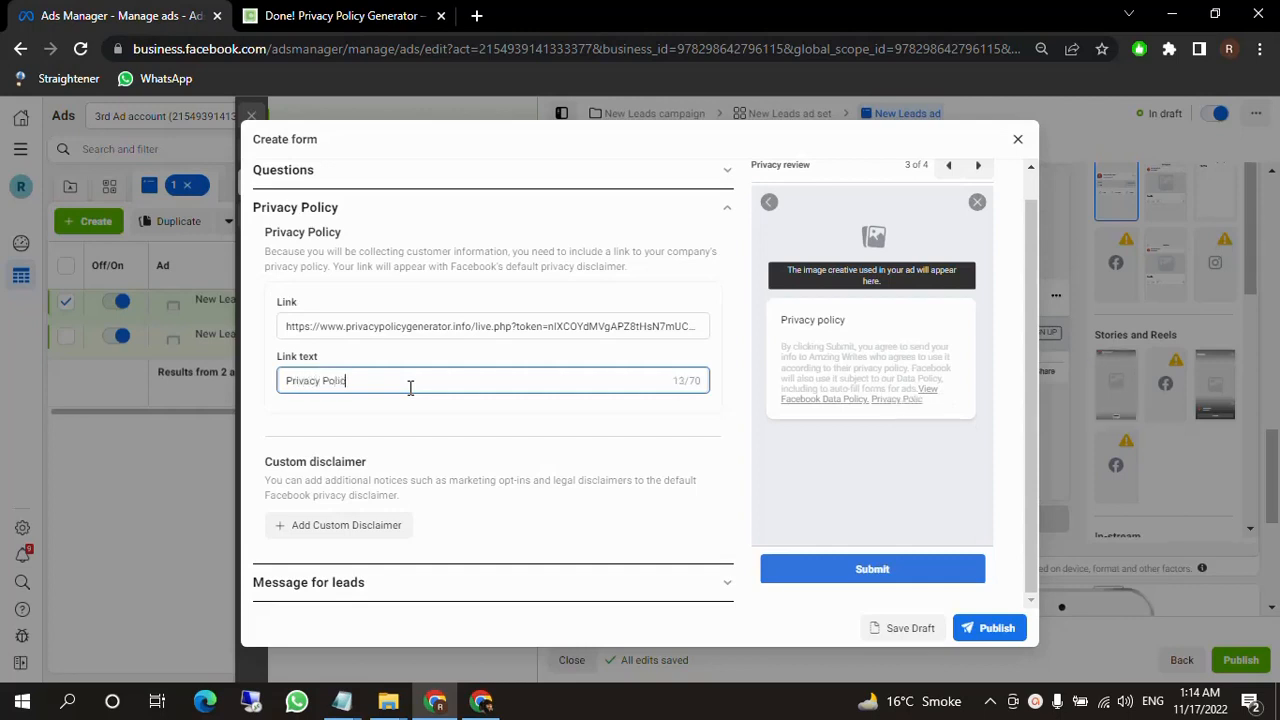
{"action": "left_click", "coordinate": [440, 418]}
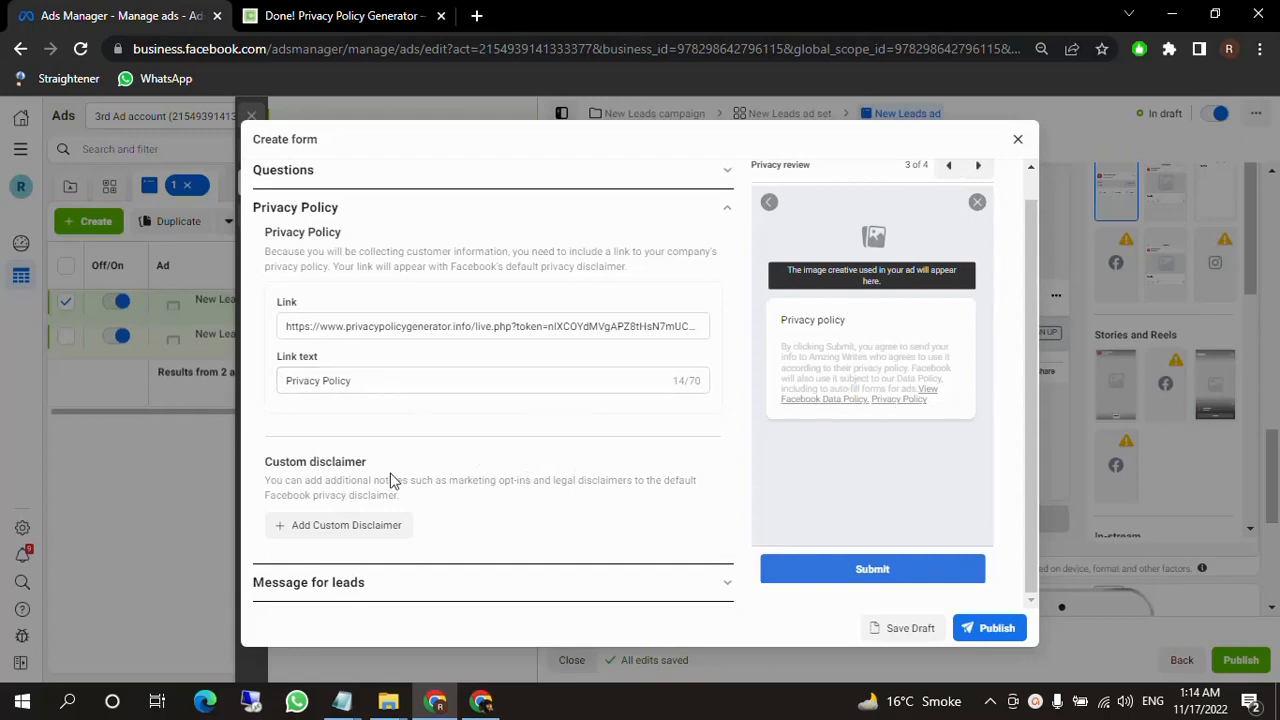
Open the lead form's Message for leads section and review its headline and description against the preview.
{"action": "left_click", "coordinate": [606, 585]}
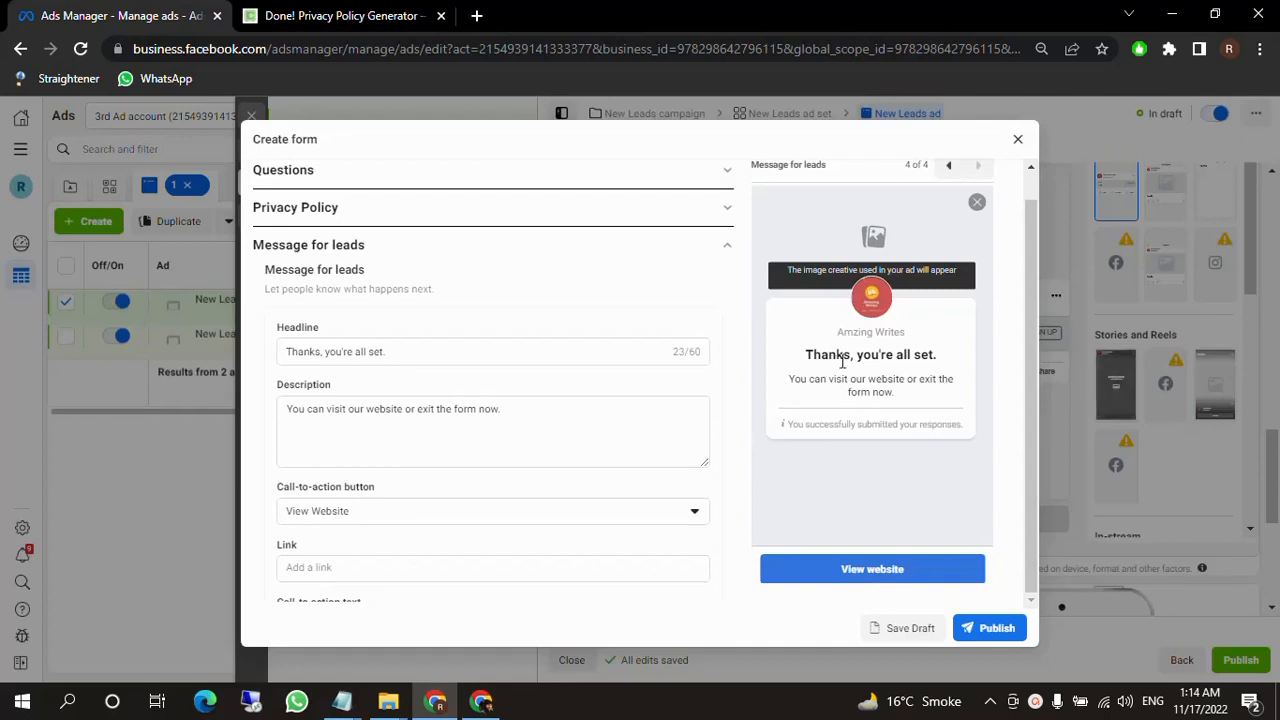
{"action": "left_click", "coordinate": [419, 346]}
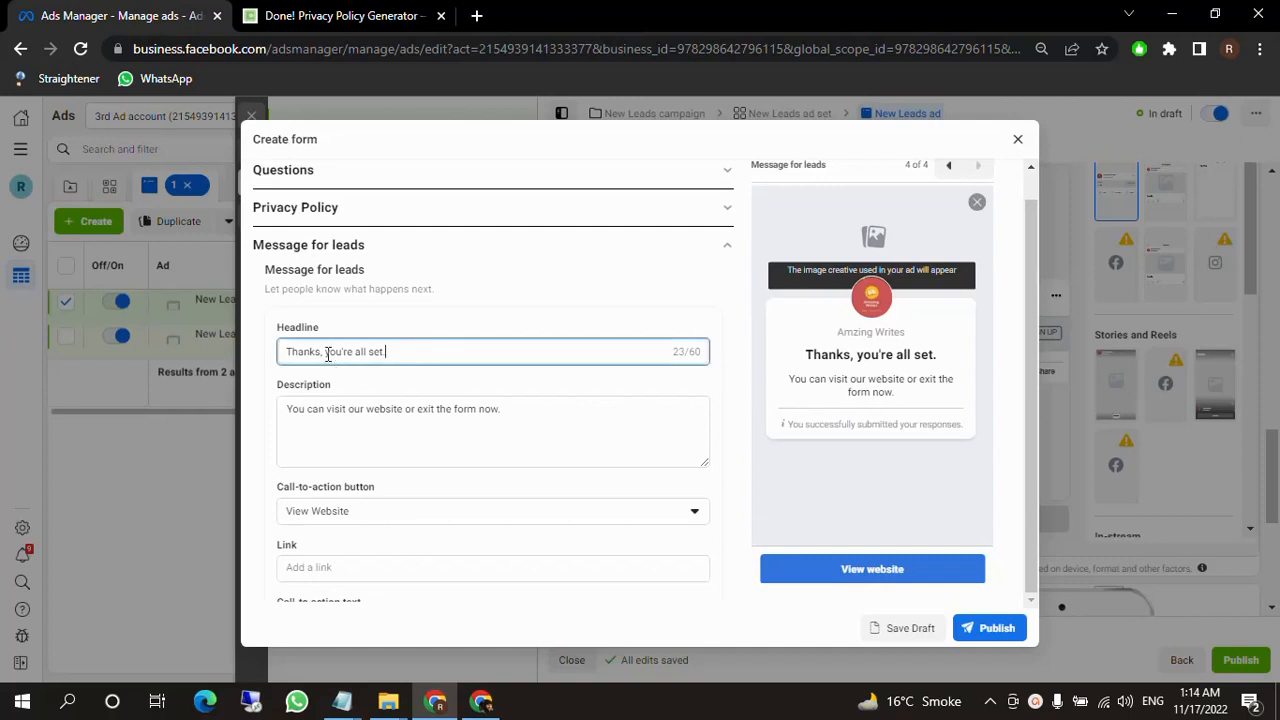
{"action": "left_click_drag", "start_coordinate": [324, 352], "coordinate": [441, 358]}
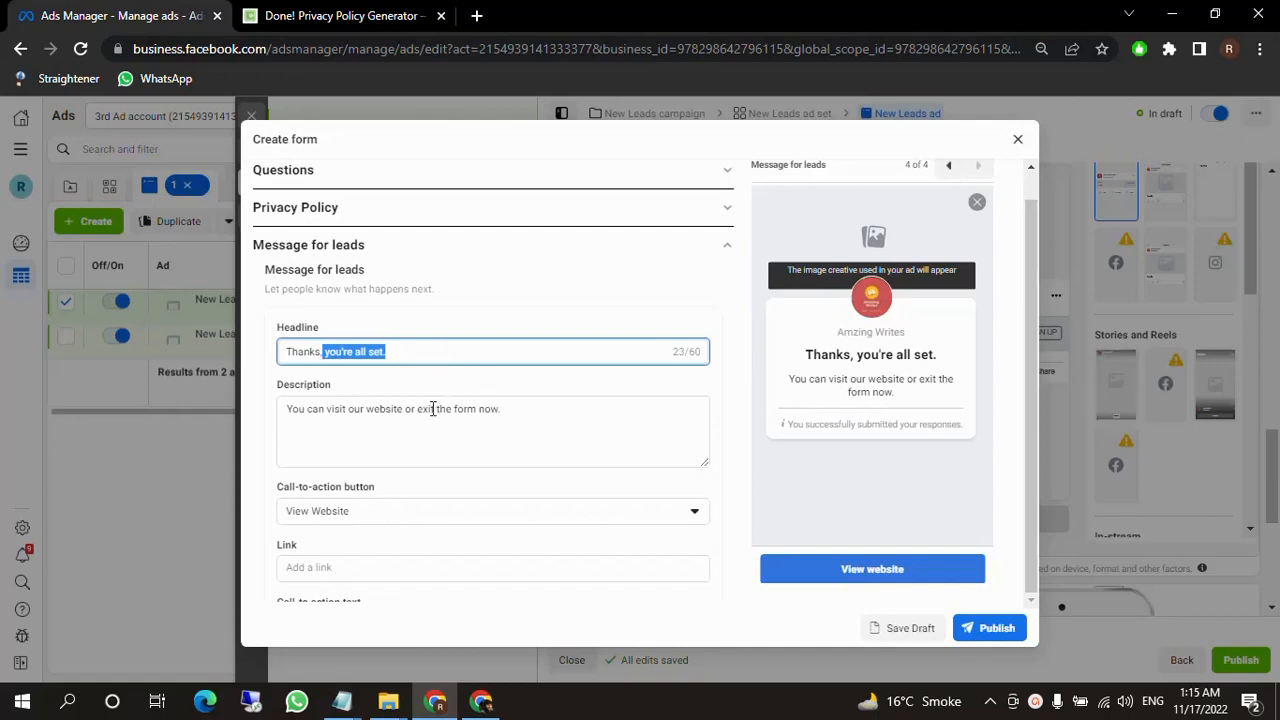
{"action": "left_click", "coordinate": [514, 411]}
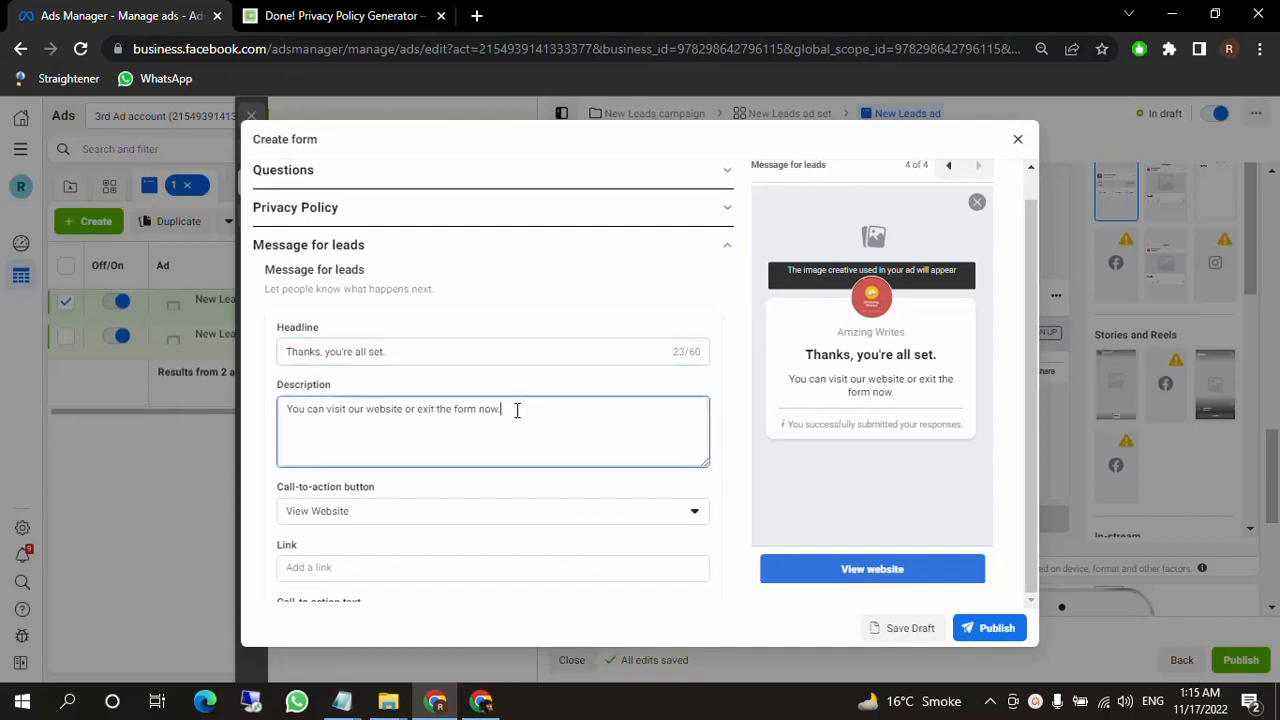
{"action": "left_click", "coordinate": [293, 413]}
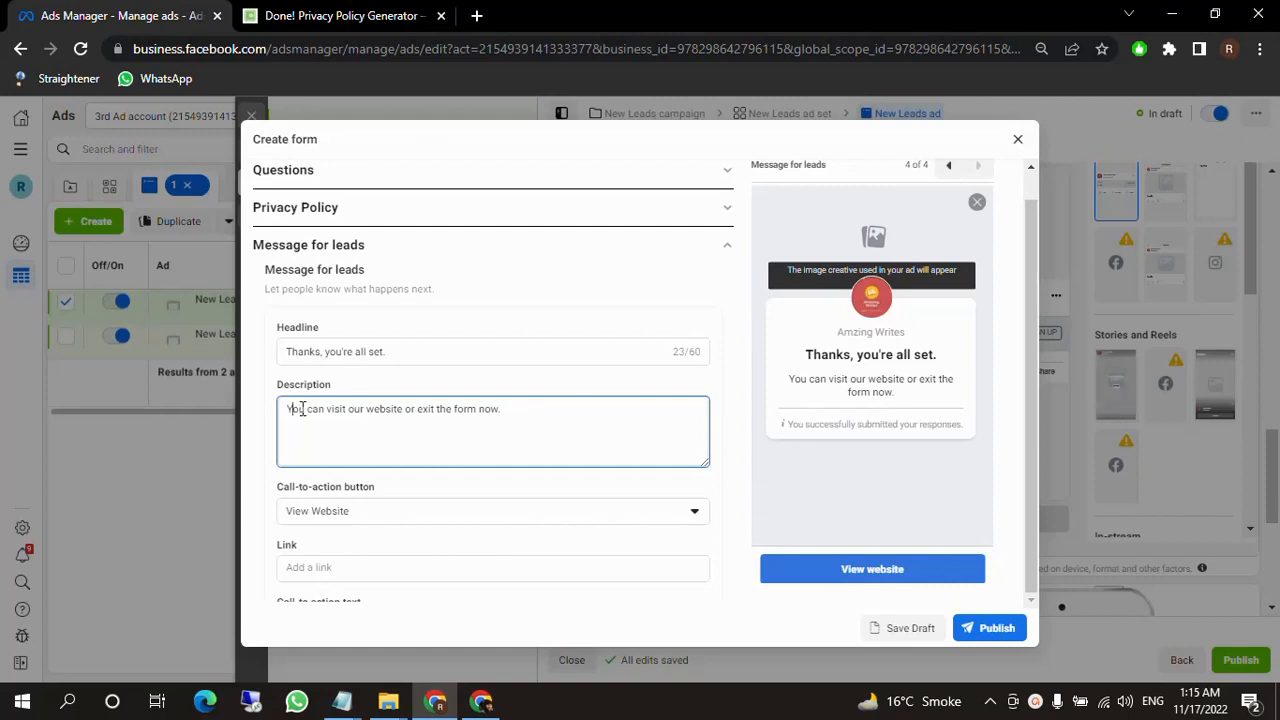
{"action": "left_click_drag", "start_coordinate": [796, 379], "coordinate": [906, 398]}
{"action": "left_click", "coordinate": [743, 422]}
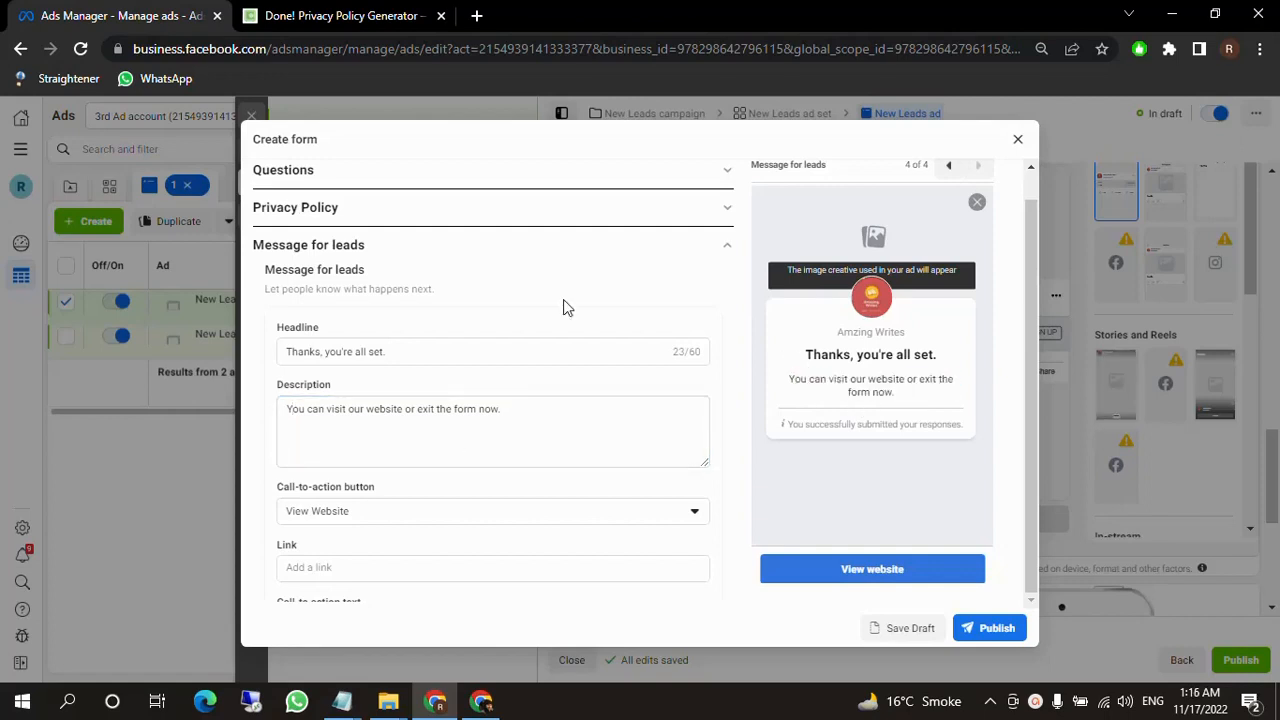
{"action": "scroll", "coordinate": [563, 307], "scroll_direction": "down", "scroll_amount": 2}
{"action": "left_click_drag", "start_coordinate": [893, 354], "coordinate": [886, 393]}
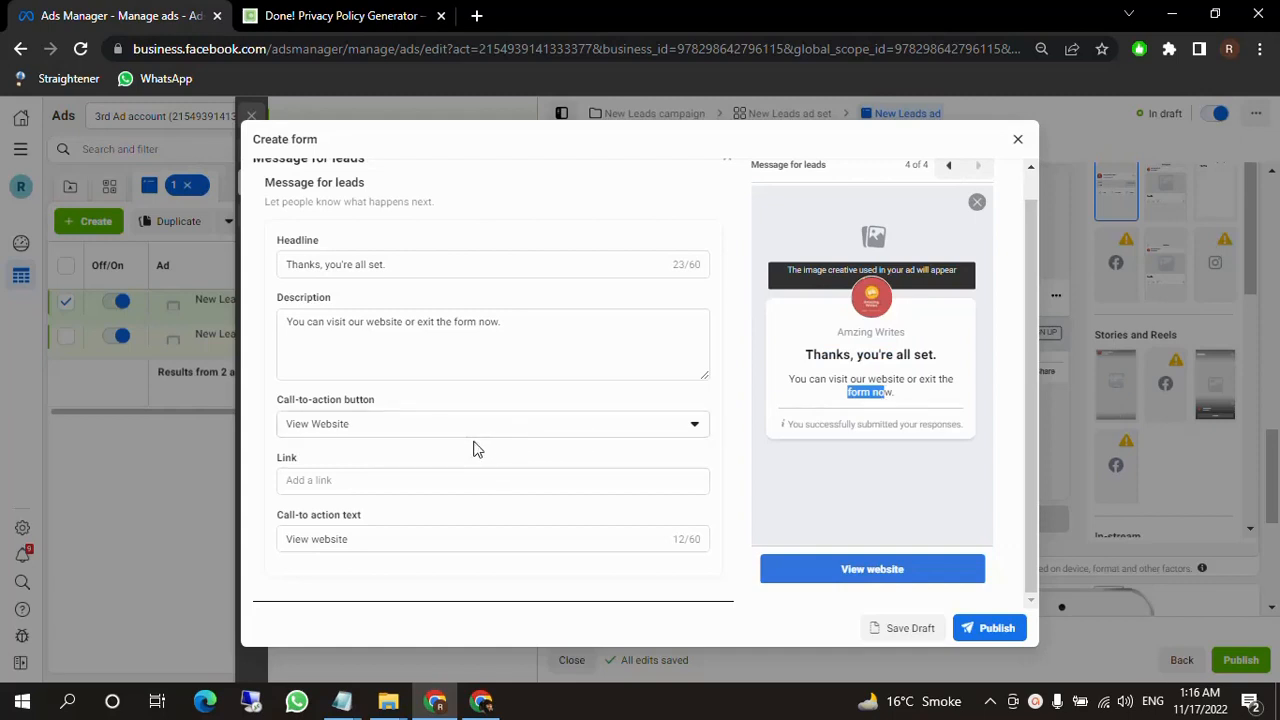
Set the completion message's call-to-action button to Call Business, with "Call Now" as the call-to-action text.
{"action": "left_click", "coordinate": [520, 437]}
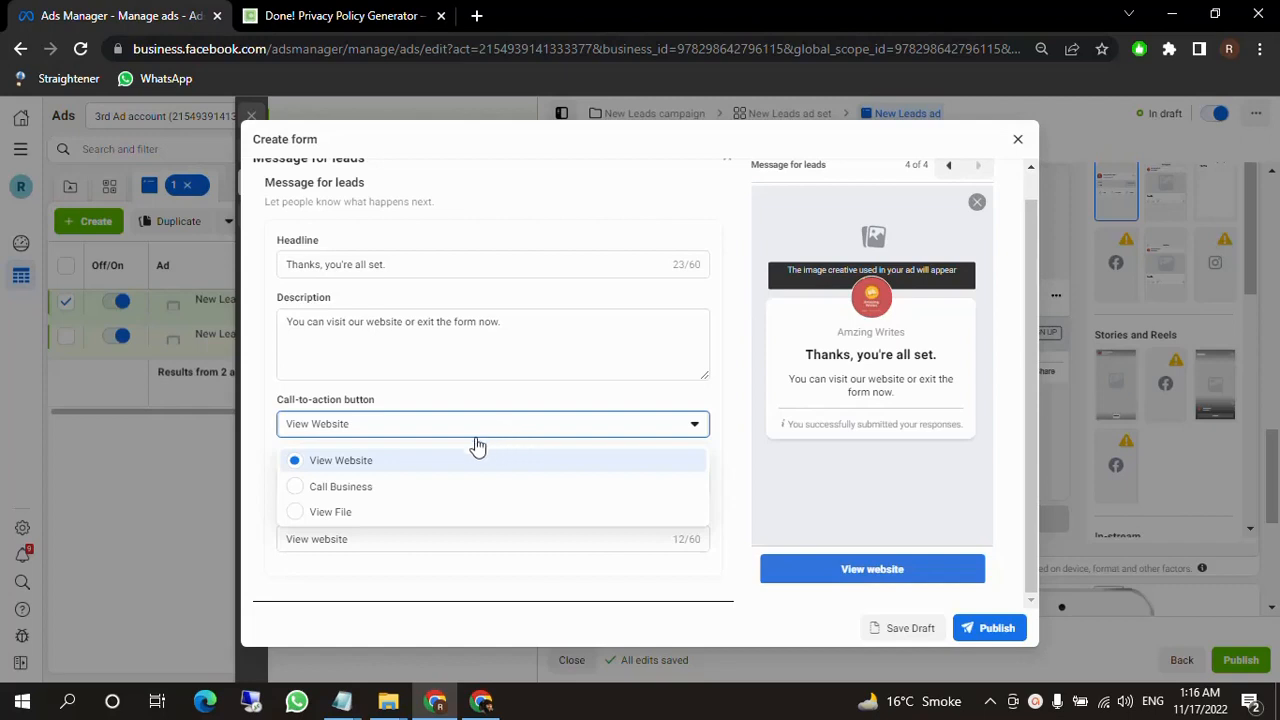
{"action": "left_click", "coordinate": [340, 487]}
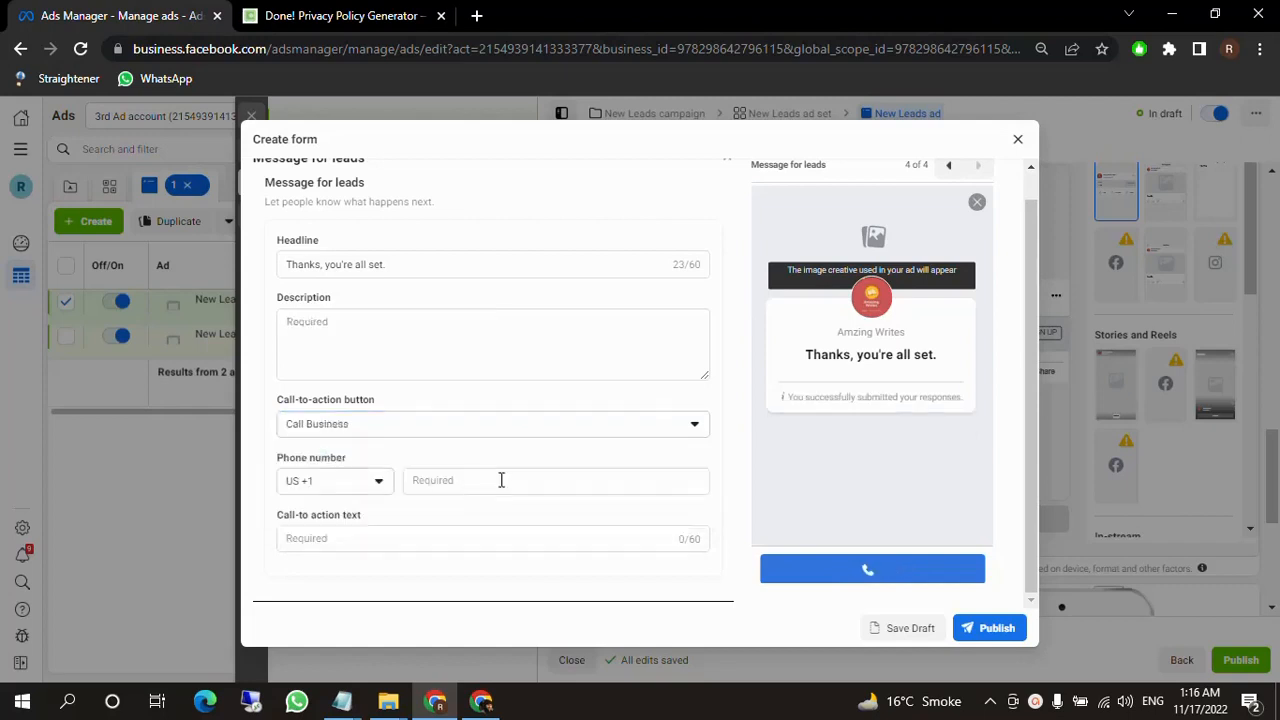
{"action": "left_click", "coordinate": [380, 488]}
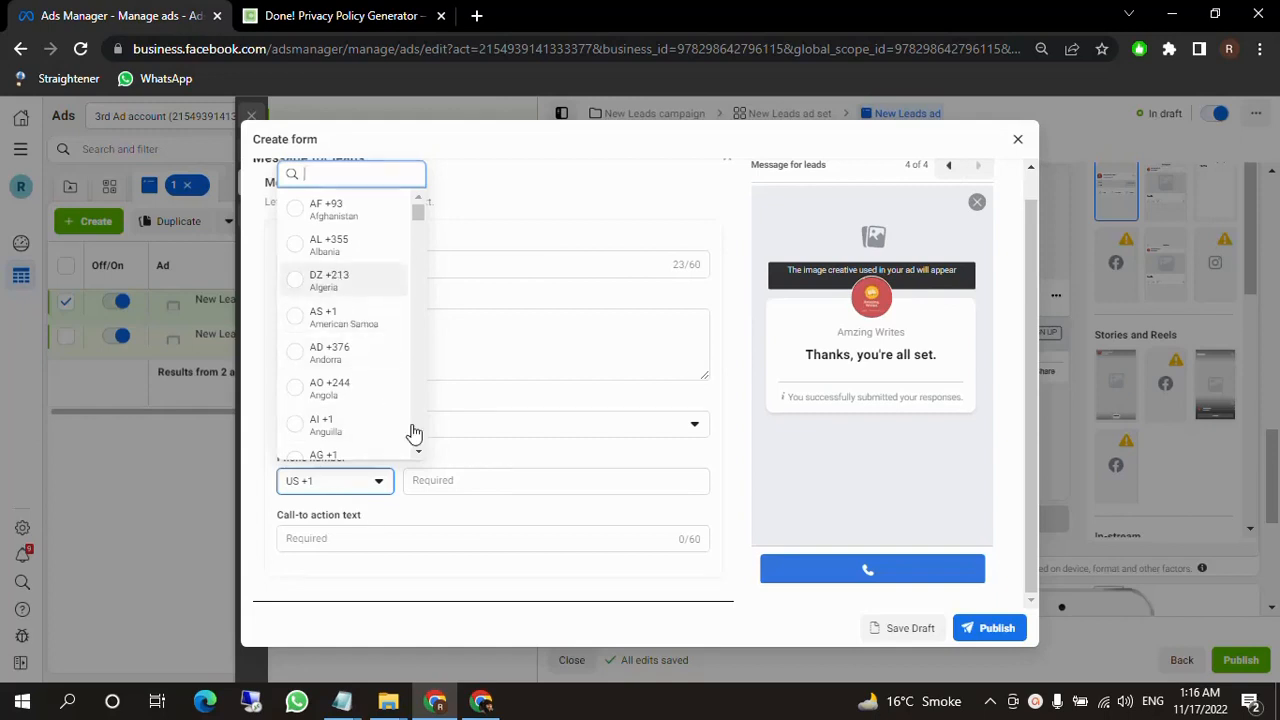
{"action": "left_click", "coordinate": [446, 484]}
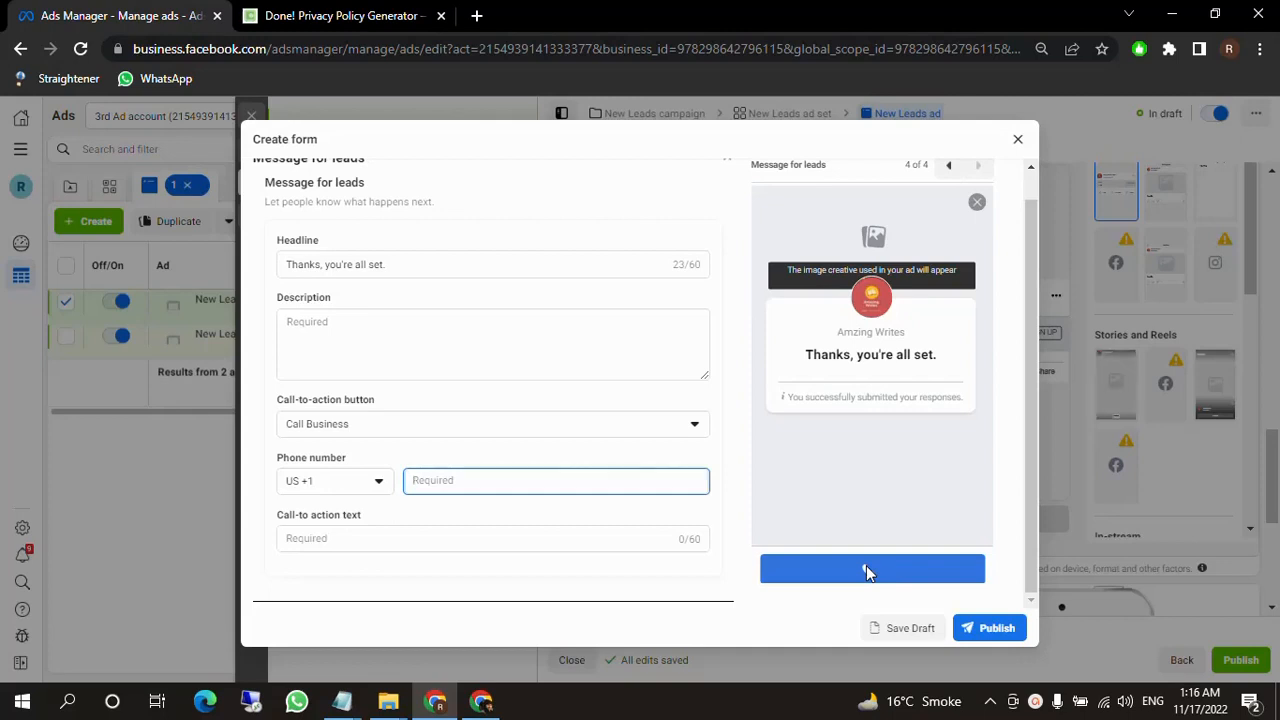
{"action": "left_click", "coordinate": [399, 542]}
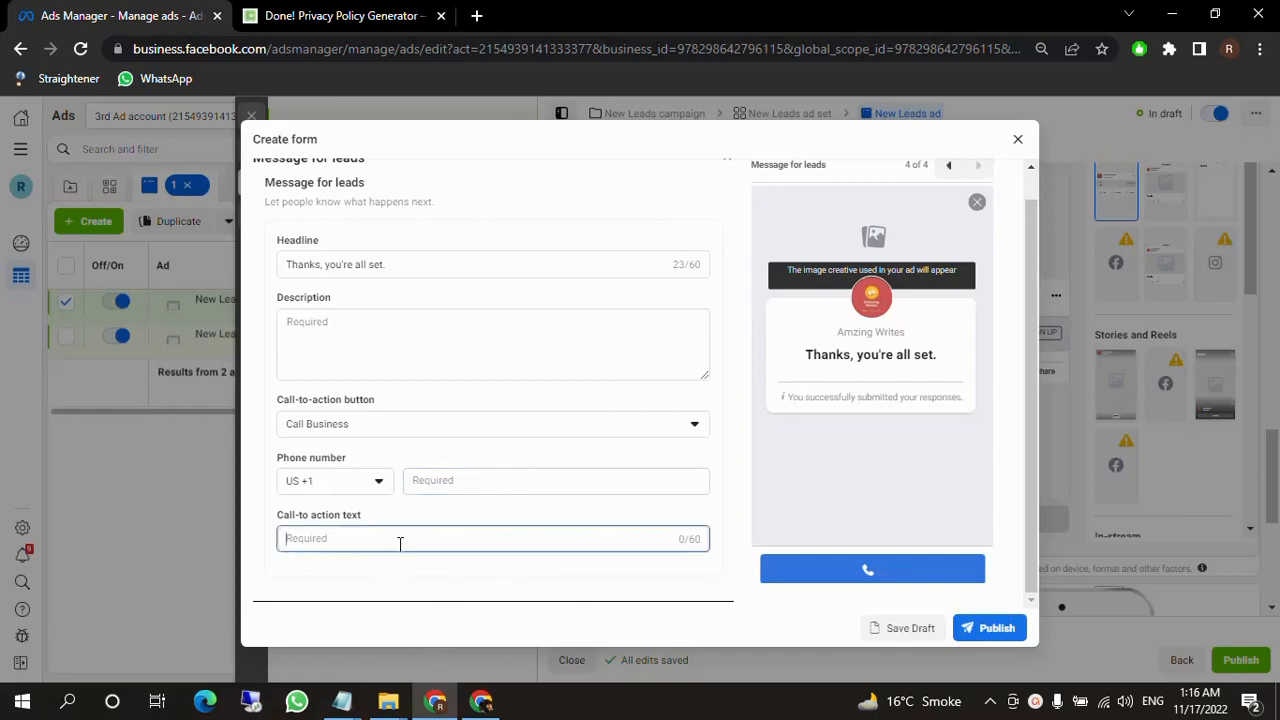
{"action": "type", "text": "Call Now"}
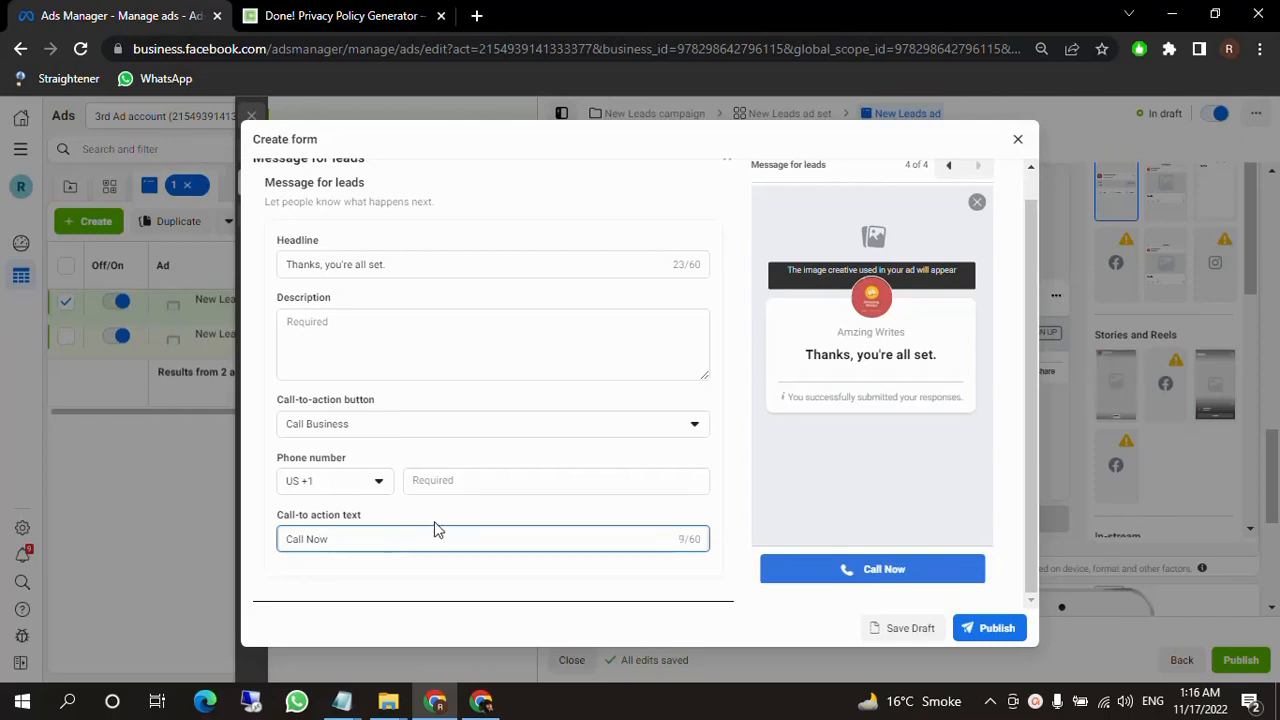
Switch the call-to-action button to View Website and enter royalco.com as its link.
{"action": "left_click", "coordinate": [478, 425]}
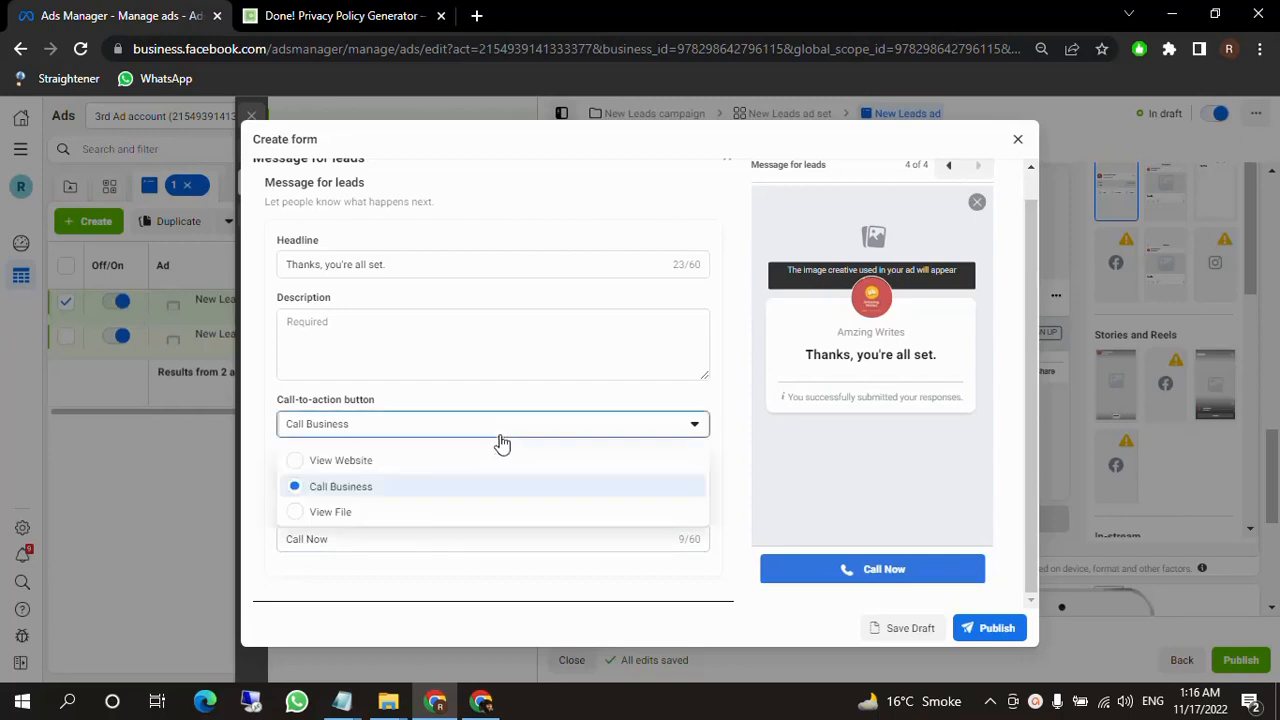
{"action": "left_click", "coordinate": [360, 465]}
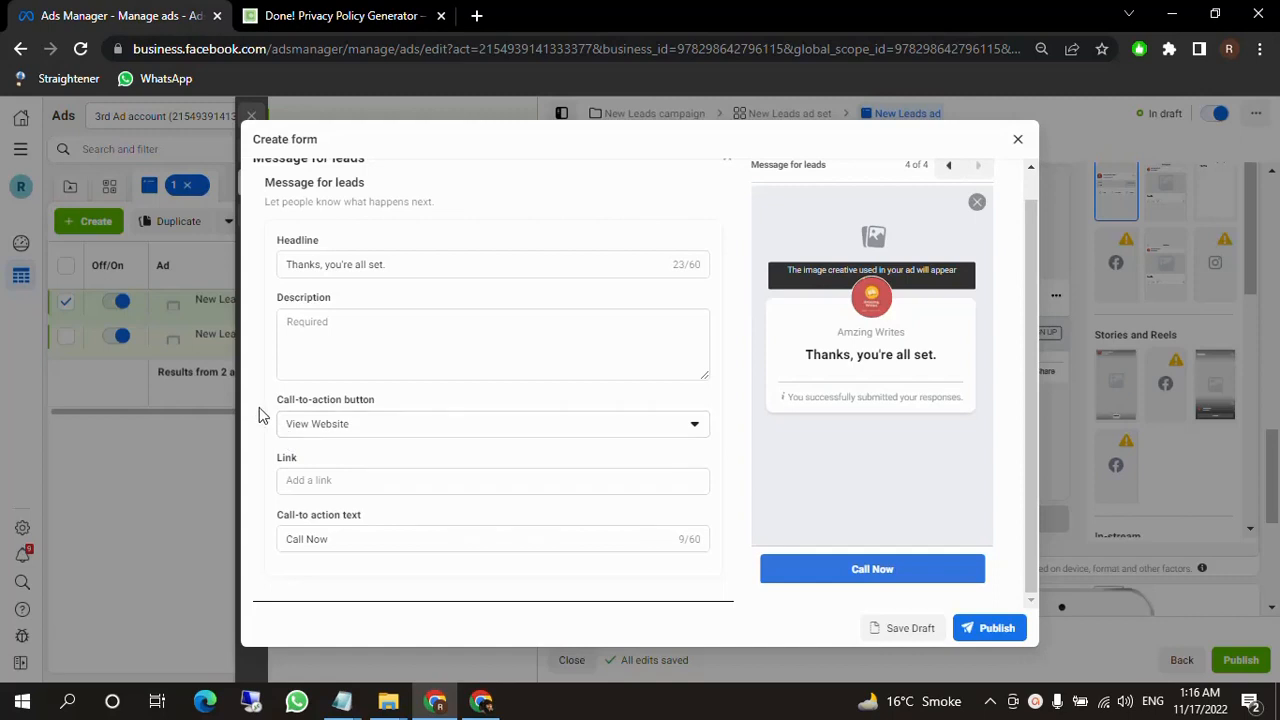
{"action": "left_click_drag", "start_coordinate": [259, 407], "coordinate": [400, 411]}
{"action": "left_click", "coordinate": [383, 482]}
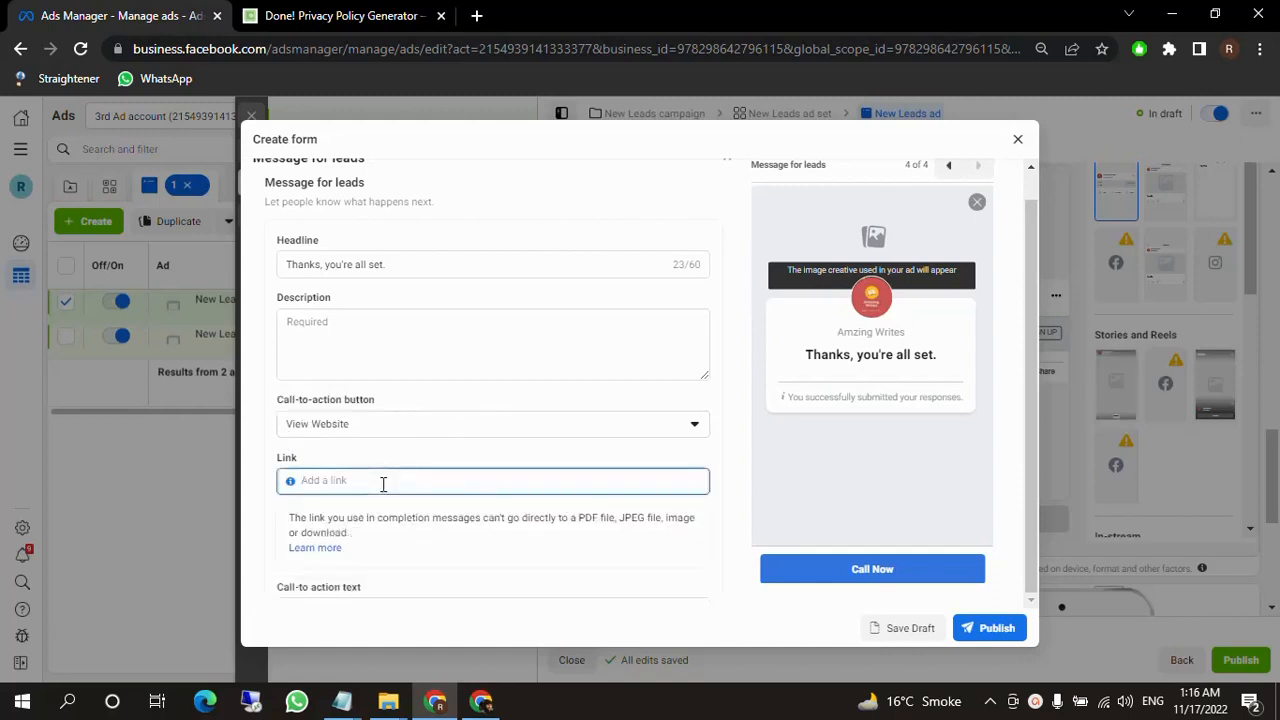
{"action": "type", "text": "royalco.com"}
{"action": "scroll", "coordinate": [408, 480], "scroll_direction": "down", "scroll_amount": 1}
Replace the call-to-action text with "Visit Website Now".
{"action": "left_click", "coordinate": [363, 547]}
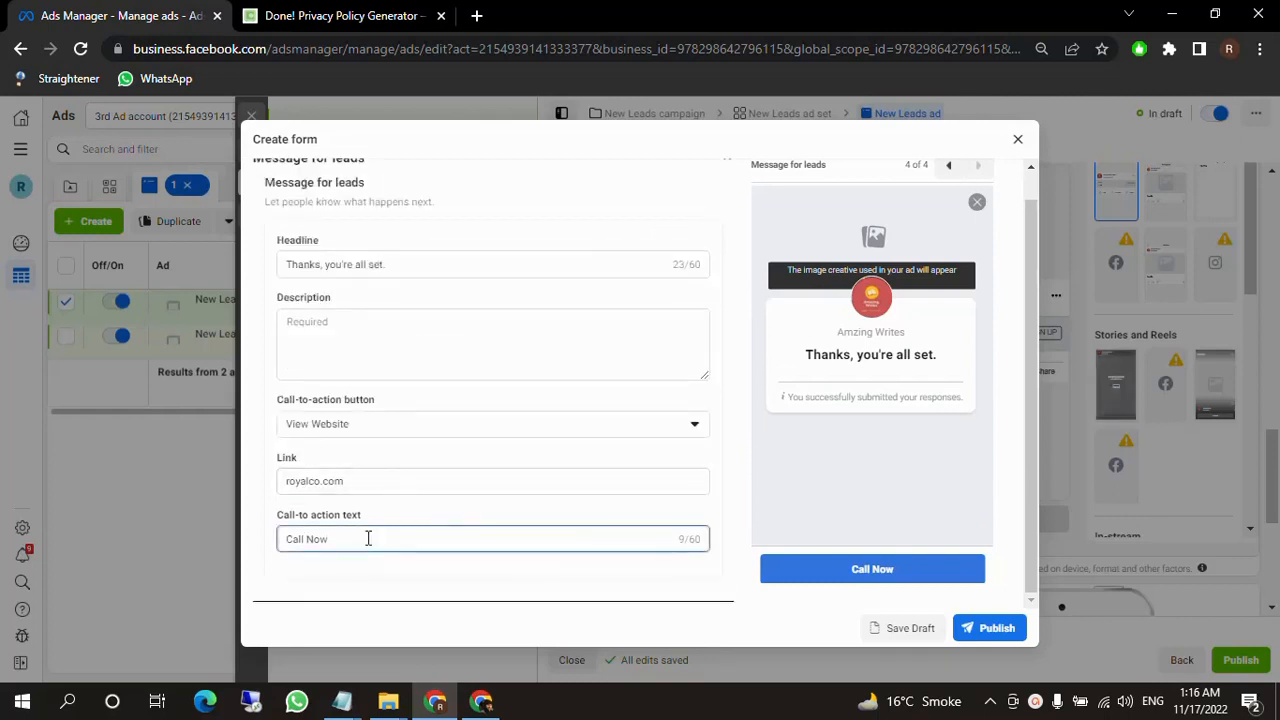
{"action": "left_click_drag", "start_coordinate": [366, 536], "coordinate": [277, 549]}
{"action": "type", "text": "Vi"}
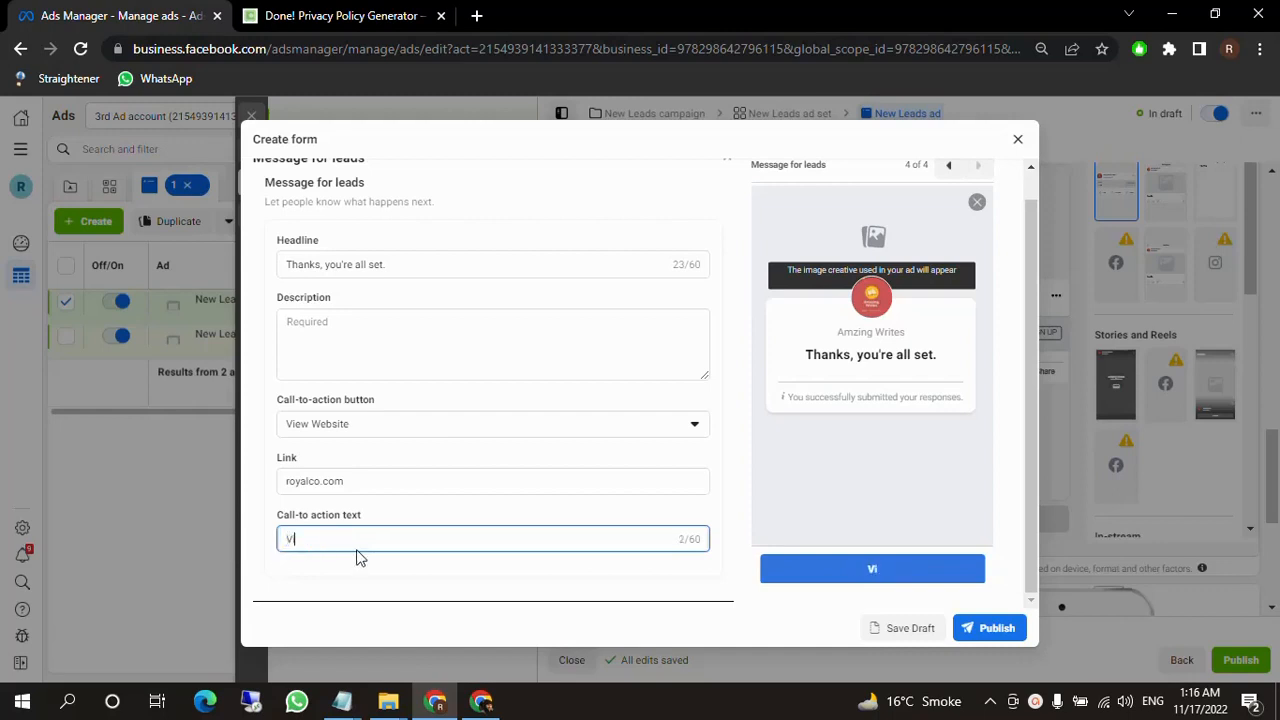
{"action": "type", "text": "sit We"}
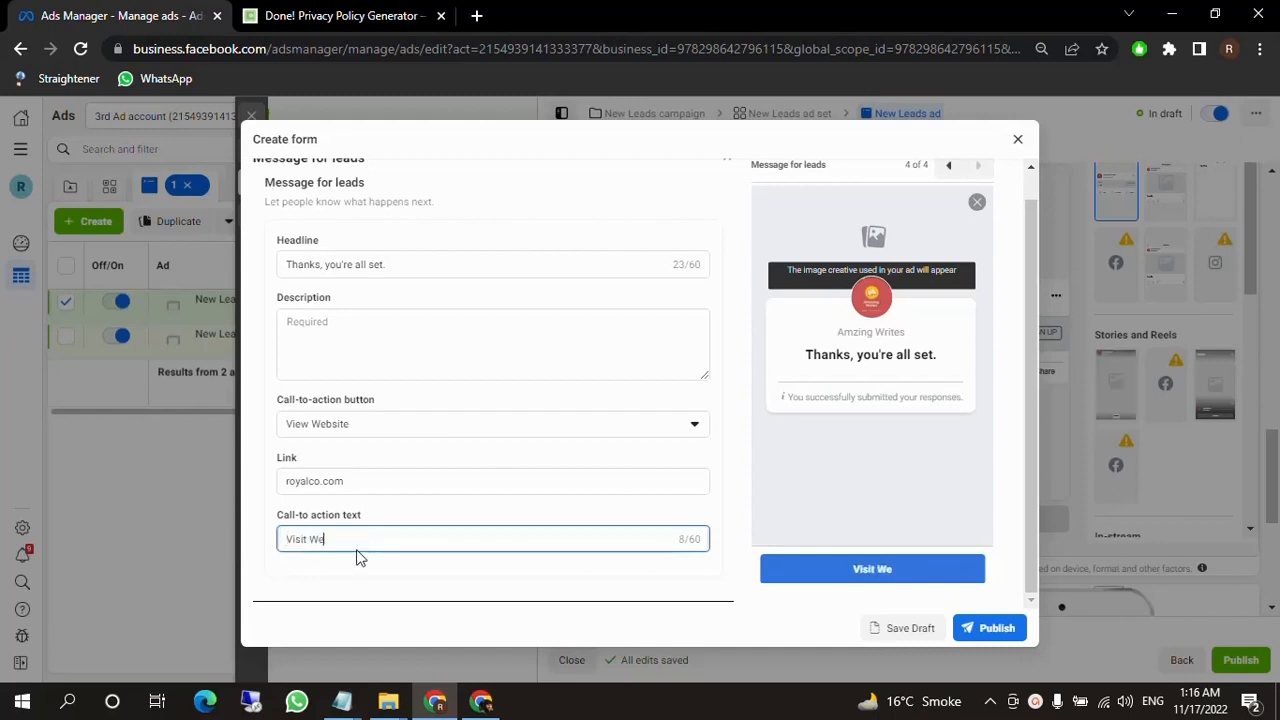
{"action": "type", "text": "bsite Now"}
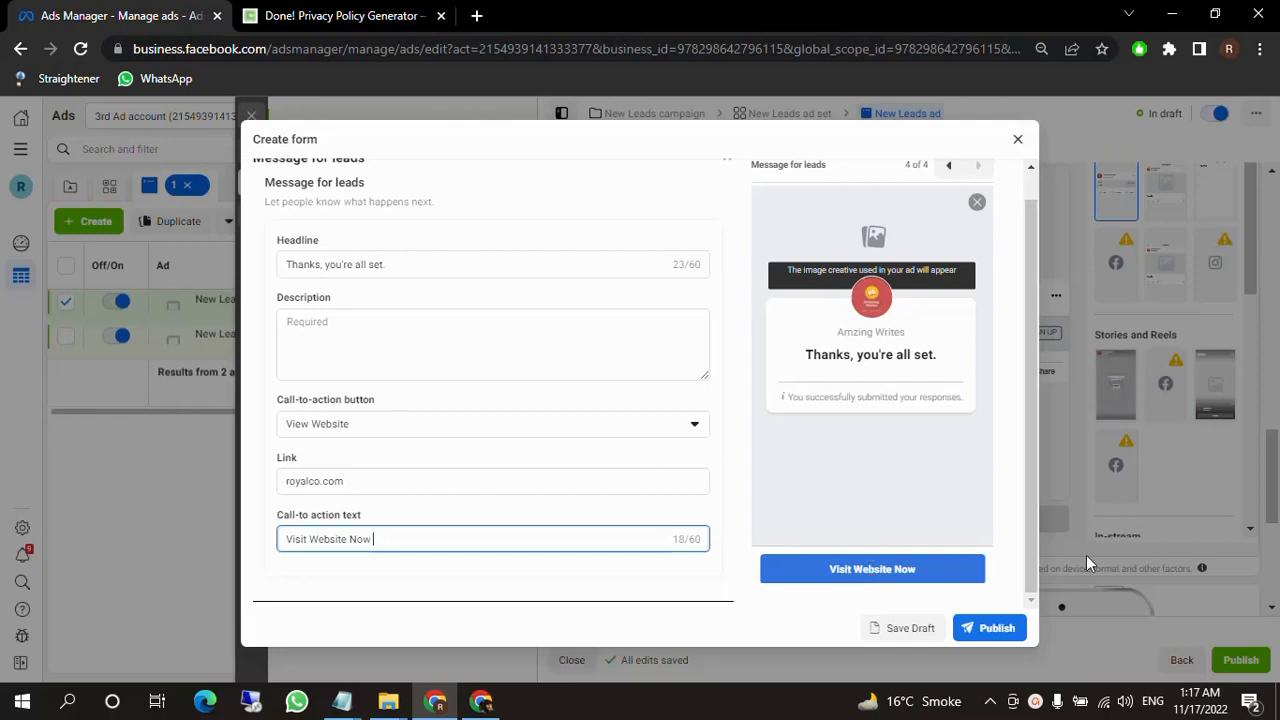
Look over the lead form's sections and close the form, discarding the work in progress.
{"action": "scroll", "coordinate": [675, 452], "scroll_direction": "up", "scroll_amount": 3}
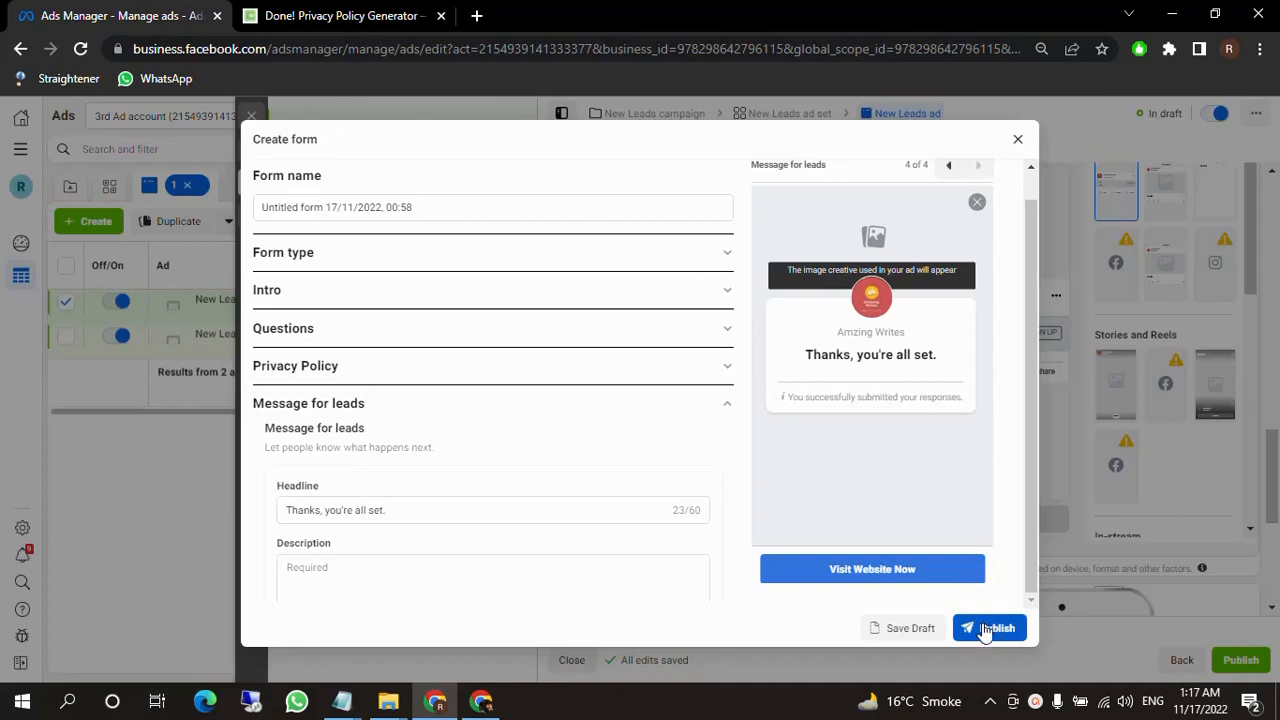
{"action": "scroll", "coordinate": [486, 471], "scroll_direction": "down", "scroll_amount": 3}
{"action": "left_click", "coordinate": [443, 540]}
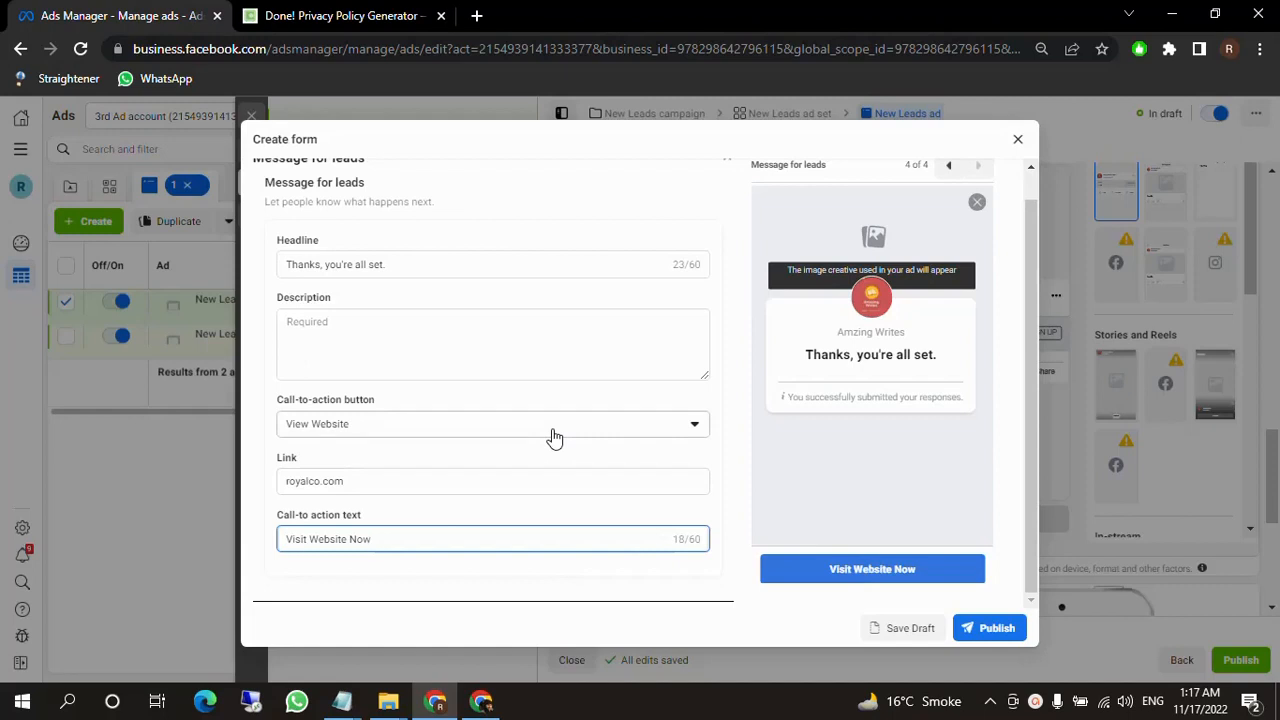
{"action": "scroll", "coordinate": [558, 437], "scroll_direction": "up", "scroll_amount": 3}
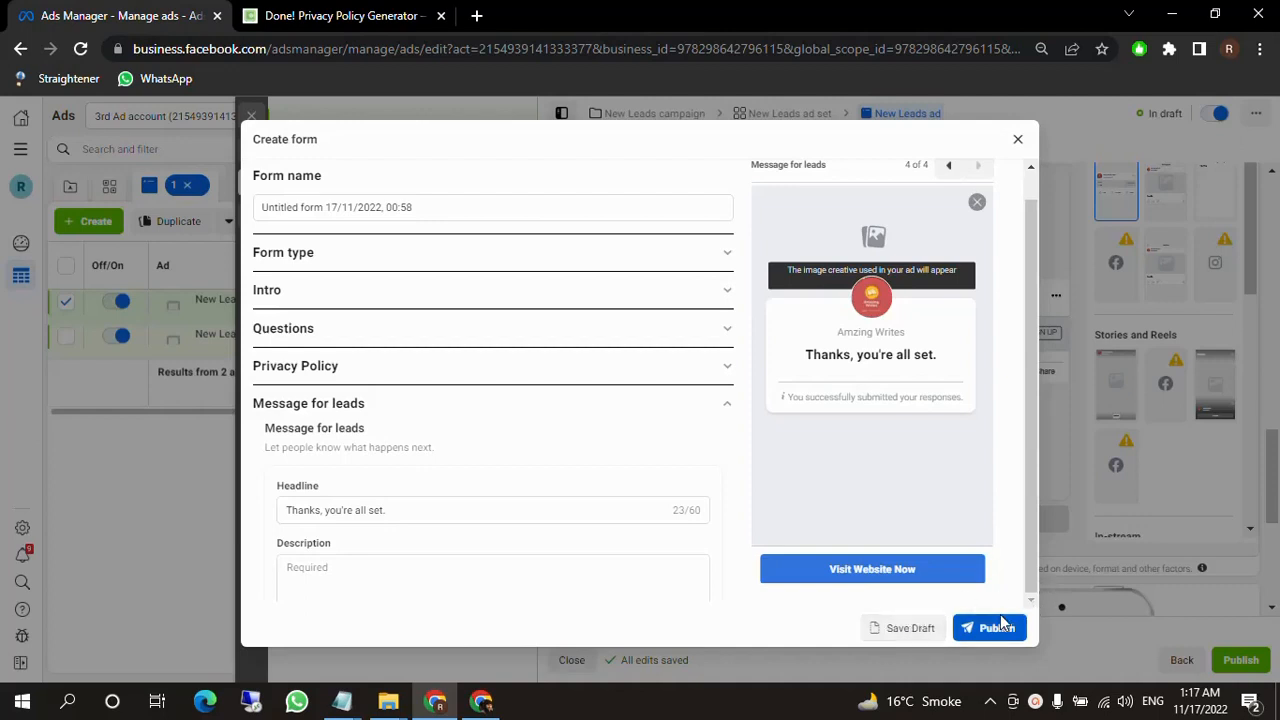
{"action": "left_click", "coordinate": [1017, 139]}
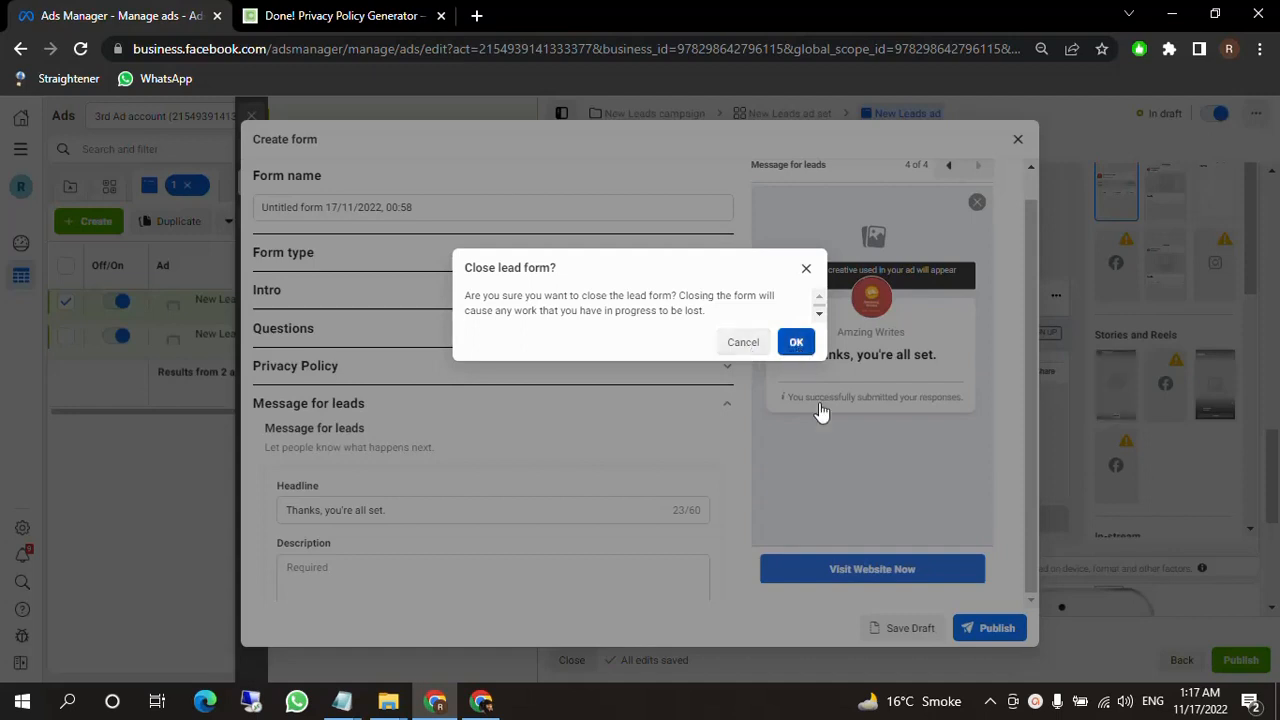
{"action": "key", "text": "Return"}
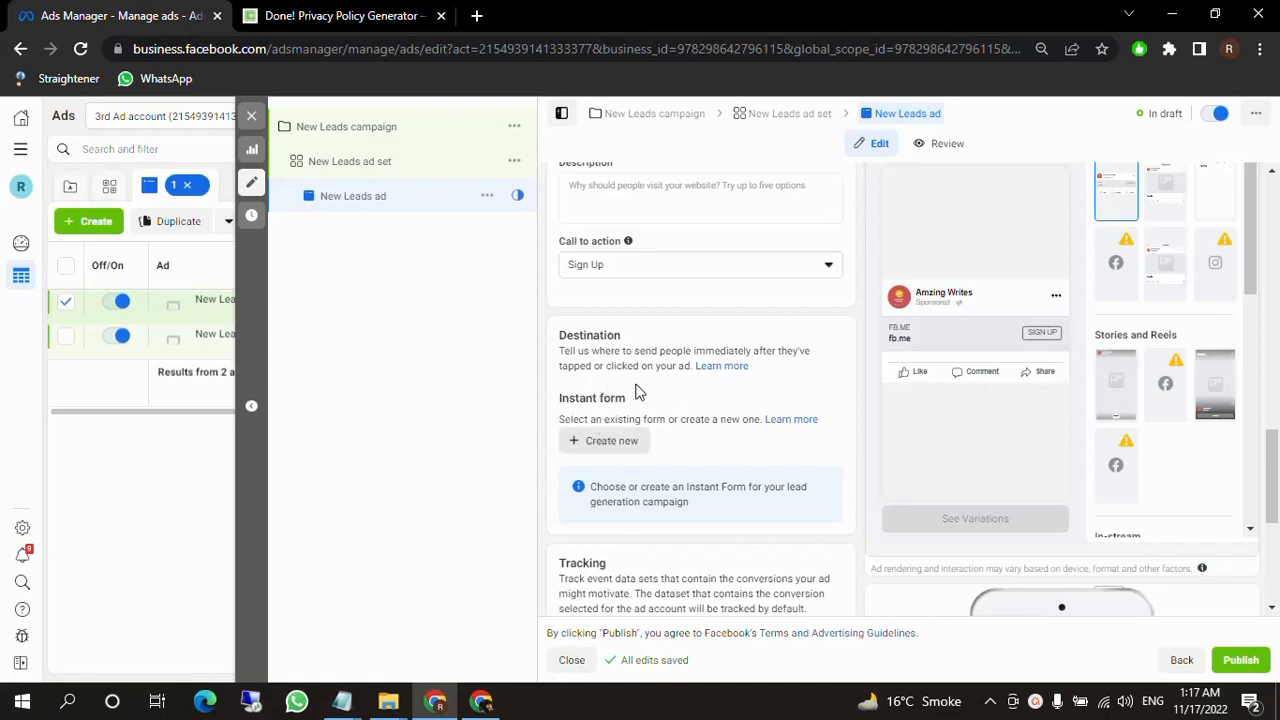
Start publishing the ad, accept Pakistan with Pakistani Rupee and Karachi Time, and choose debit or credit card as the payment method.
{"action": "left_click_drag", "start_coordinate": [561, 397], "coordinate": [690, 397]}
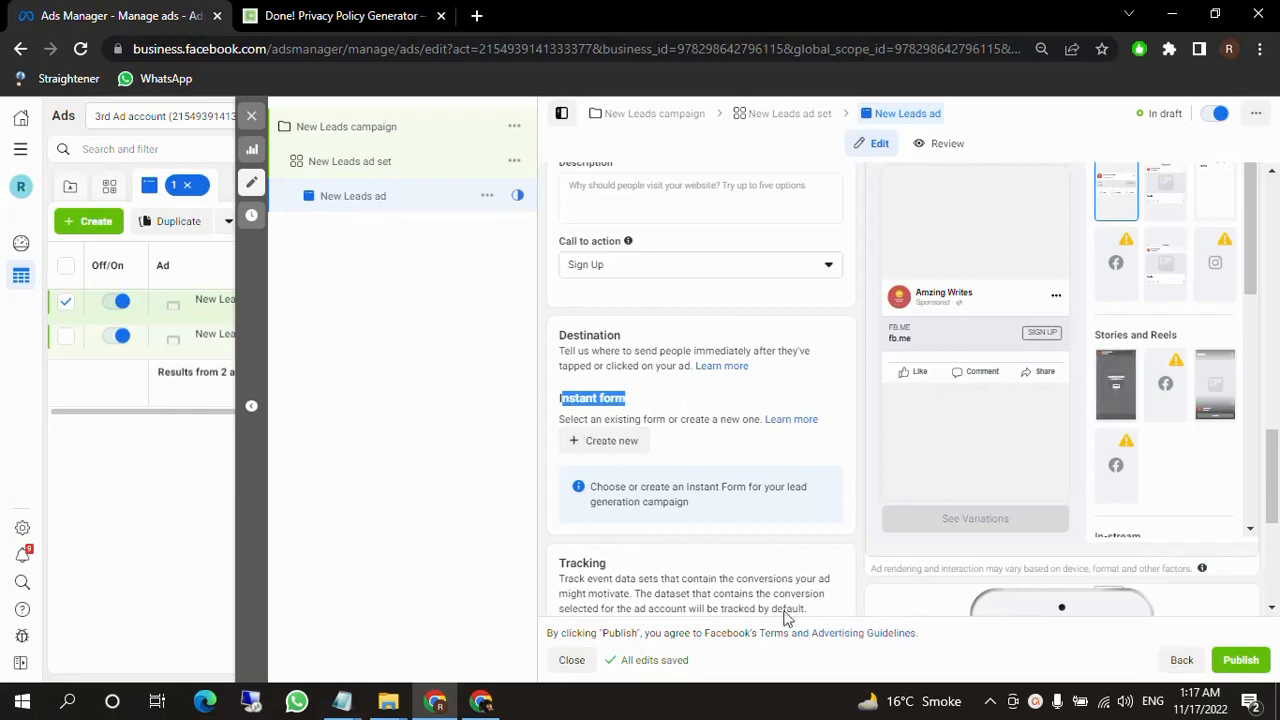
{"action": "left_click", "coordinate": [1235, 667]}
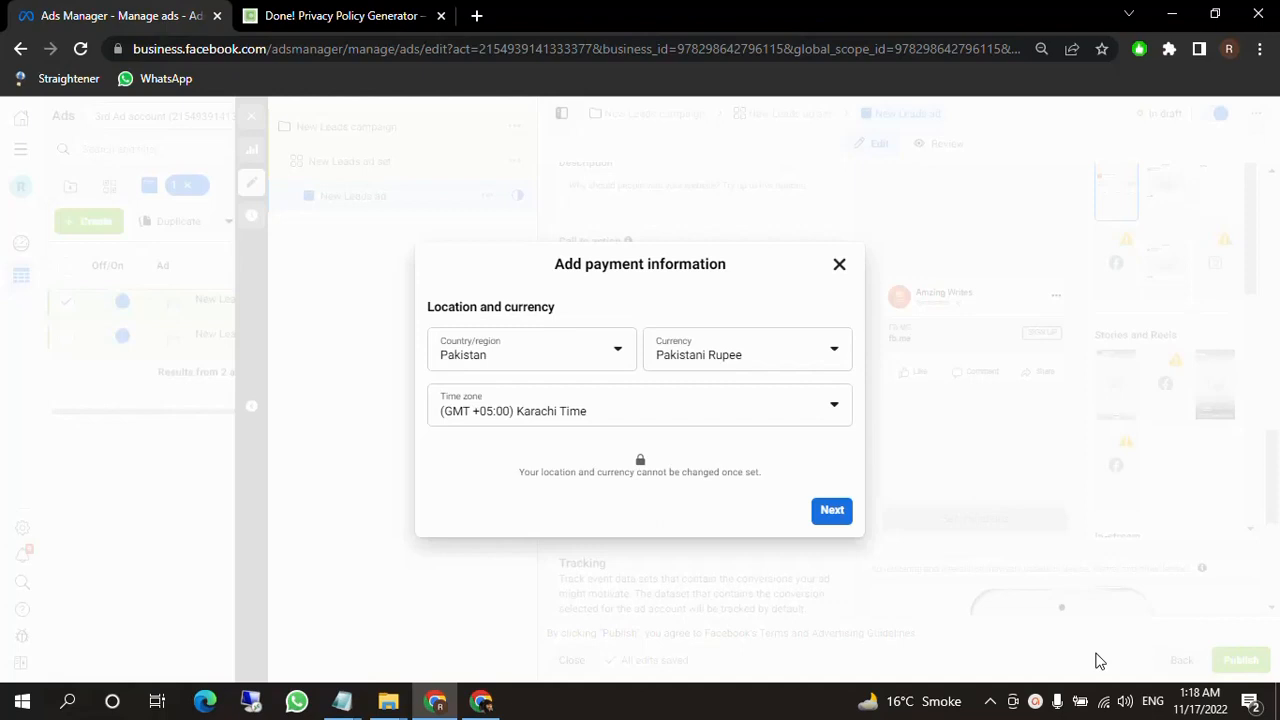
{"action": "left_click", "coordinate": [836, 515]}
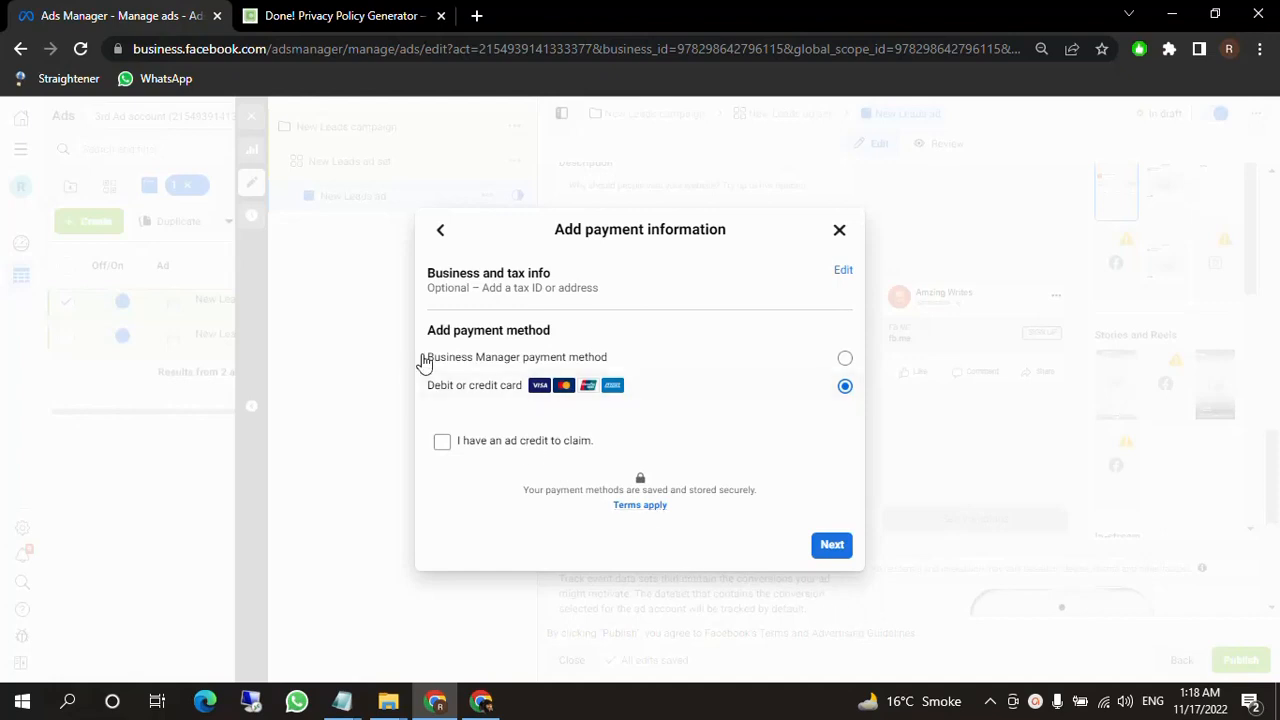
{"action": "left_click", "coordinate": [790, 365]}
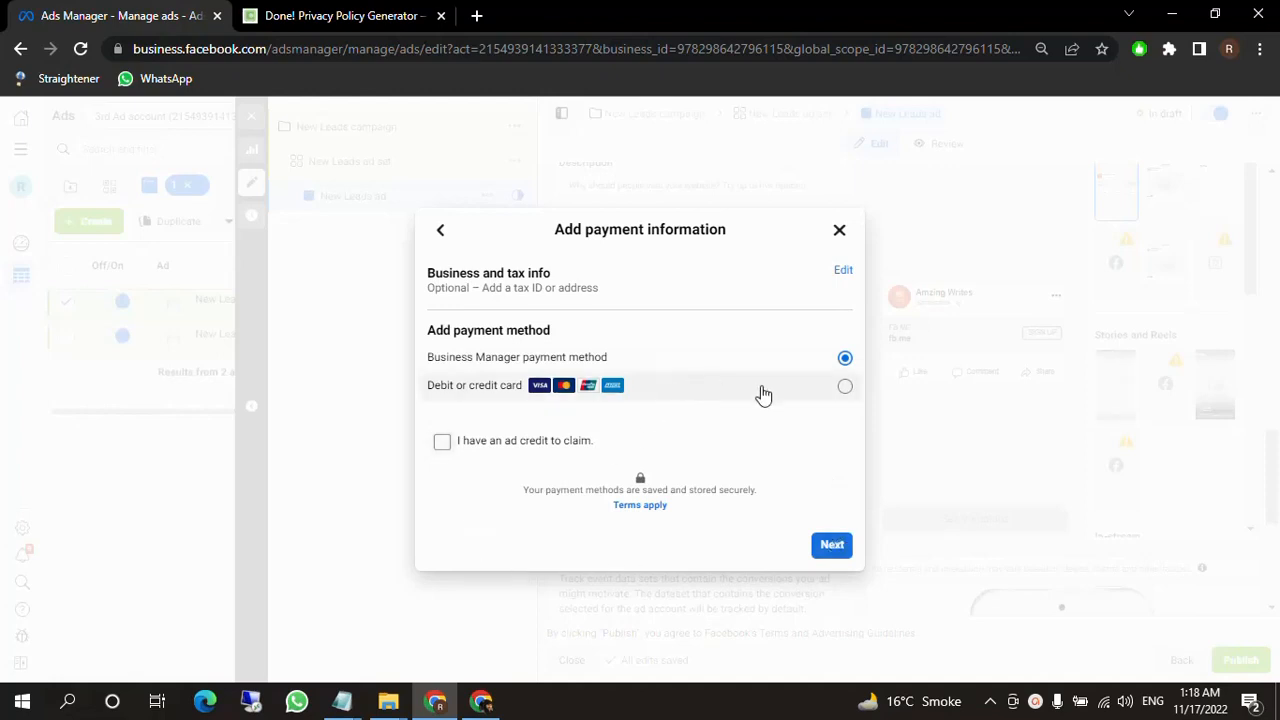
{"action": "left_click", "coordinate": [764, 396]}
{"action": "left_click", "coordinate": [829, 547]}
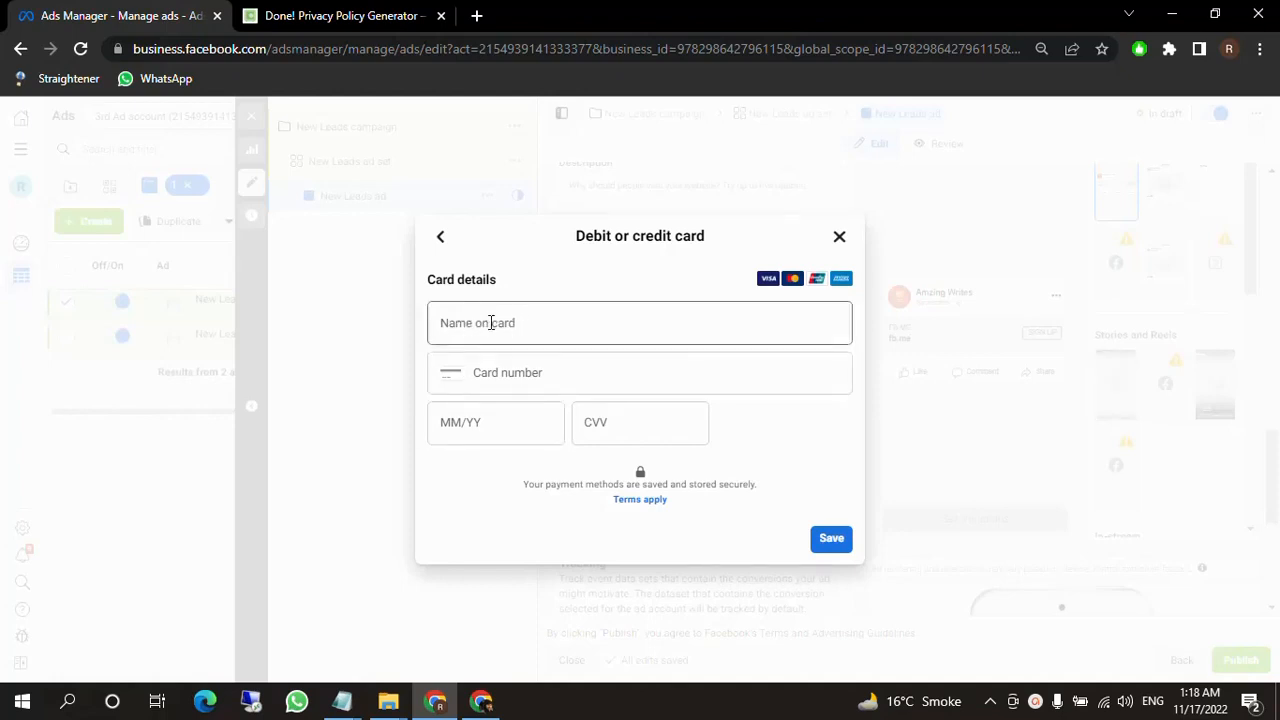
Go through the card name, number, expiry and CVV fields, and close the payment dialog without entering any details.
{"action": "left_click", "coordinate": [508, 323]}
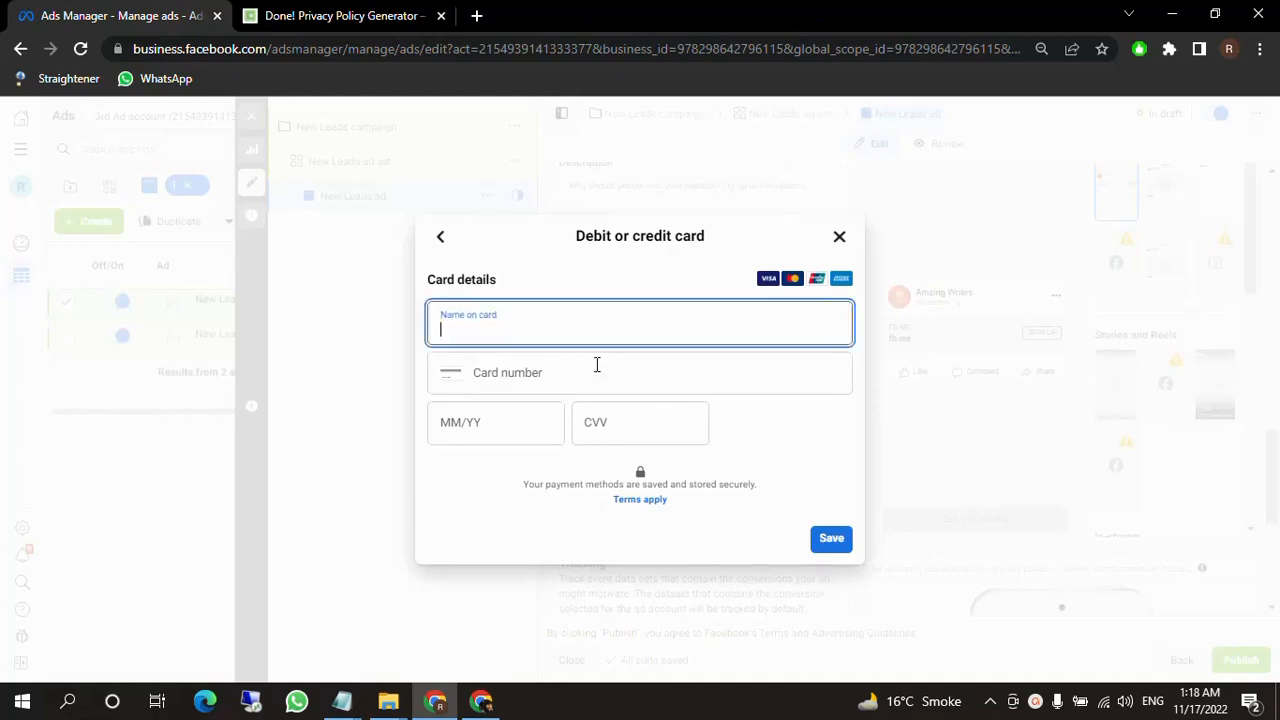
{"action": "left_click", "coordinate": [523, 372]}
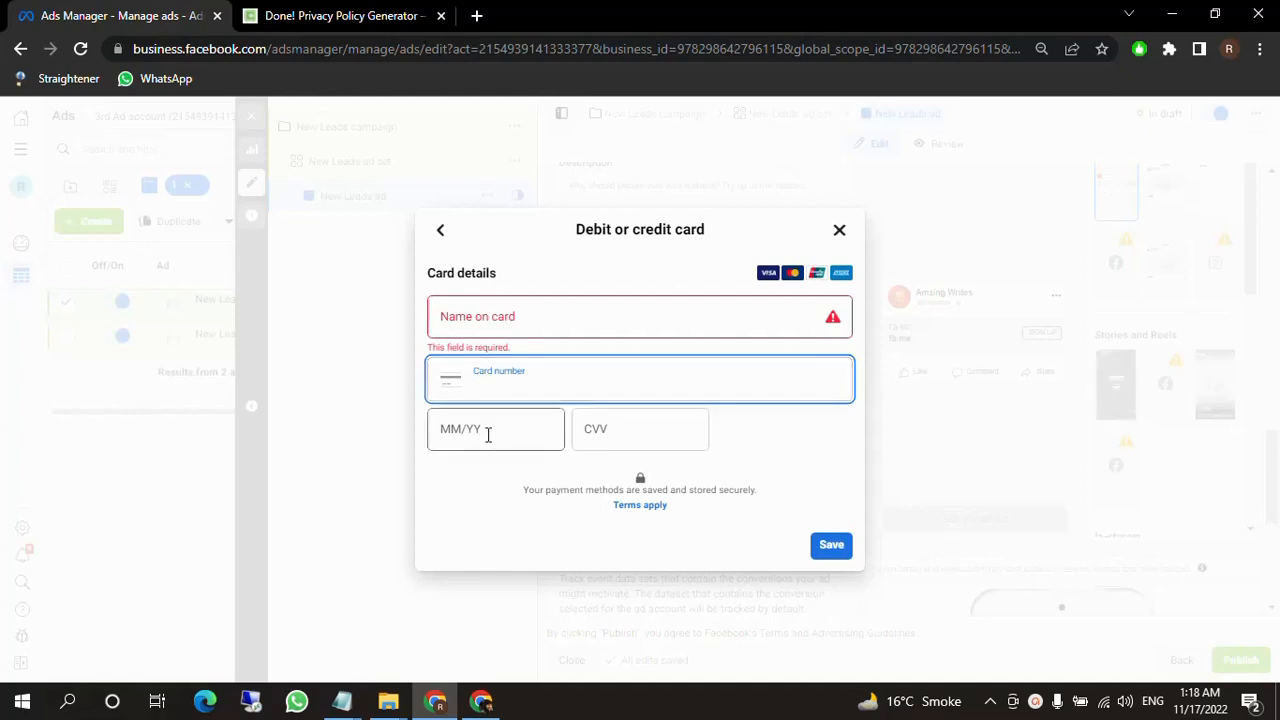
{"action": "left_click", "coordinate": [488, 440]}
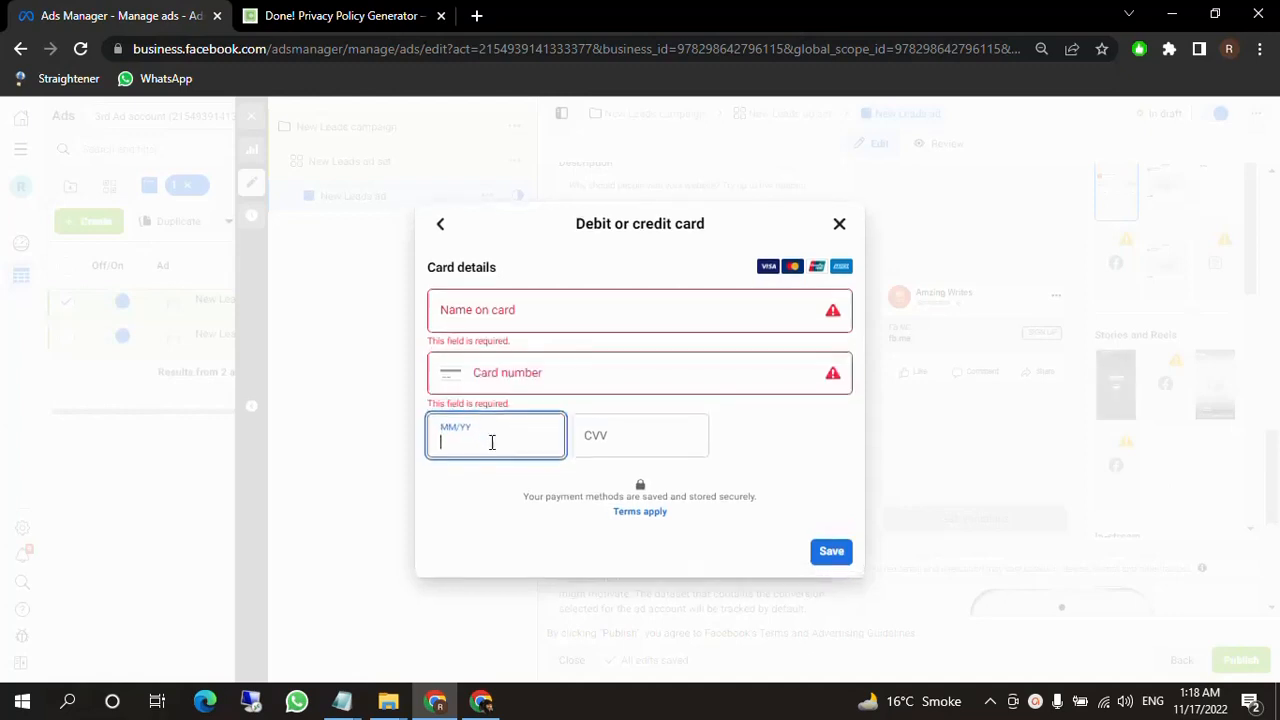
{"action": "left_click", "coordinate": [598, 437]}
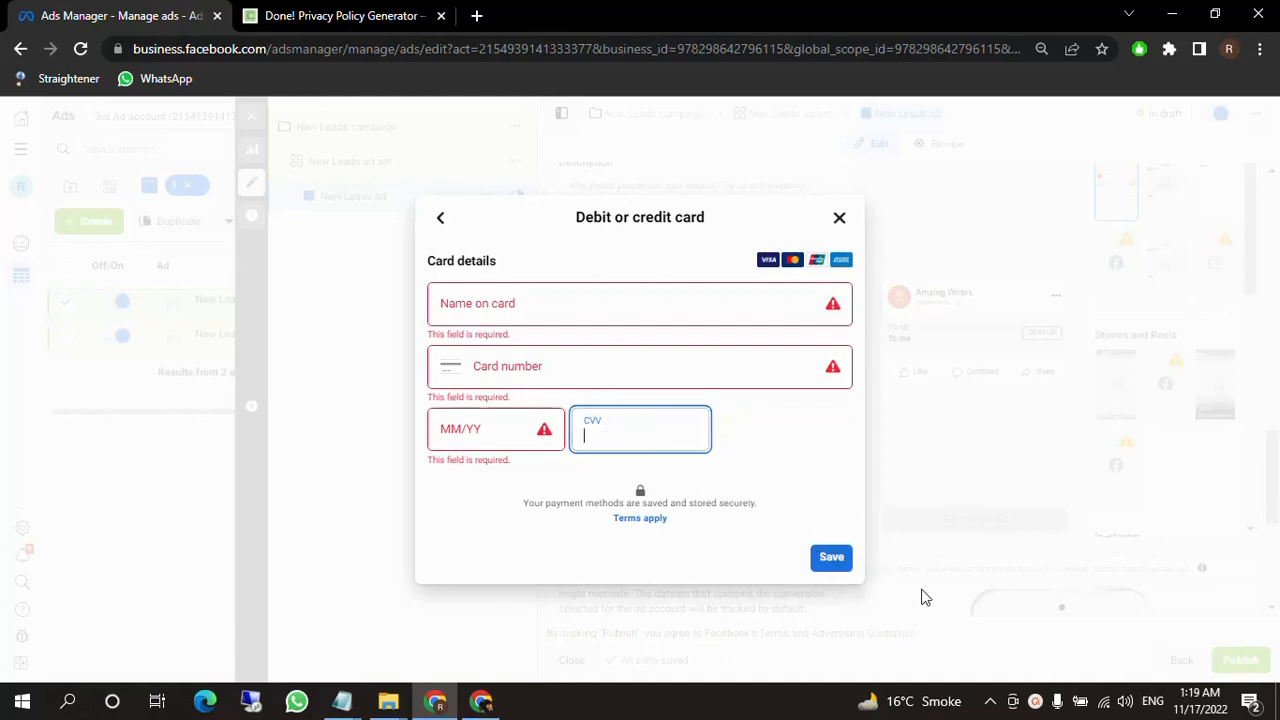
{"action": "left_click", "coordinate": [838, 219]}
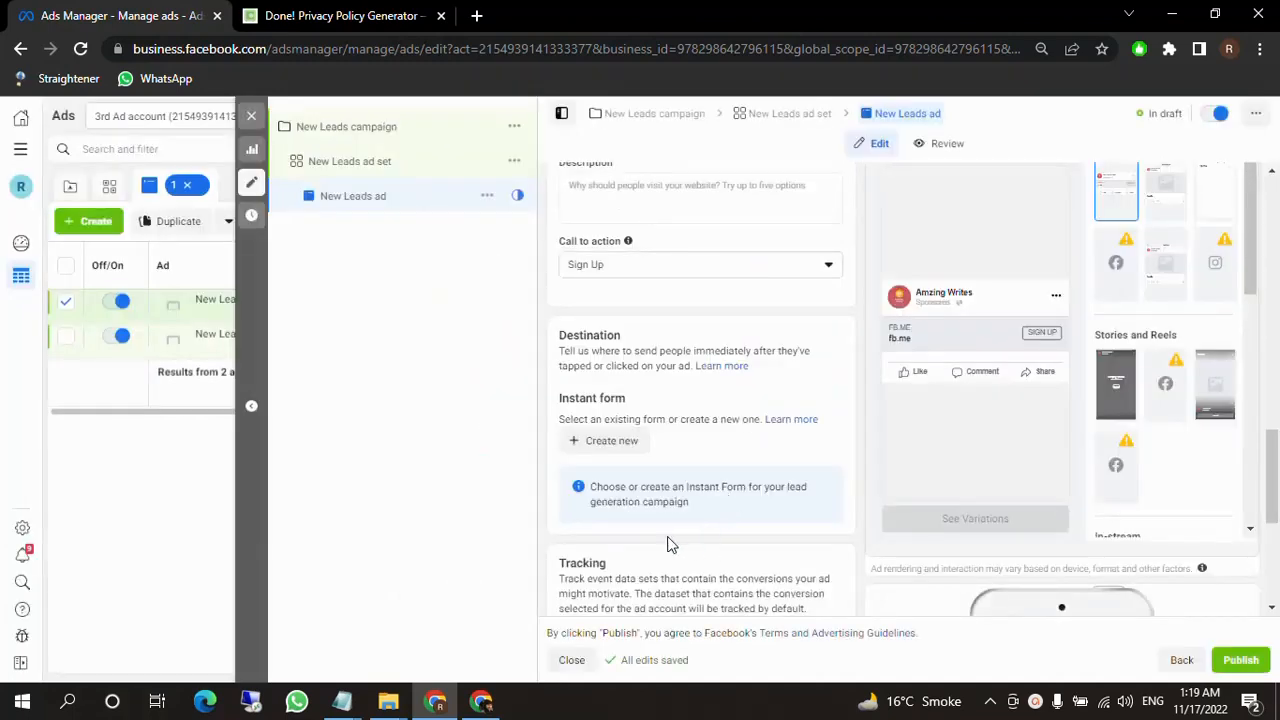